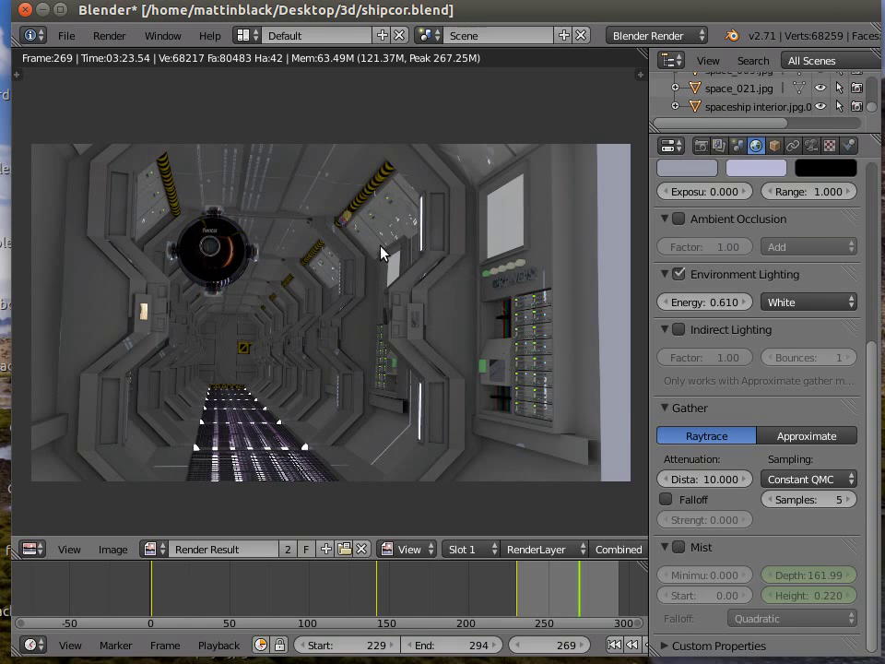
# Switch the area showing the render result back to the 3D View.
pyautogui.click(32, 550)
pyautogui.click(30, 550)
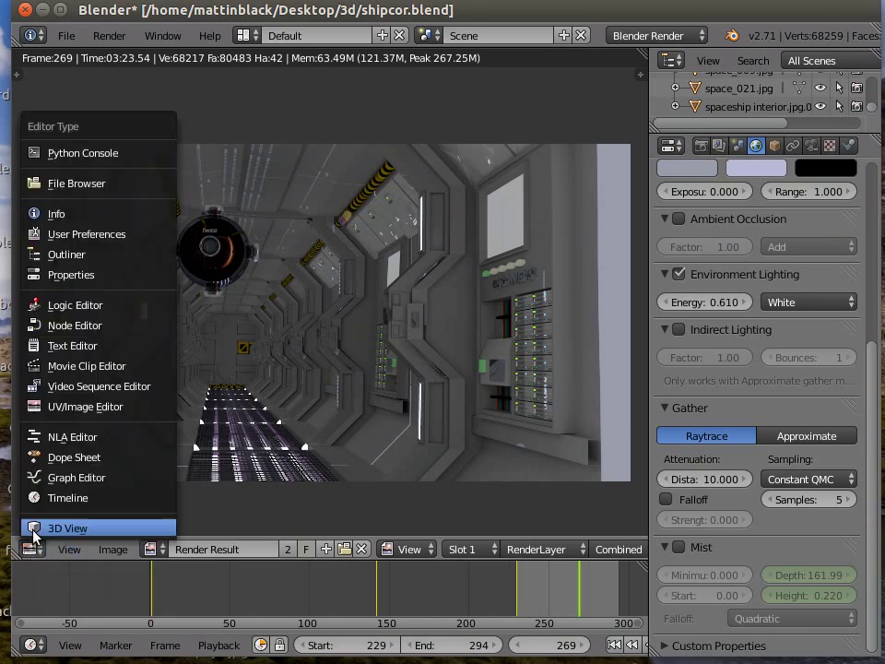
pyautogui.click(51, 528)
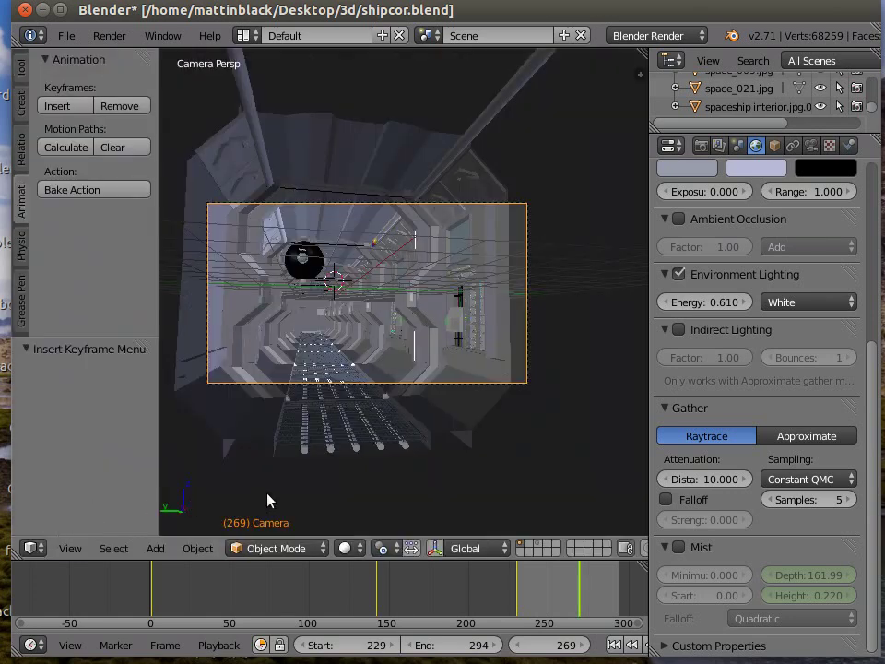
# Add a Spot lamp to the scene and snap it to the 3D cursor.
pyautogui.scroll(2, 337, 500)
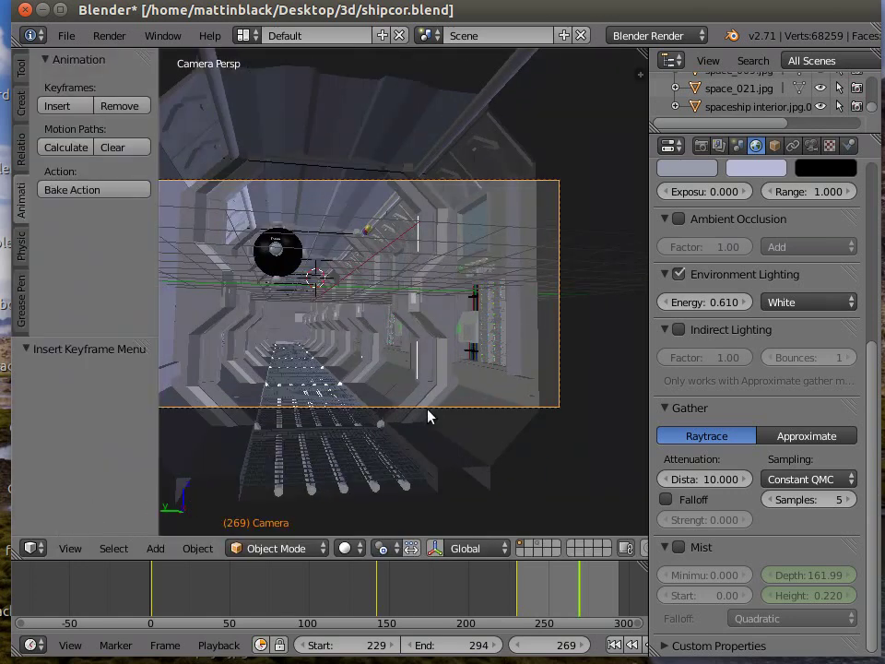
pyautogui.scroll(1, 441, 336)
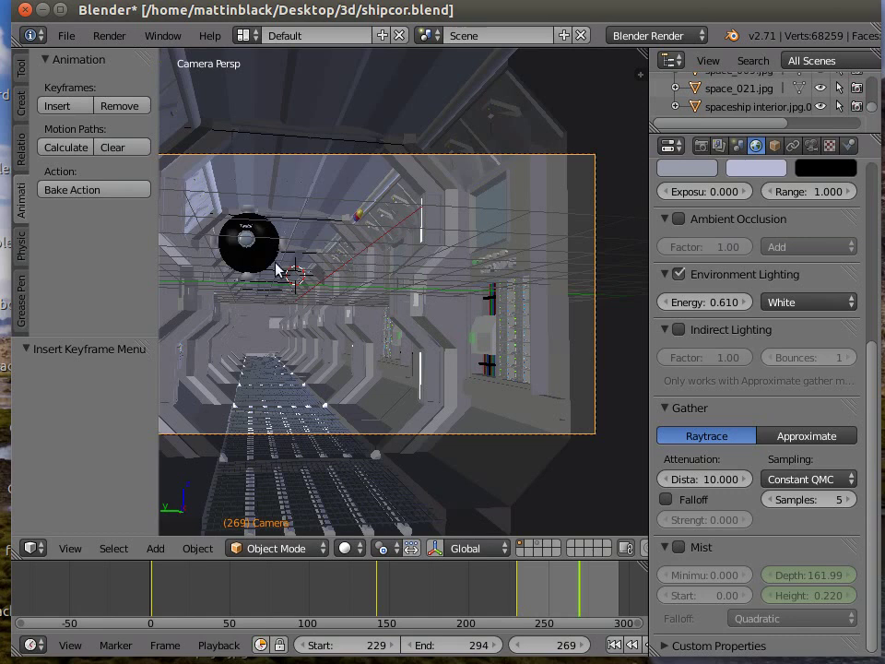
pyautogui.click(156, 549)
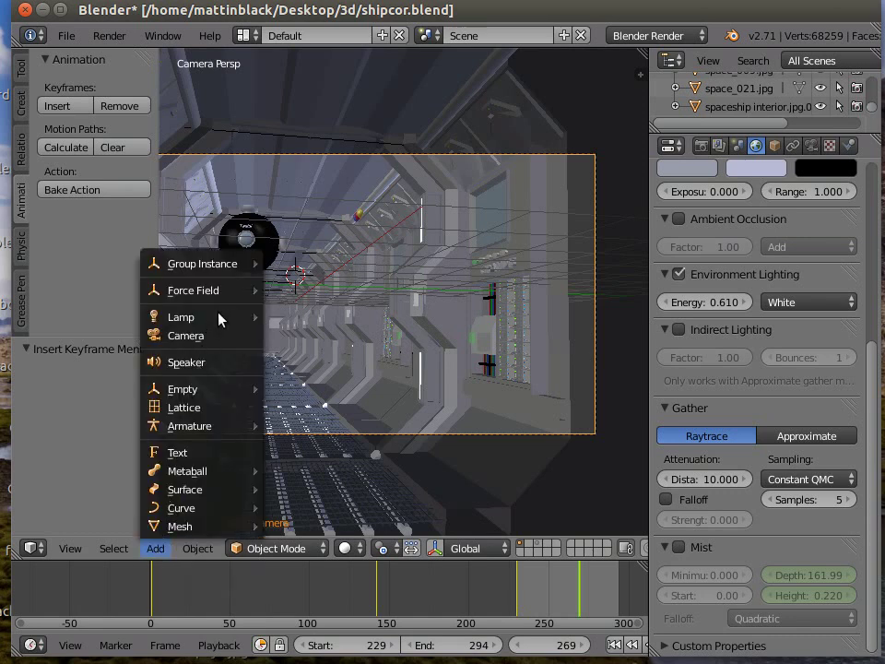
pyautogui.moveTo(229, 318)
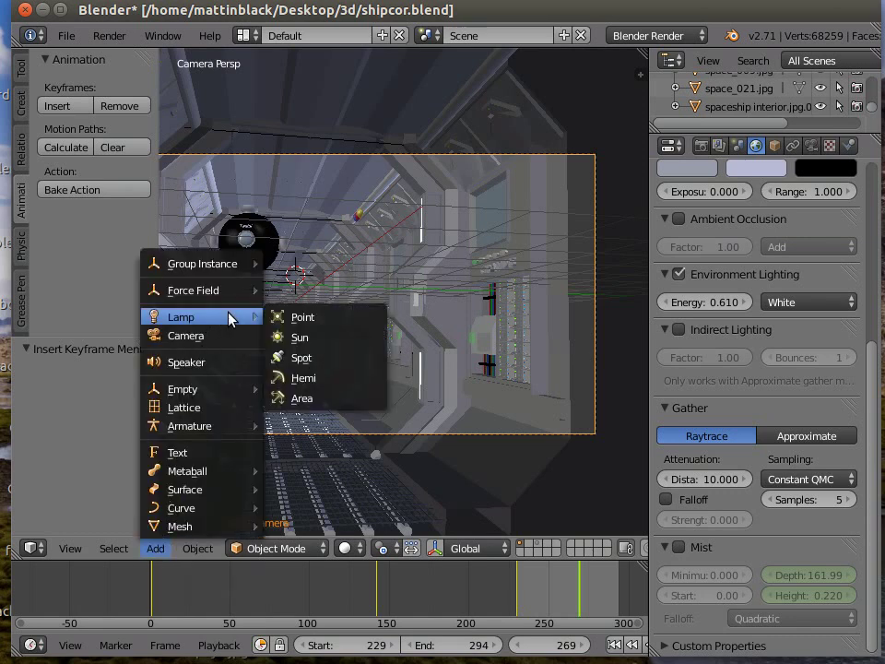
pyautogui.click(302, 359)
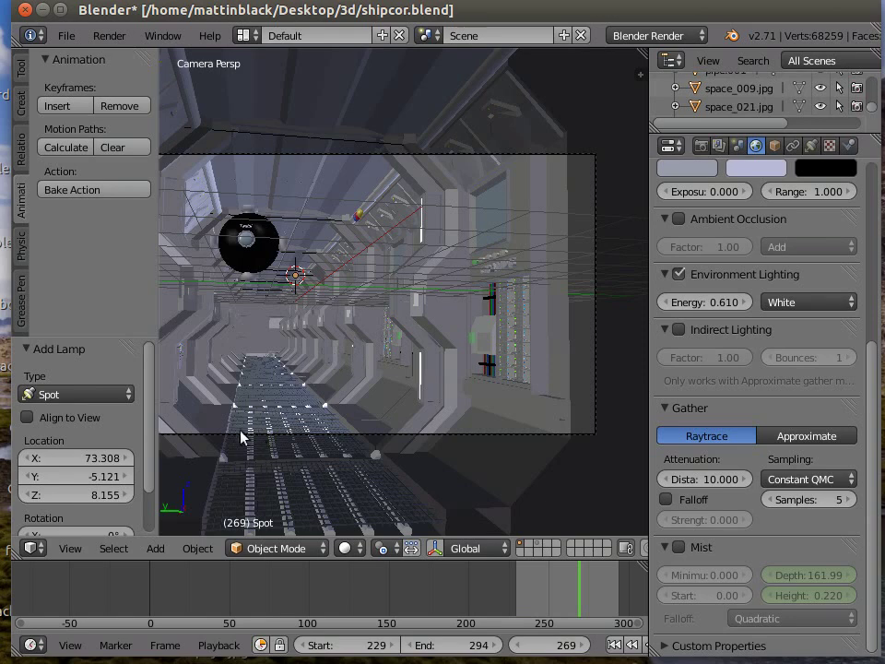
pyautogui.click(197, 549)
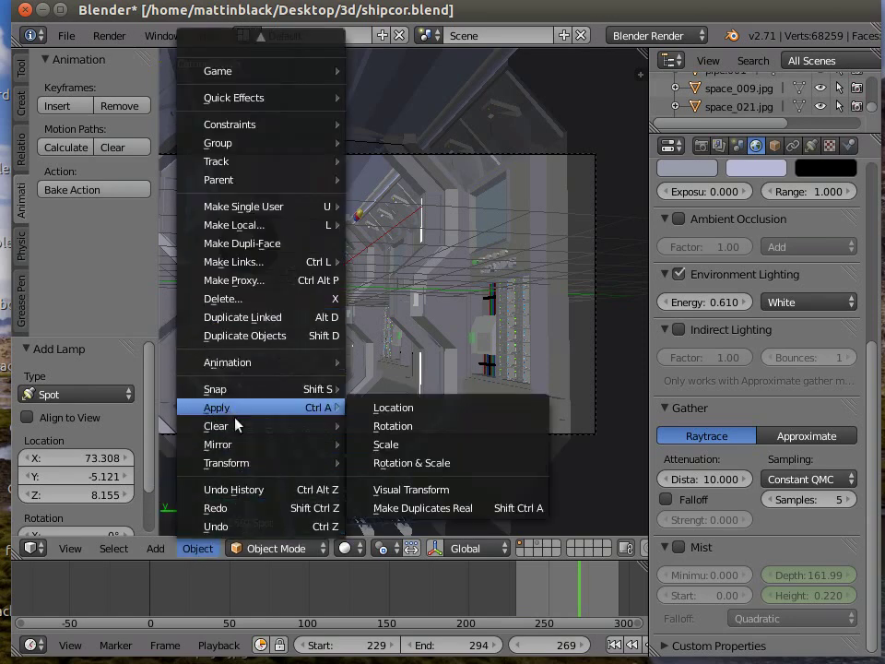
pyautogui.moveTo(267, 388)
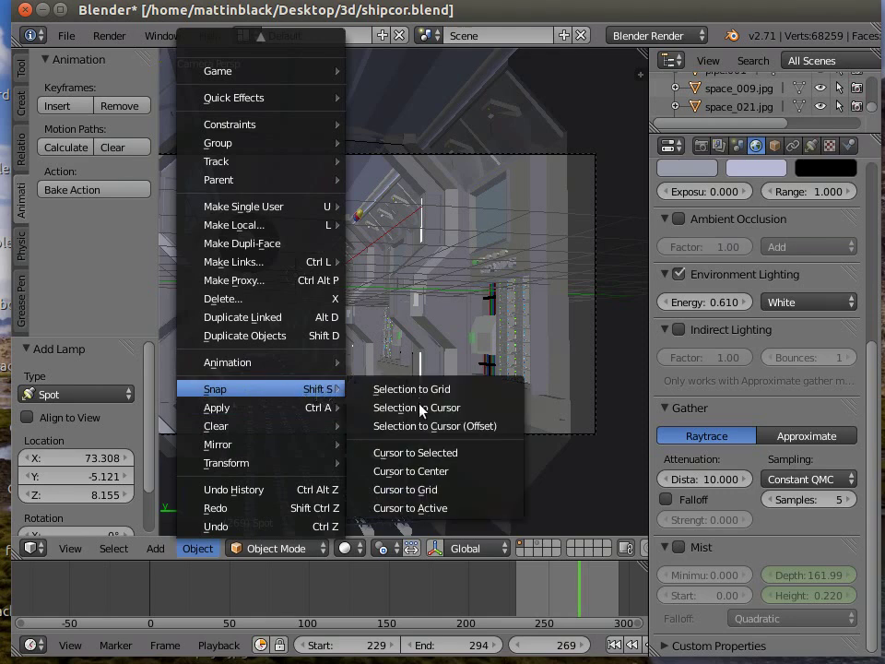
pyautogui.click(420, 406)
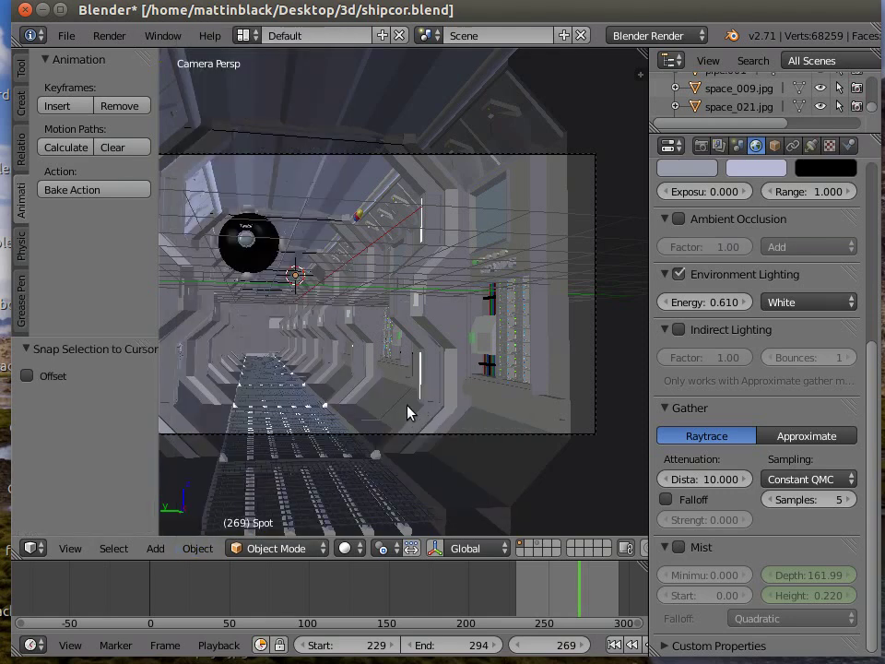
# In top view, move the Spot lamp about -73.4 units along X to the camera end of the corridor.
pyautogui.scroll(2, 304, 441)
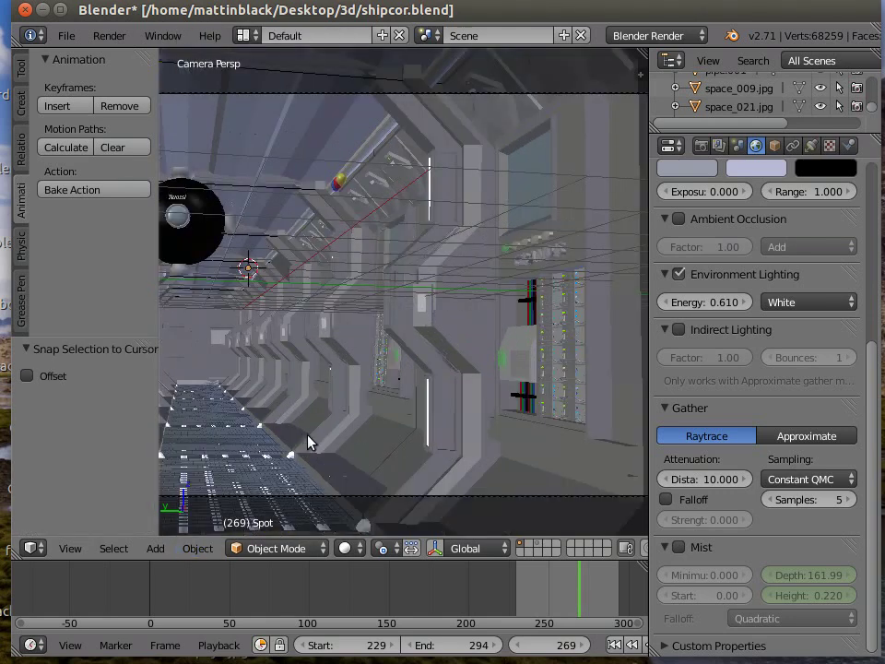
pyautogui.scroll(-3, 304, 434)
pyautogui.scroll(1, 323, 382)
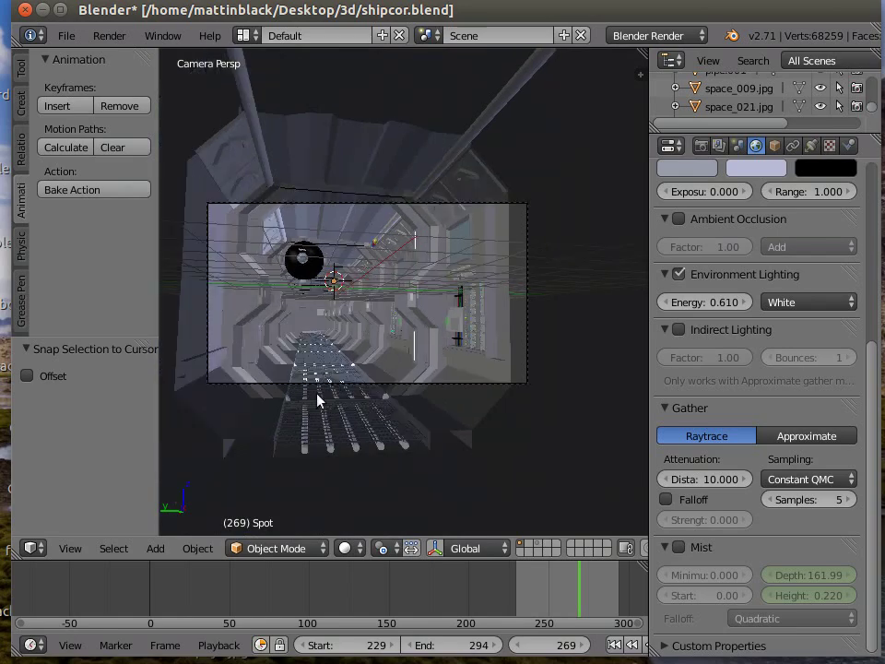
pyautogui.scroll(-3, 320, 396)
pyautogui.moveTo(328, 407); pyautogui.dragTo(479, 385, button='middle')
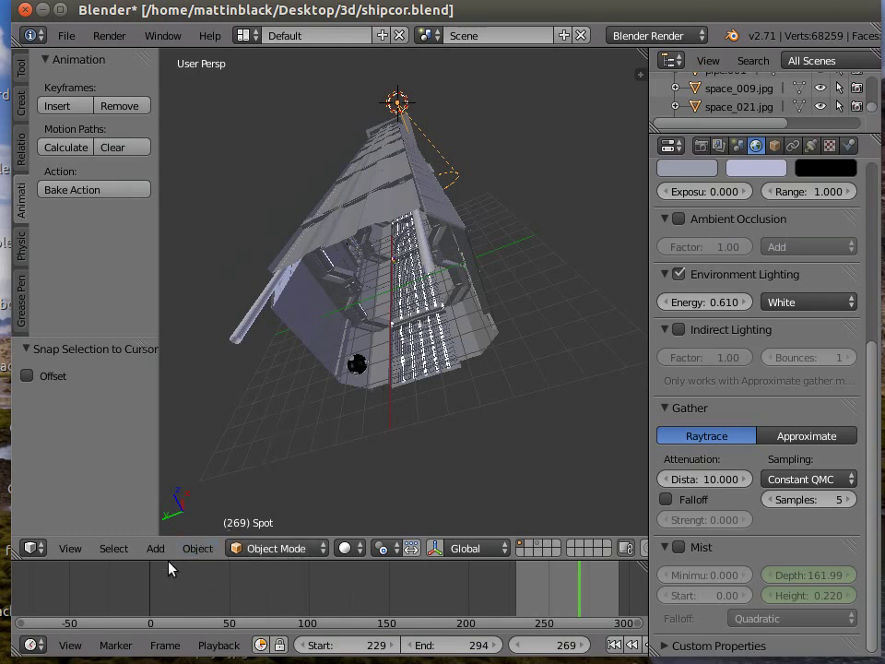
pyautogui.click(70, 549)
pyautogui.click(107, 461)
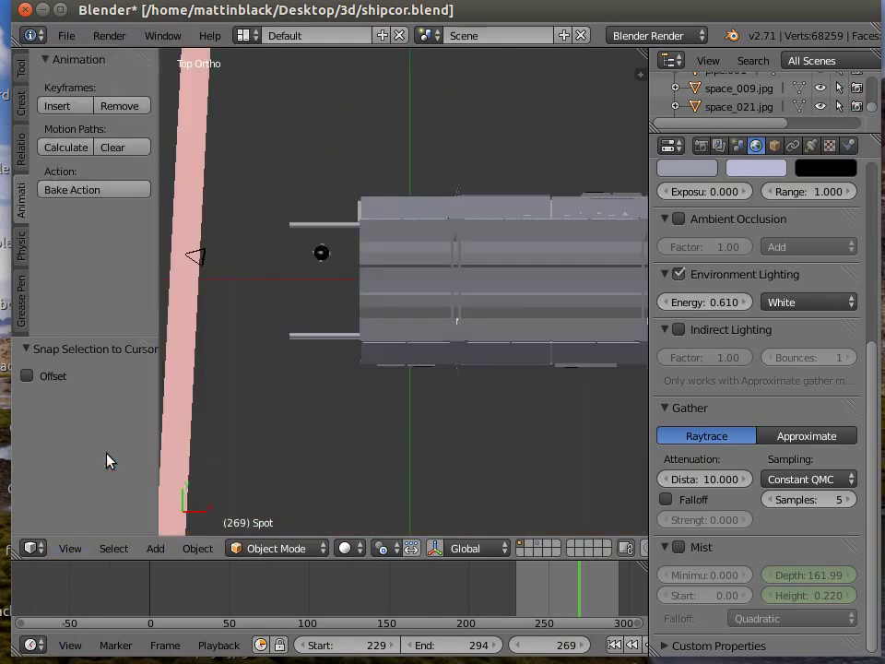
pyautogui.scroll(-3, 465, 379)
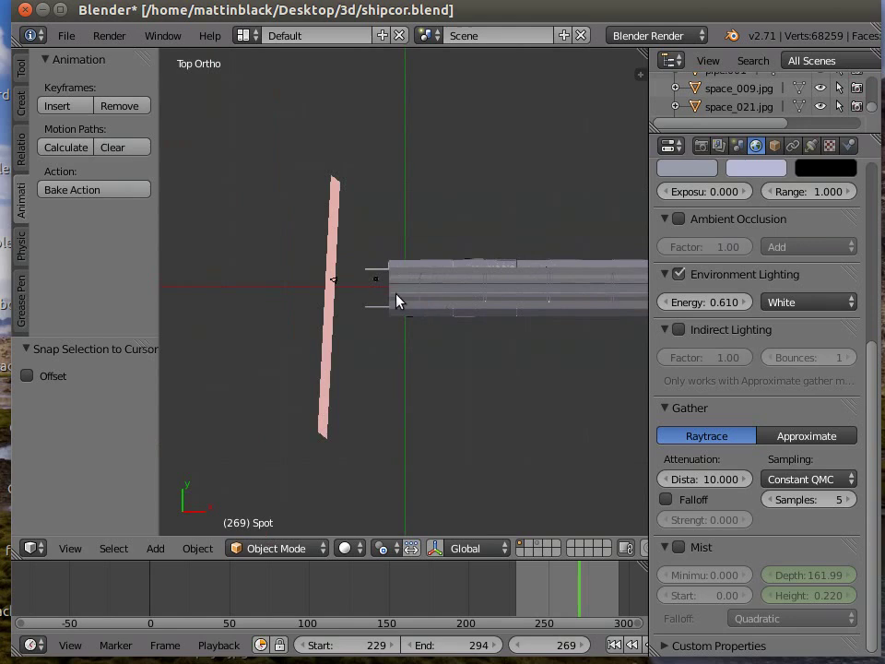
pyautogui.scroll(-3, 480, 337)
pyautogui.scroll(-2, 480, 356)
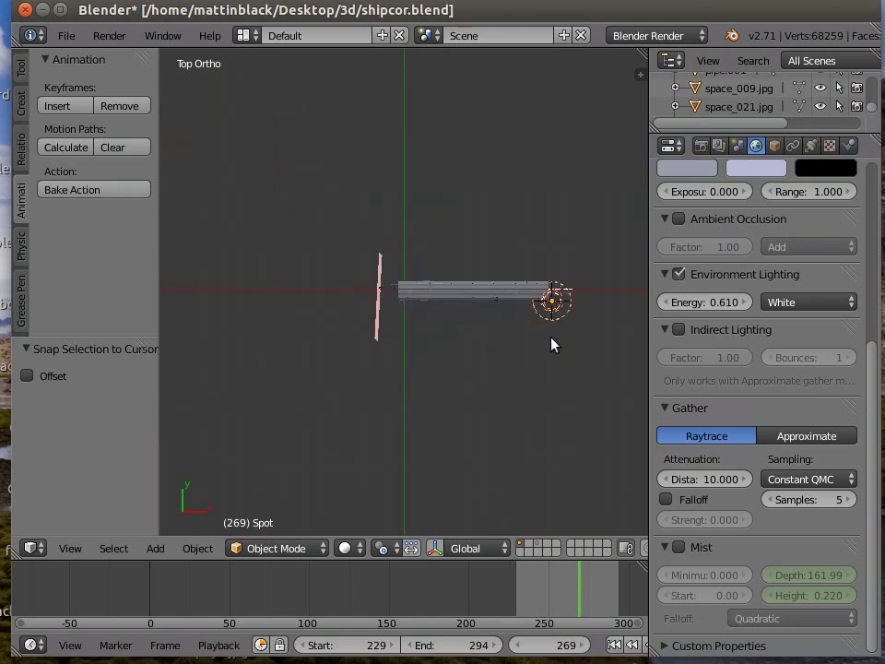
pyautogui.click(434, 547)
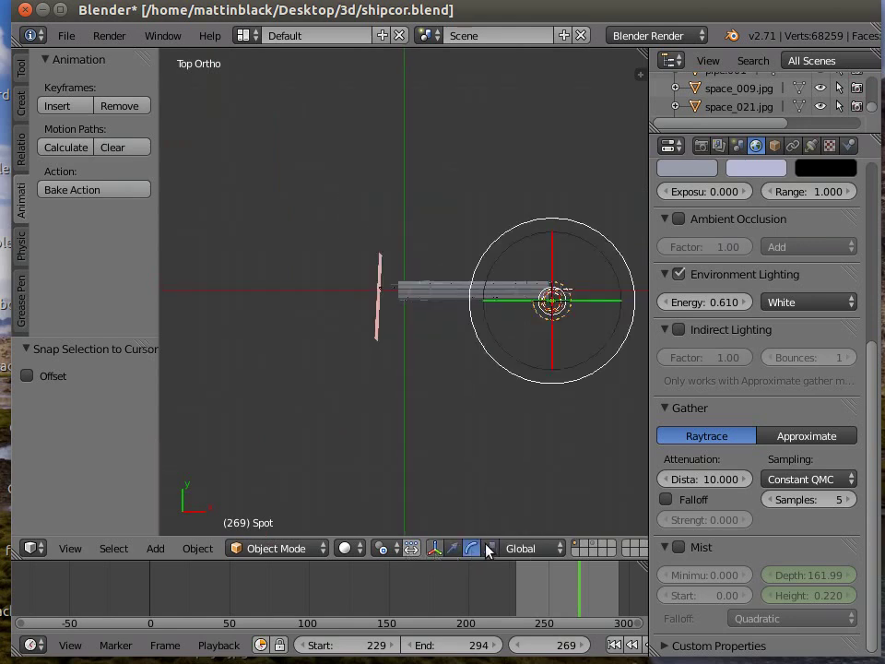
pyautogui.click(453, 547)
pyautogui.moveTo(619, 302); pyautogui.dragTo(469, 306)
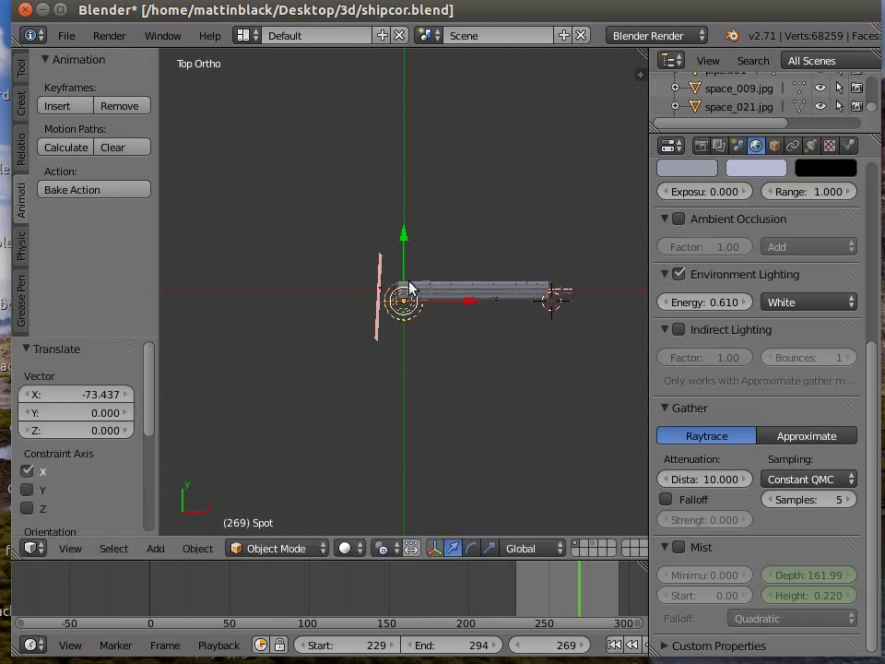
# Shift the Spot lamp slightly along Y and lower it by about 7.8 units along Z.
pyautogui.moveTo(411, 258); pyautogui.dragTo(399, 247)
pyautogui.moveTo(385, 368); pyautogui.dragTo(401, 167, button='middle')
pyautogui.moveTo(422, 210); pyautogui.dragTo(429, 362)
pyautogui.moveTo(429, 361); pyautogui.dragTo(391, 466, button='middle')
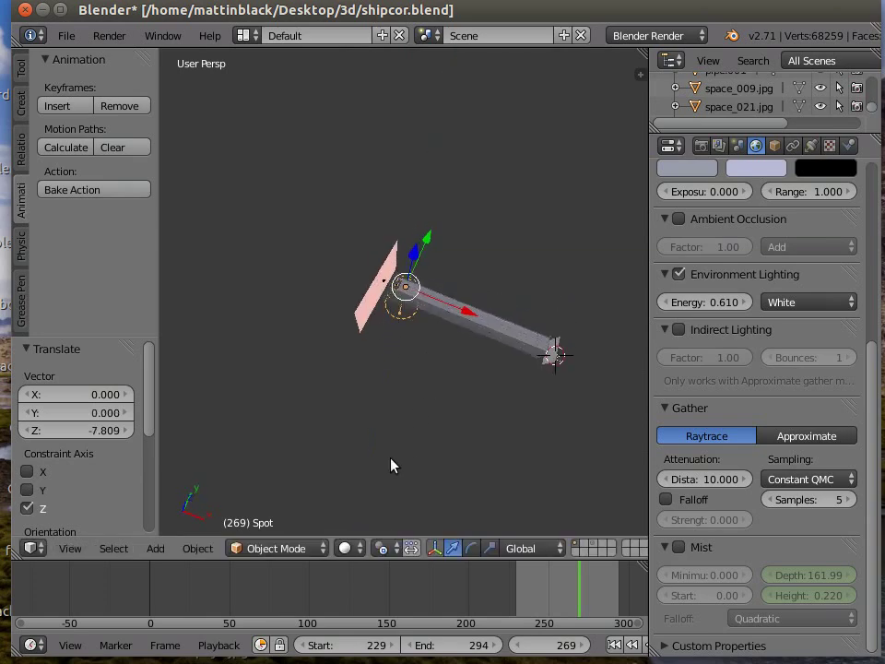
# In camera view, rotate the Spot lamp about -94.8° around X and move it about -3.7 units along Y.
pyautogui.click(72, 549)
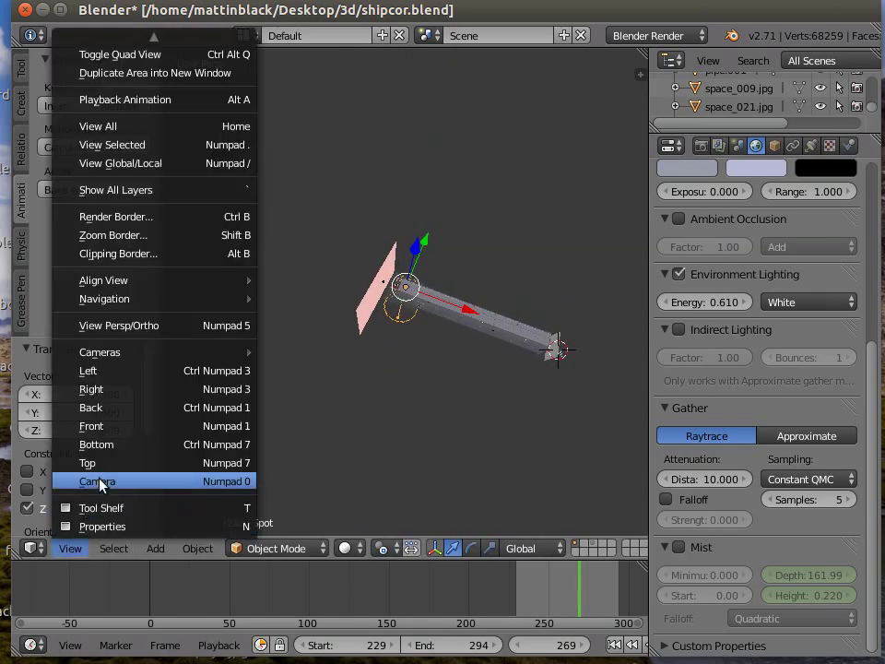
pyautogui.click(74, 481)
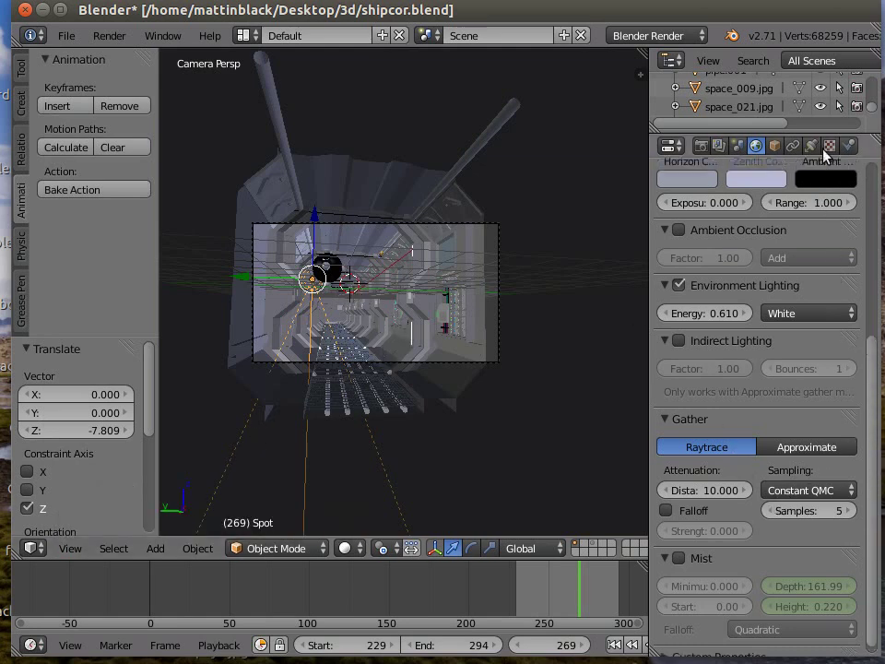
pyautogui.click(810, 146)
pyautogui.scroll(-7, 664, 571)
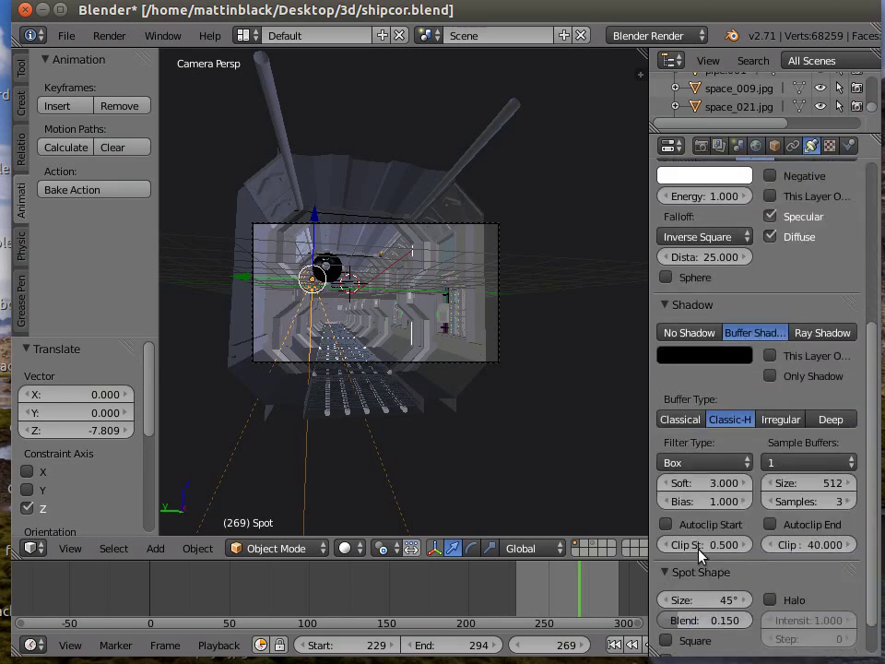
pyautogui.scroll(-2, 710, 613)
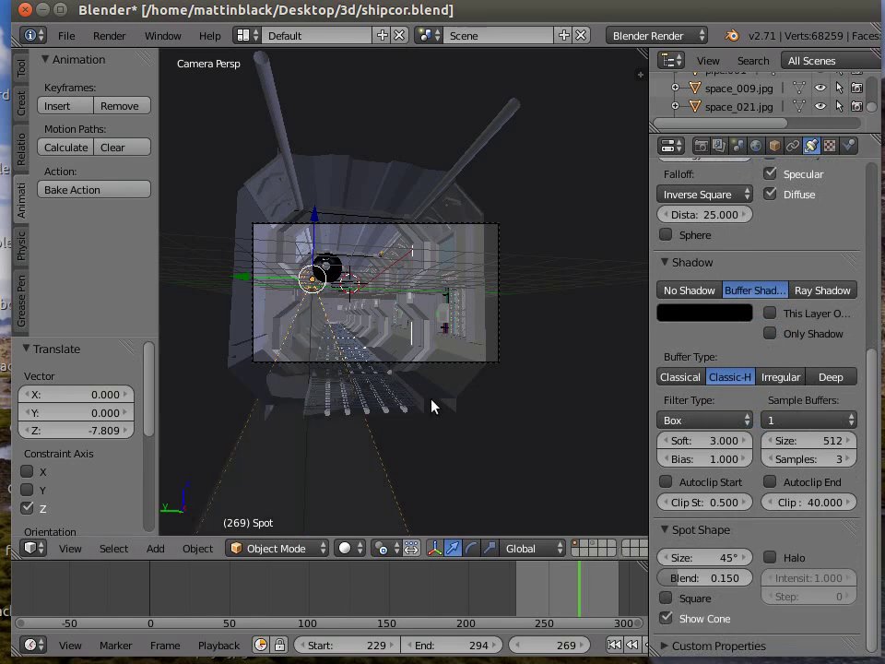
pyautogui.click(471, 549)
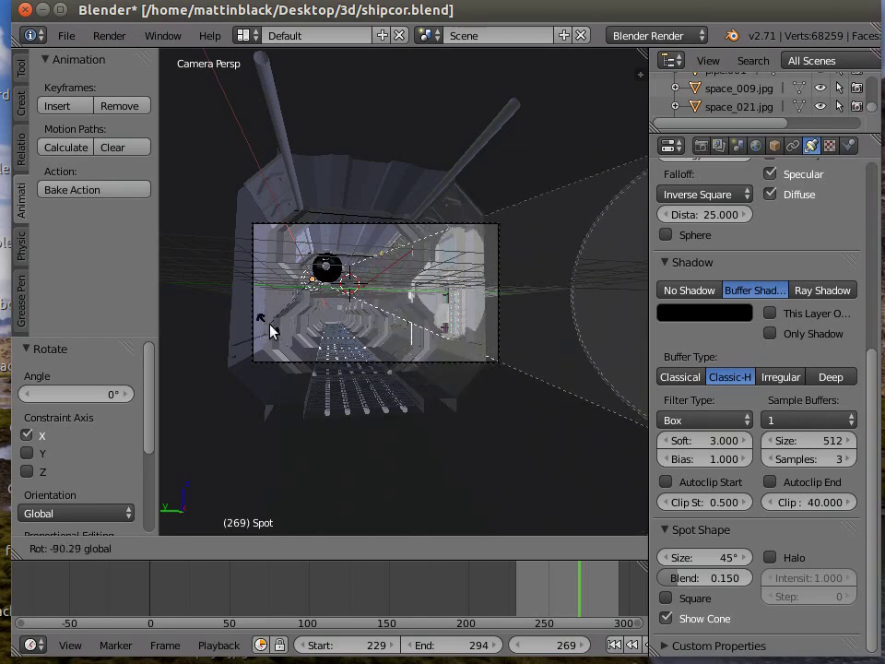
pyautogui.click(297, 330)
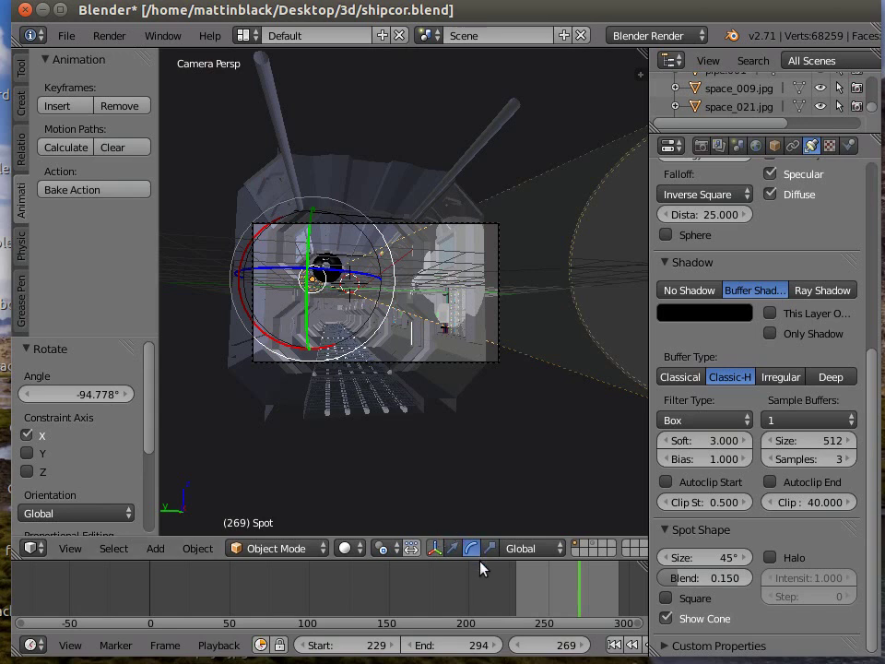
pyautogui.click(453, 548)
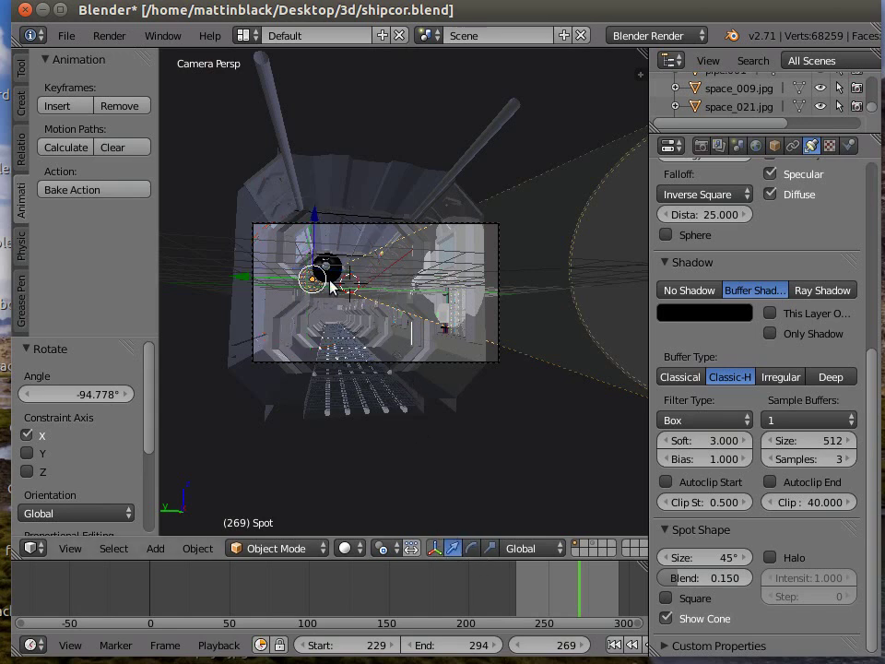
pyautogui.moveTo(237, 280); pyautogui.dragTo(318, 289)
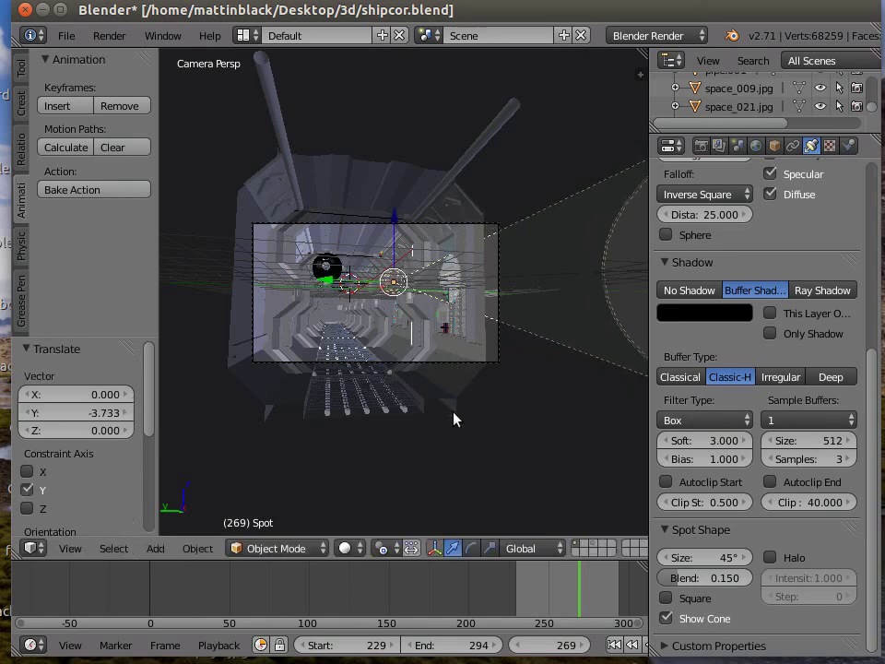
# Render an image of frame 269 to test the Spot lamp's lighting.
pyautogui.click(109, 37)
pyautogui.click(126, 57)
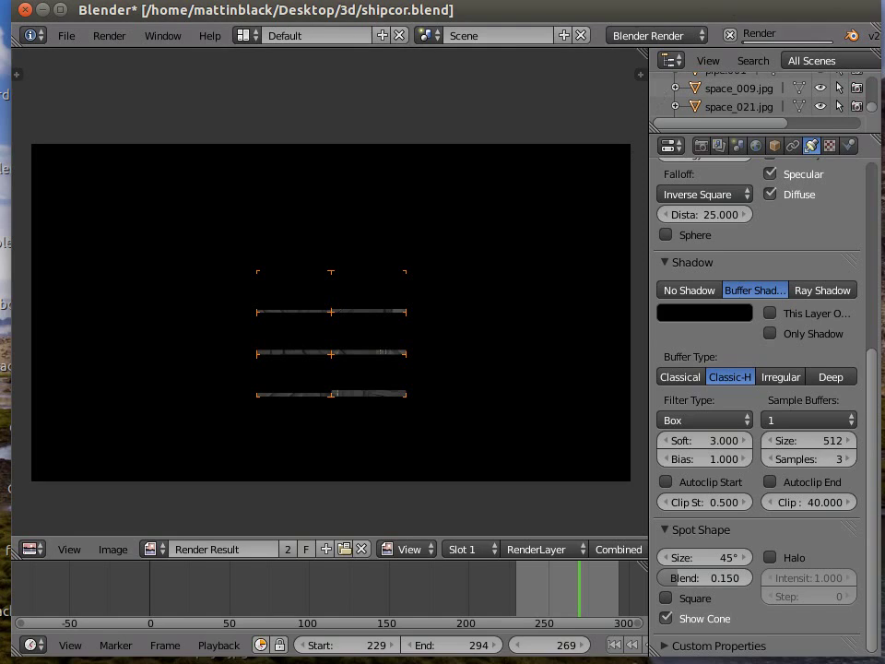
pyautogui.click(741, 0)
pyautogui.click(754, 11)
pyautogui.click(740, 0)
pyautogui.click(756, 13)
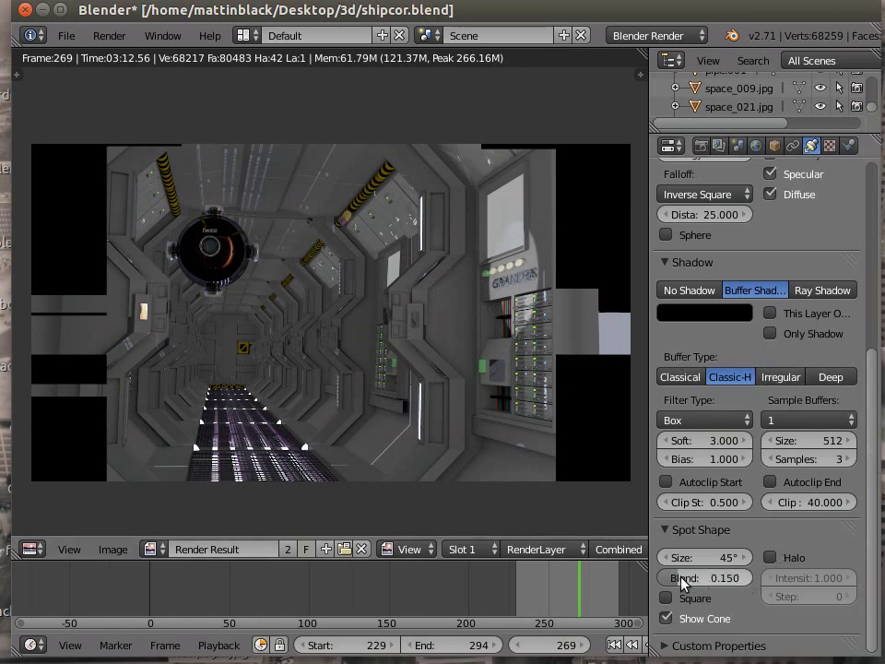
# Set the Spot lamp's blend to 0.476 and its beam size to 47°.
pyautogui.moveTo(674, 581); pyautogui.dragTo(705, 581)
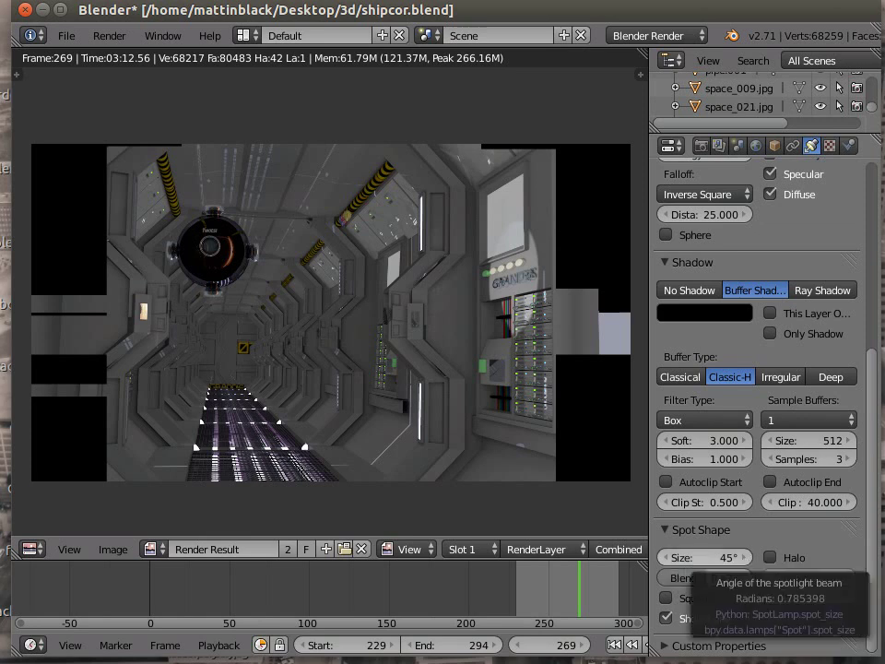
pyautogui.moveTo(747, 564); pyautogui.dragTo(745, 564)
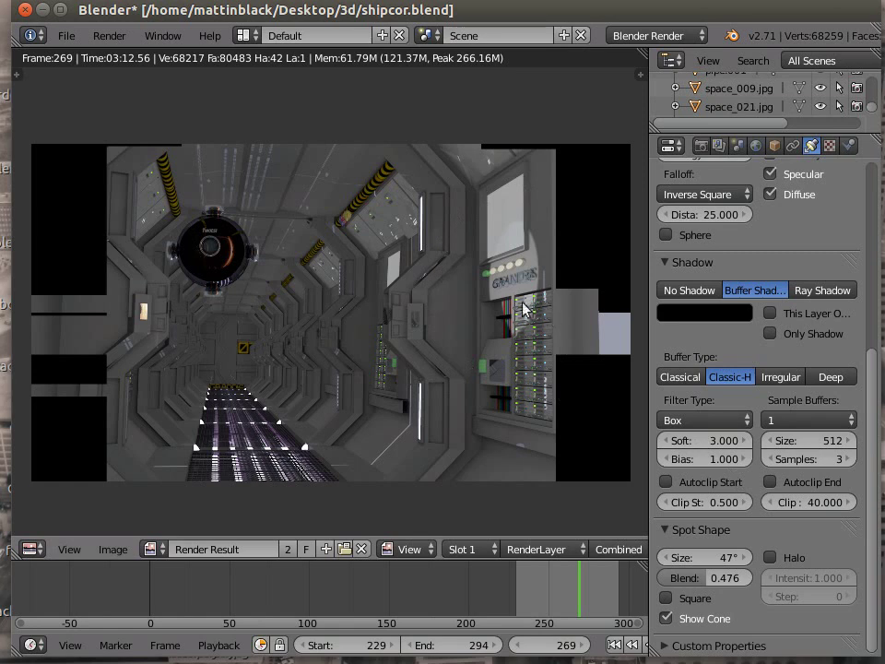
# Hide the render view and select the corridor mesh in the camera view.
pyautogui.click(30, 550)
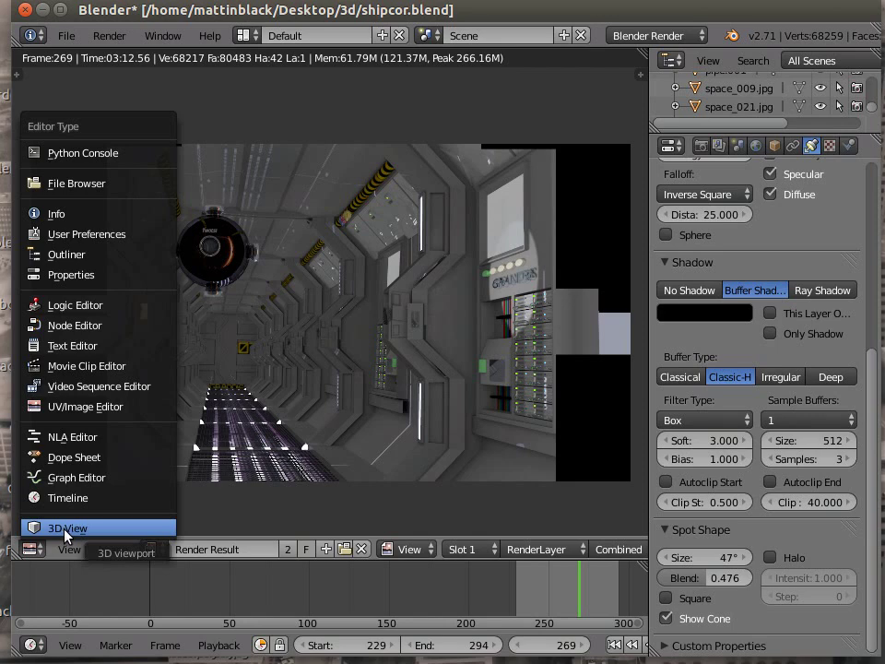
pyautogui.click(107, 35)
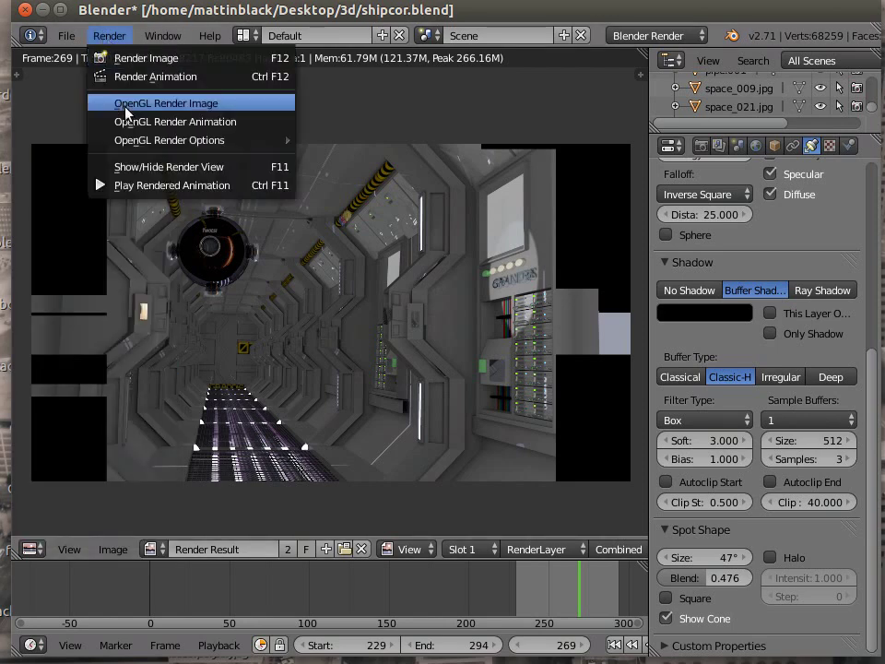
pyautogui.click(166, 167)
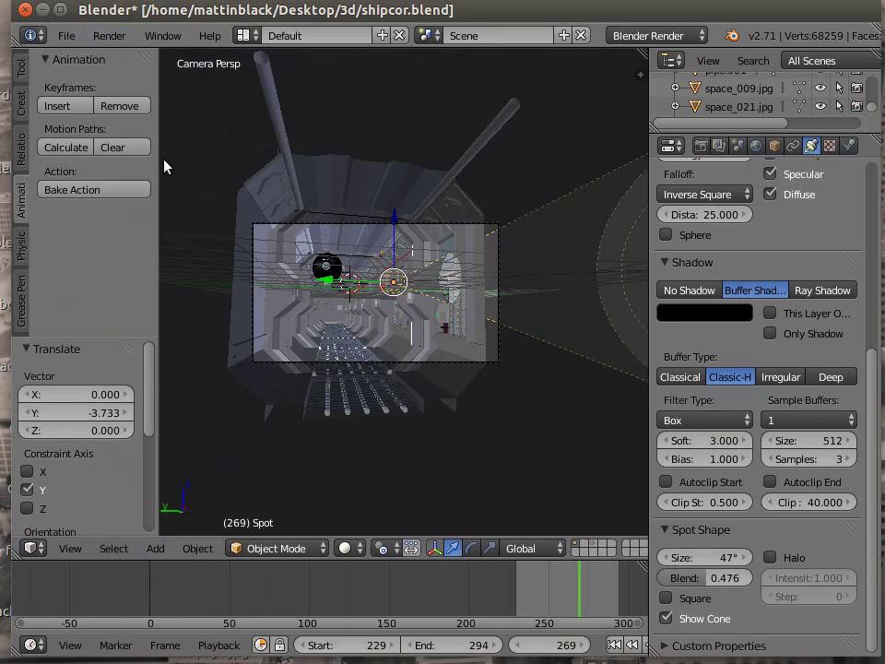
pyautogui.rightClick(402, 284)
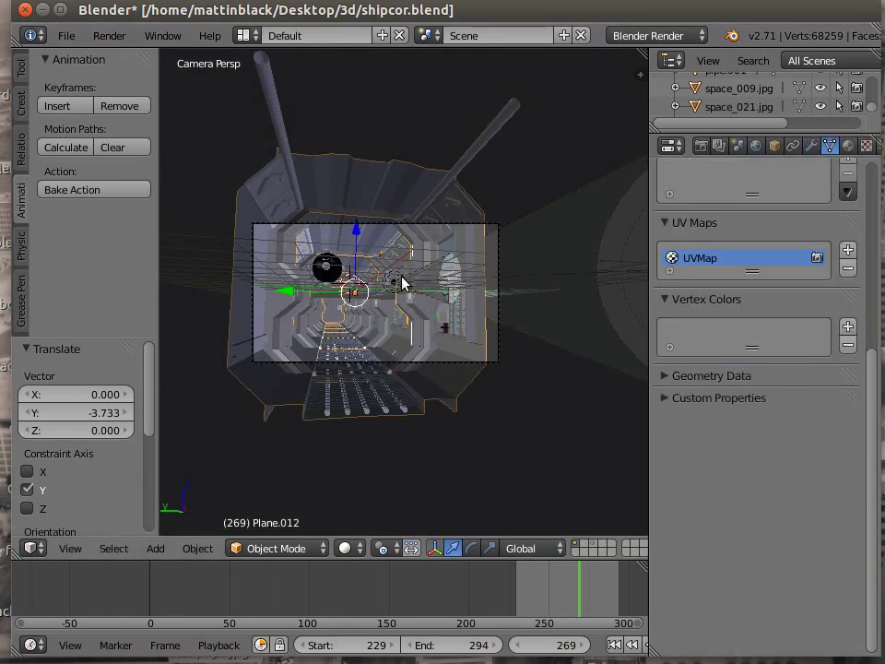
# Select the Spot lamp in the camera view and raise it about 0.394 units along Z.
pyautogui.rightClick(397, 284)
pyautogui.rightClick(392, 283)
pyautogui.rightClick(392, 282)
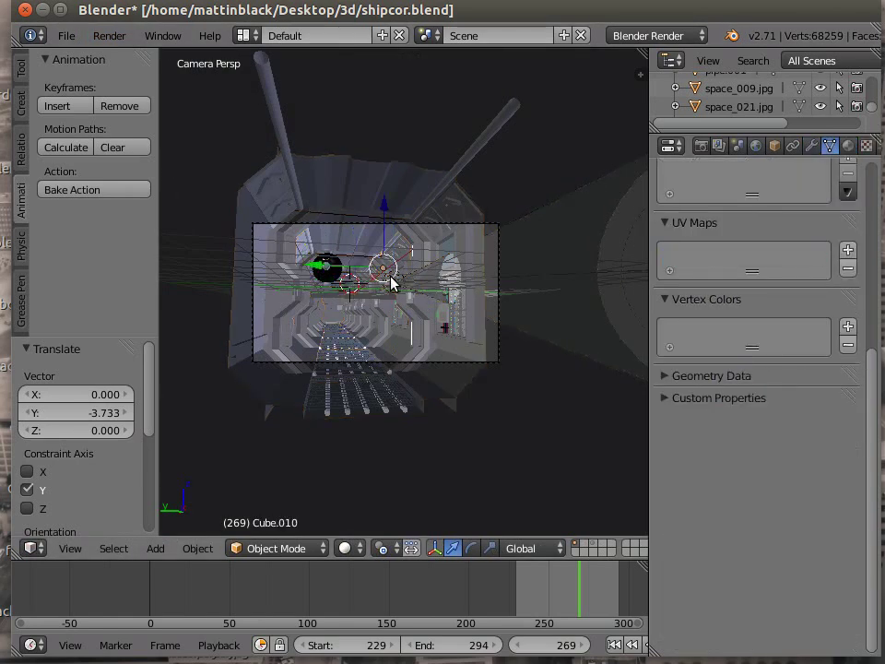
pyautogui.rightClick(388, 283)
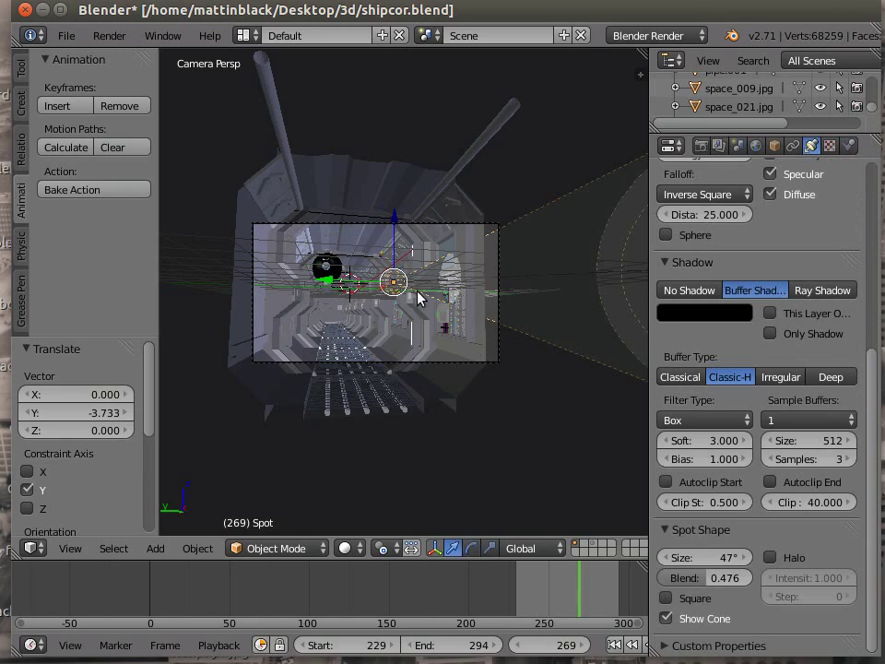
pyautogui.moveTo(395, 219); pyautogui.dragTo(398, 213)
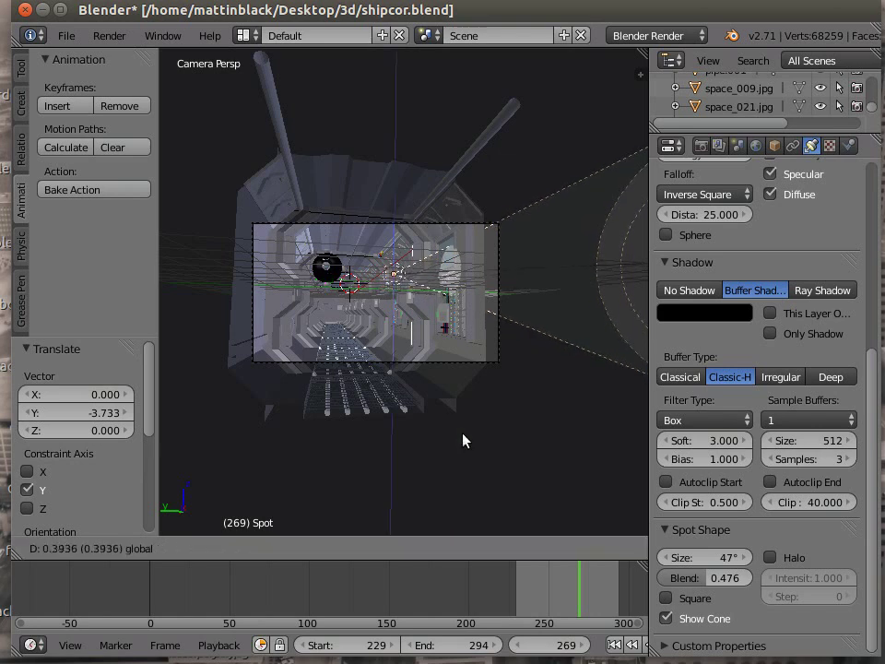
# Set the Spot lamp's X rotation to -89.77° so its cone is aimed slightly lower on the side wall.
pyautogui.click(774, 146)
pyautogui.moveTo(777, 287); pyautogui.dragTo(786, 287)
pyautogui.click(778, 282)
pyautogui.click(777, 282)
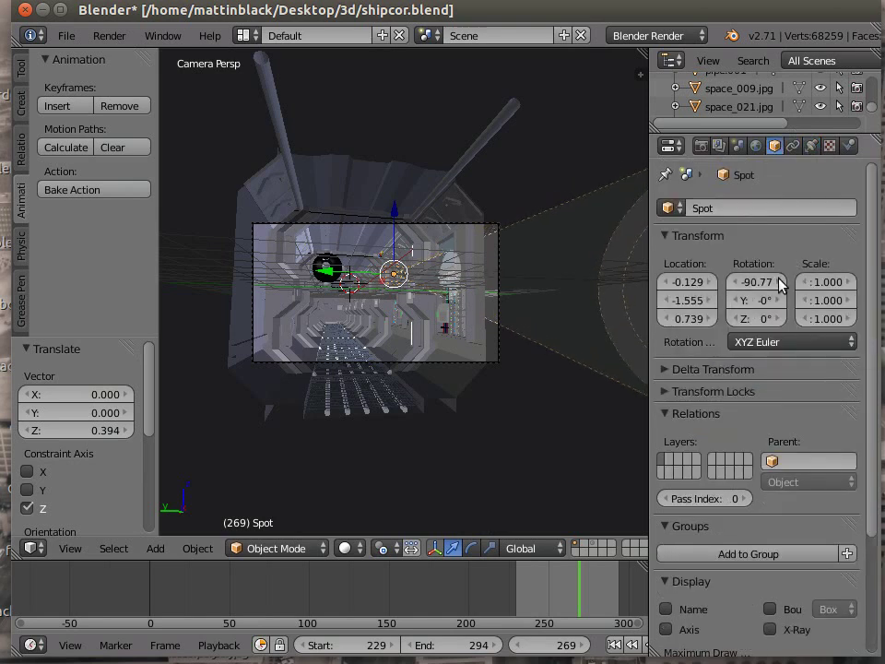
pyautogui.click(777, 283)
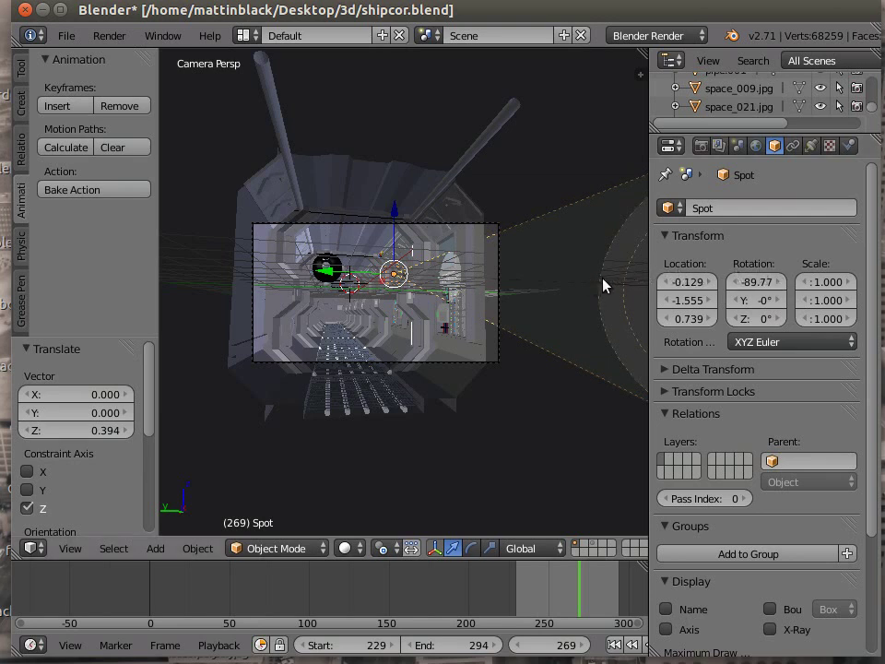
# Set the Spot lamp's energy to 1.8.
pyautogui.click(812, 148)
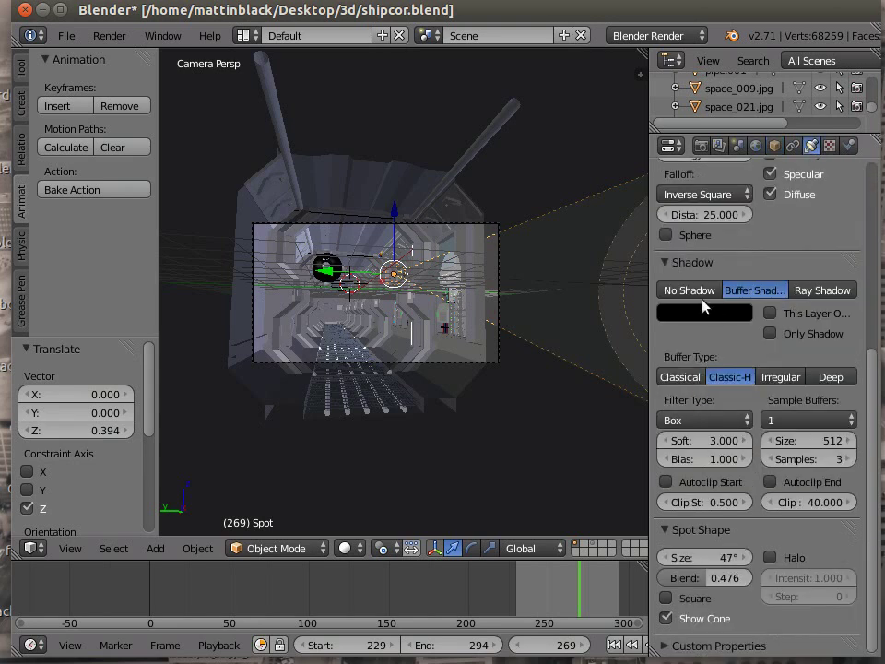
pyautogui.scroll(3, 706, 301)
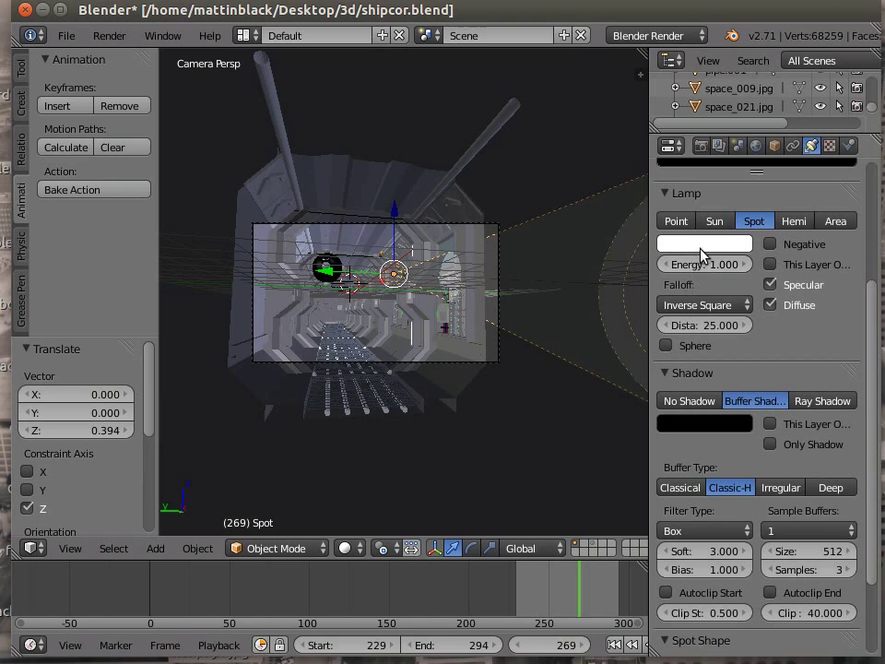
pyautogui.click(698, 266)
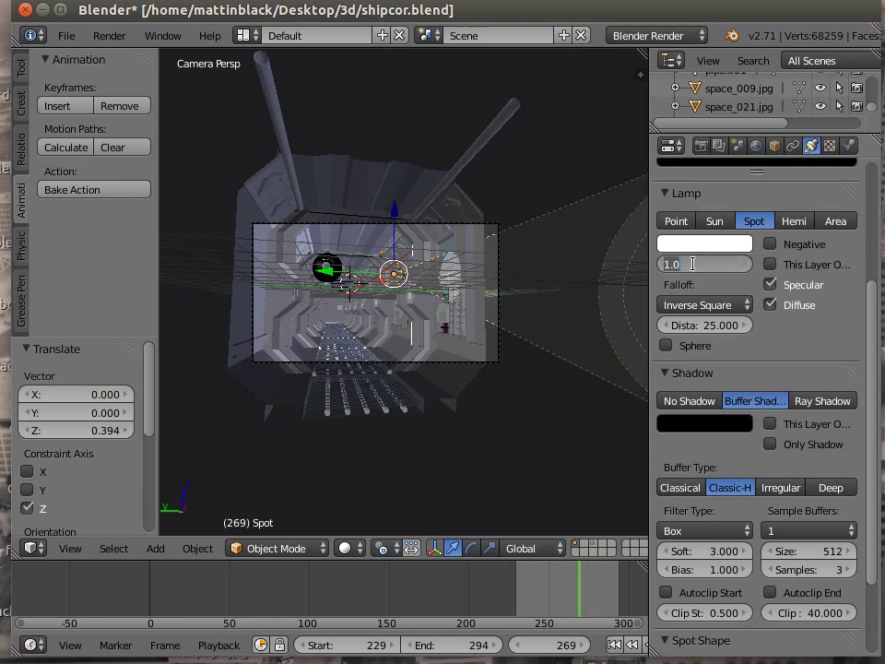
pyautogui.write('1.8')
pyautogui.press('Return')
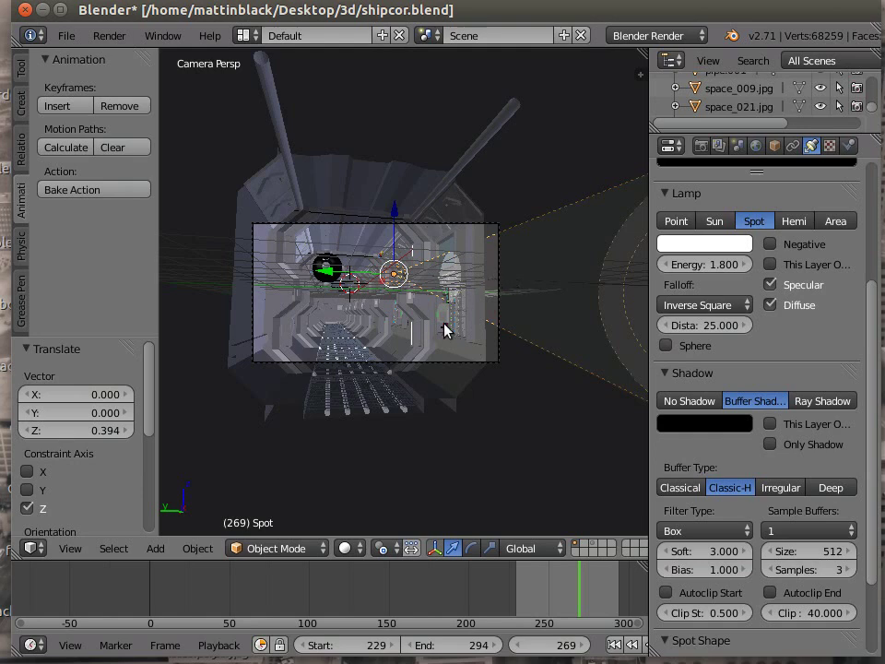
pyautogui.scroll(3, 310, 311)
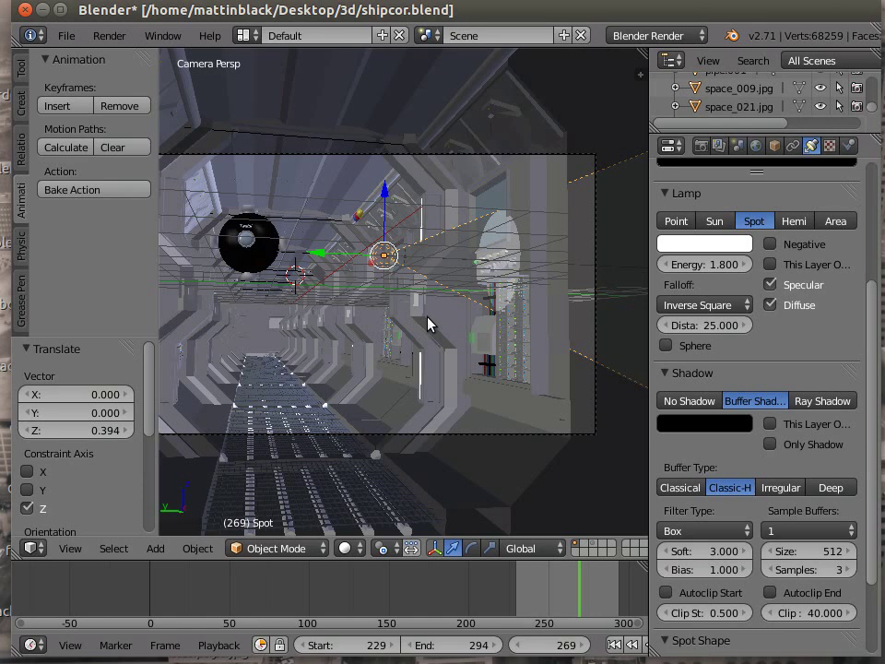
pyautogui.press('b')
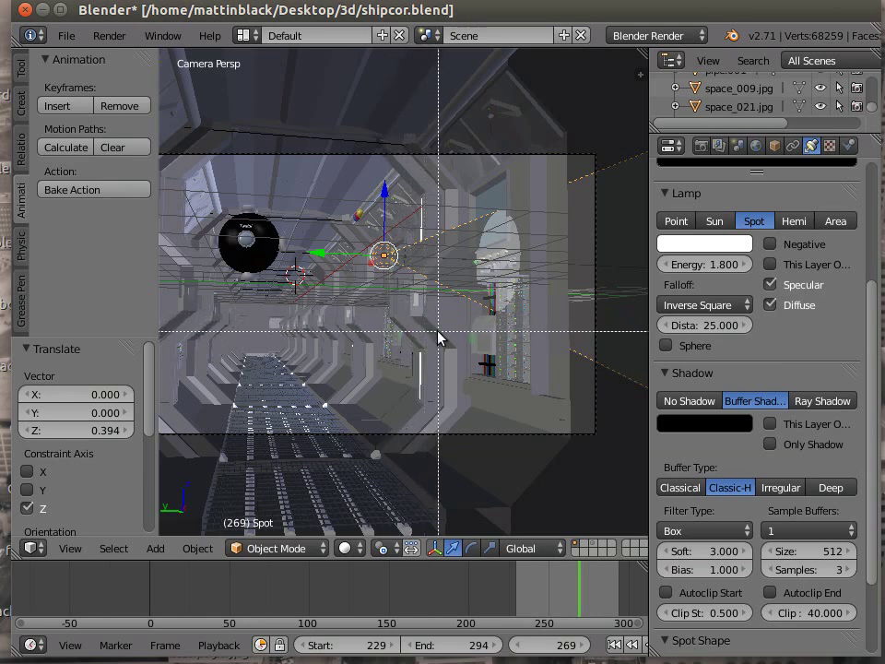
pyautogui.press('Escape')
pyautogui.click(459, 317)
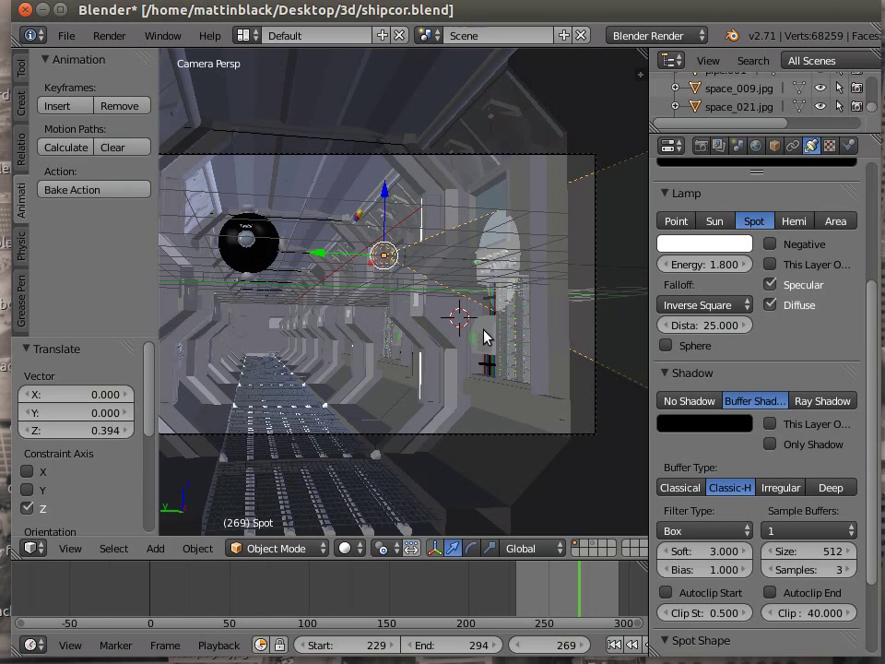
pyautogui.press('b')
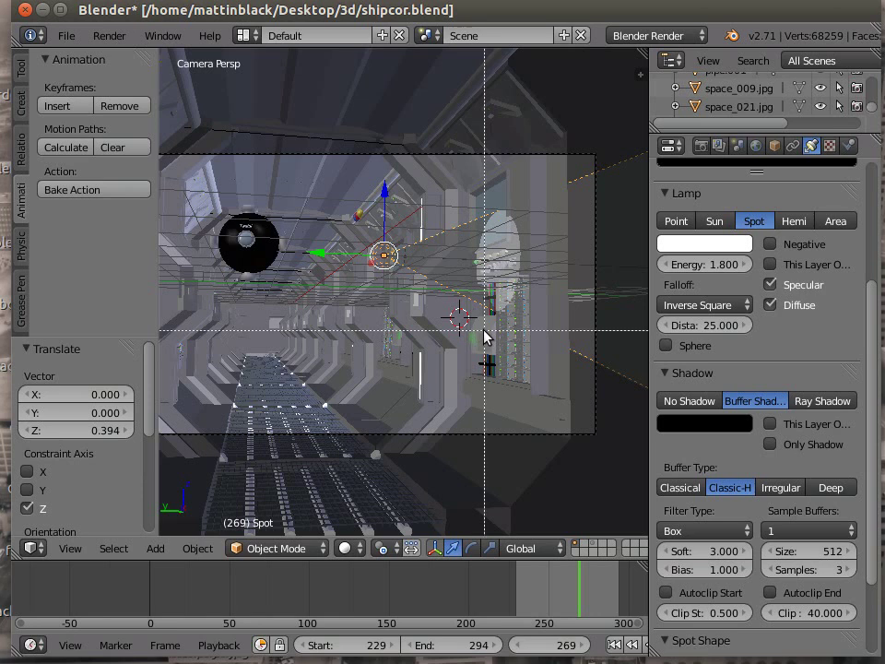
pyautogui.press('Escape')
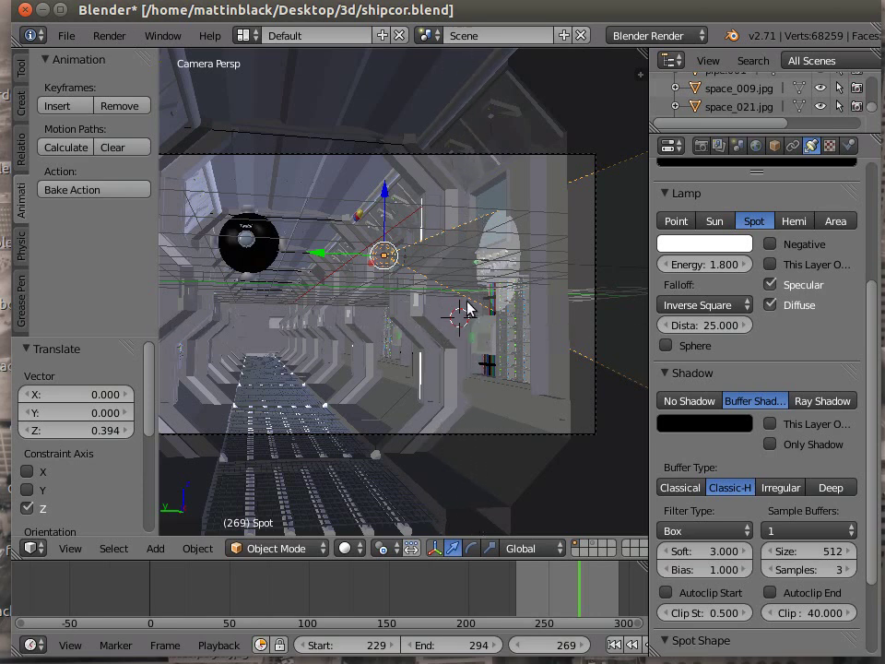
pyautogui.press('b')
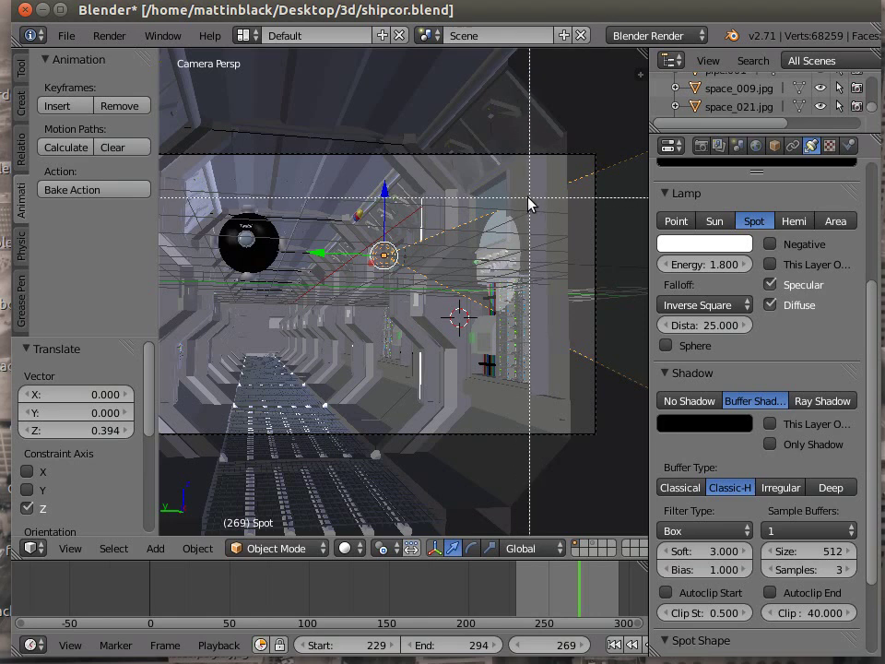
pyautogui.press('Escape')
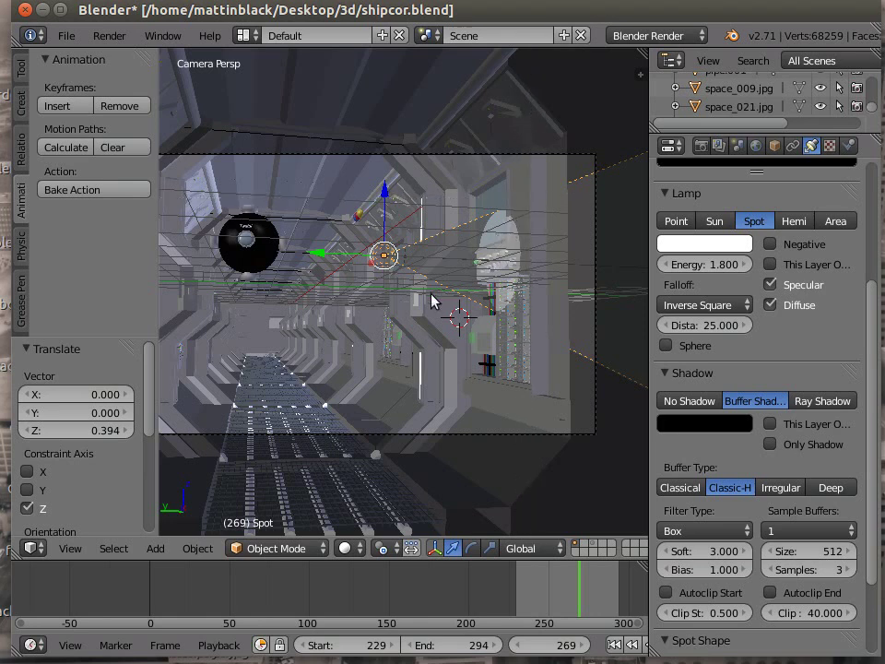
pyautogui.press('b')
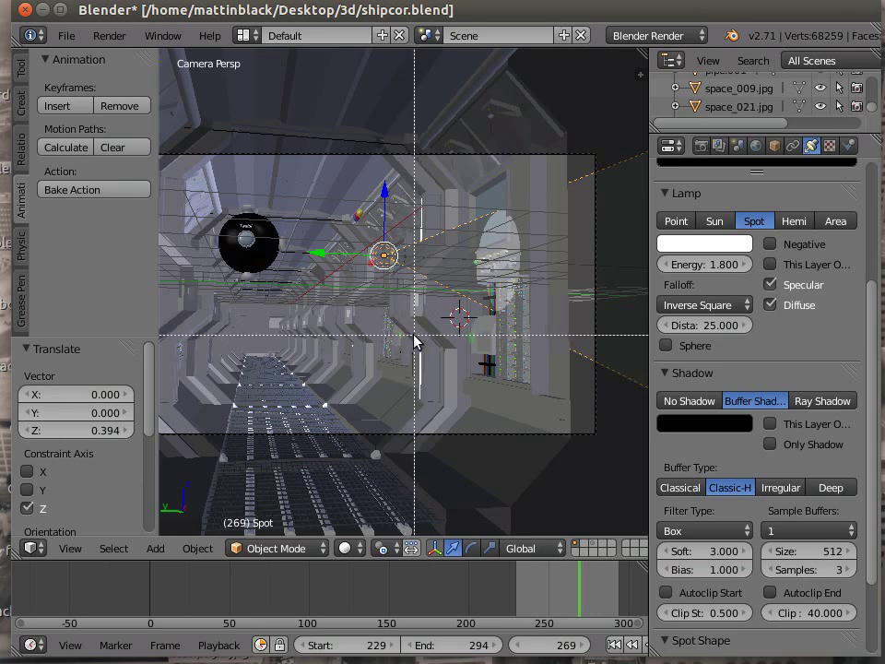
pyautogui.press('Escape')
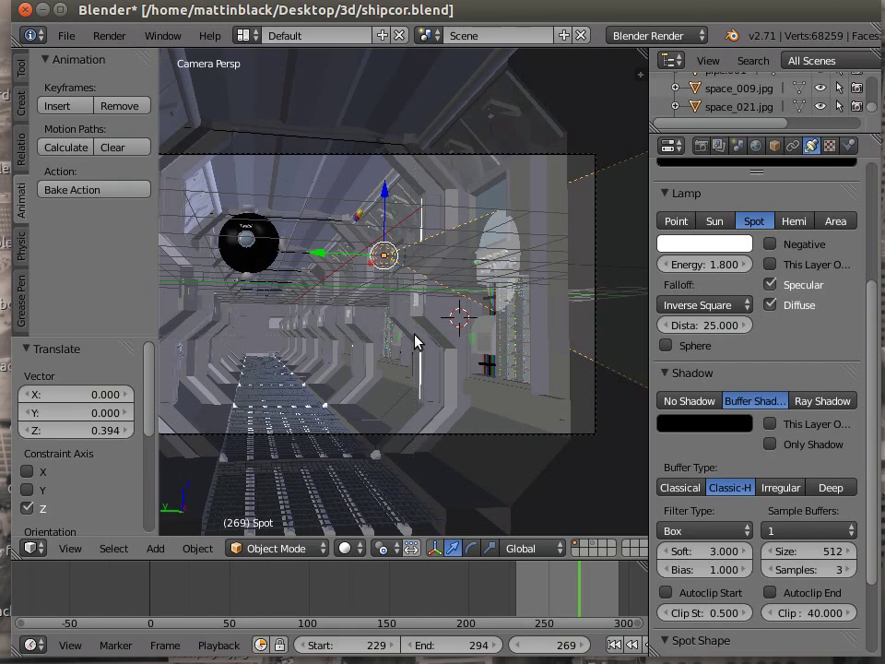
# Display the previous render result and render a new image of frame 269 with the stronger Spot lamp.
pyautogui.click(112, 36)
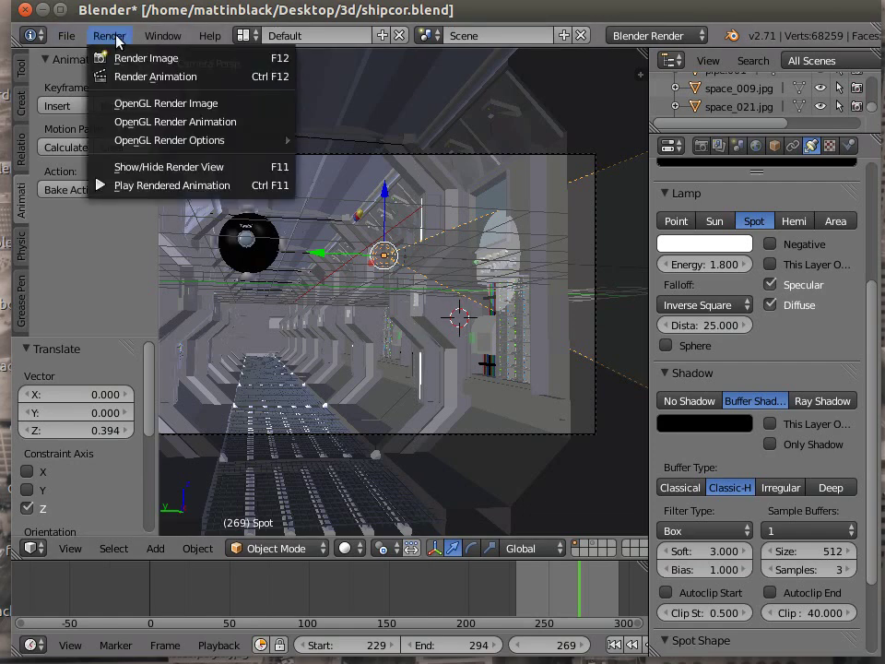
pyautogui.click(158, 167)
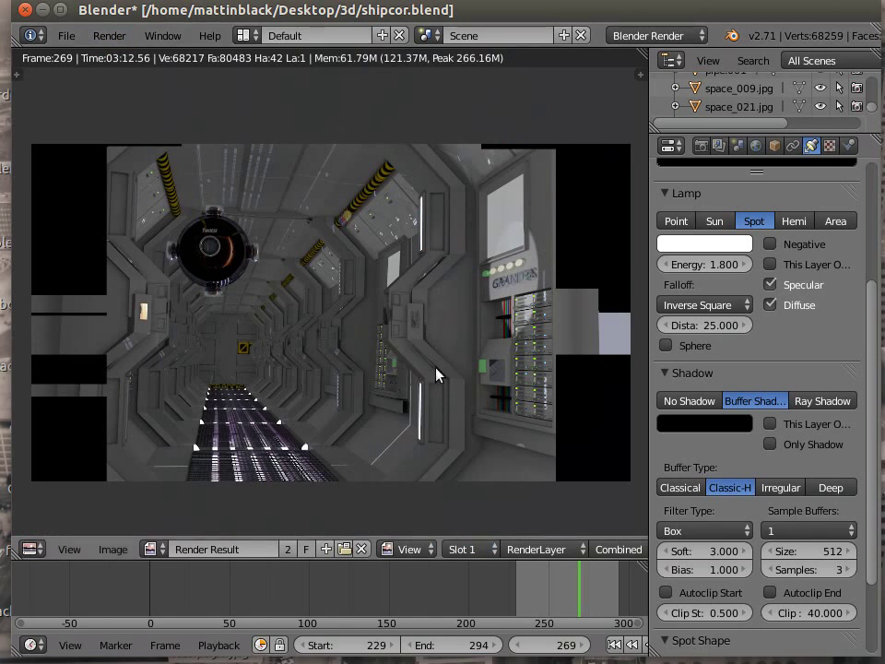
pyautogui.click(514, 263)
pyautogui.click(107, 37)
pyautogui.click(110, 36)
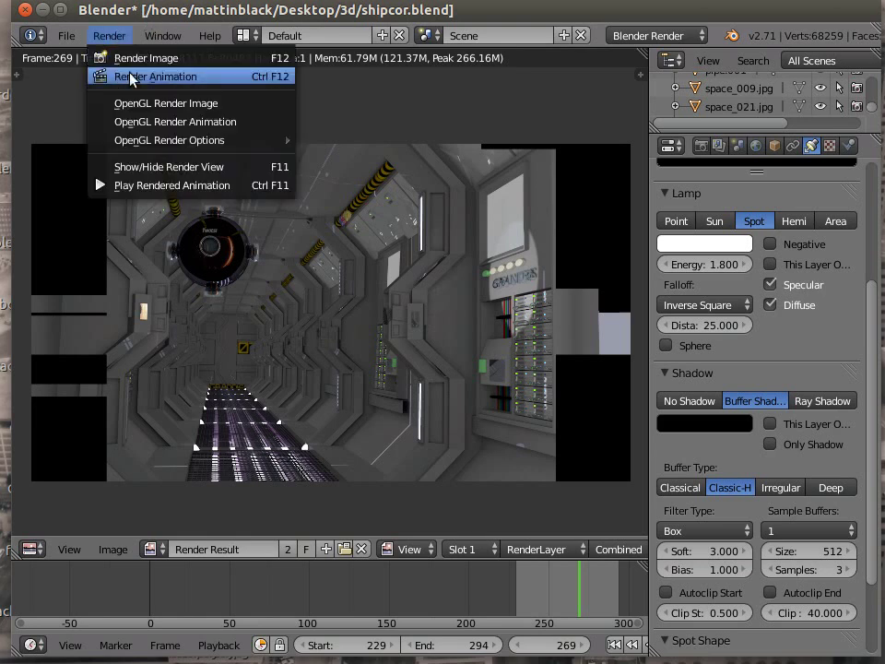
pyautogui.click(138, 57)
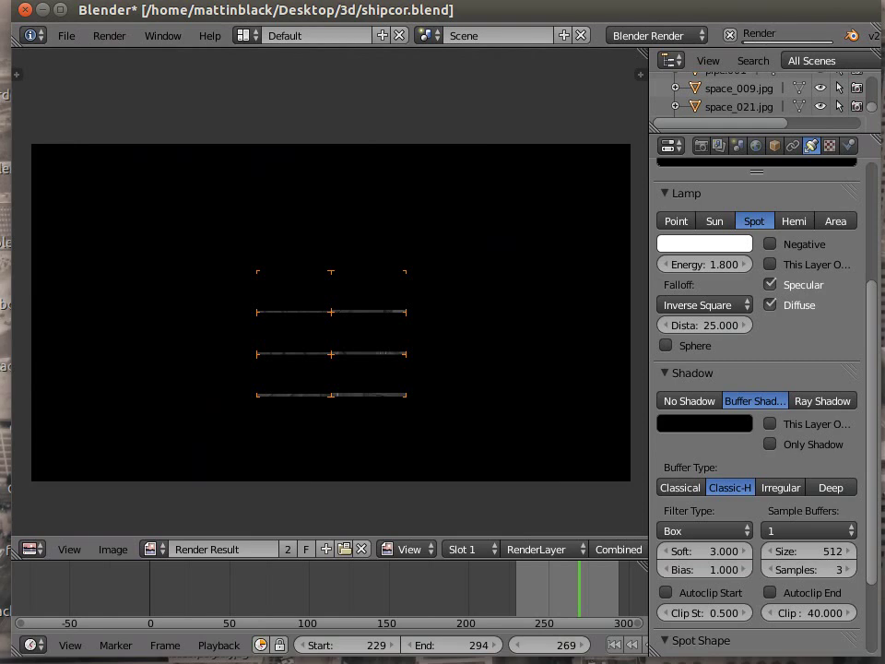
pyautogui.click(753, 3)
pyautogui.click(753, 13)
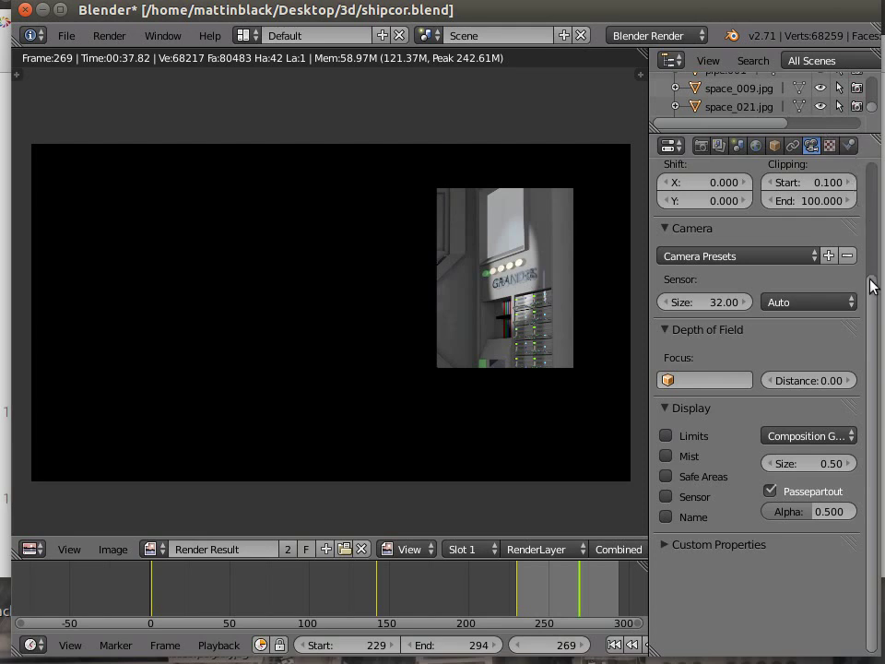
# Switch from the render result back to the 3D view and select the grandis lettering on the side wall.
pyautogui.scroll(4, 871, 284)
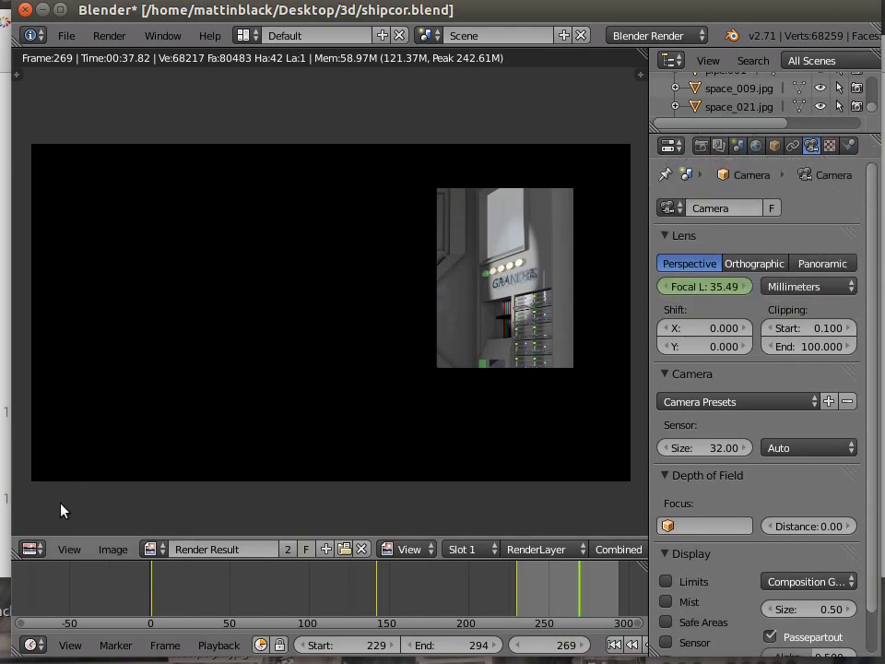
pyautogui.click(32, 549)
pyautogui.click(58, 528)
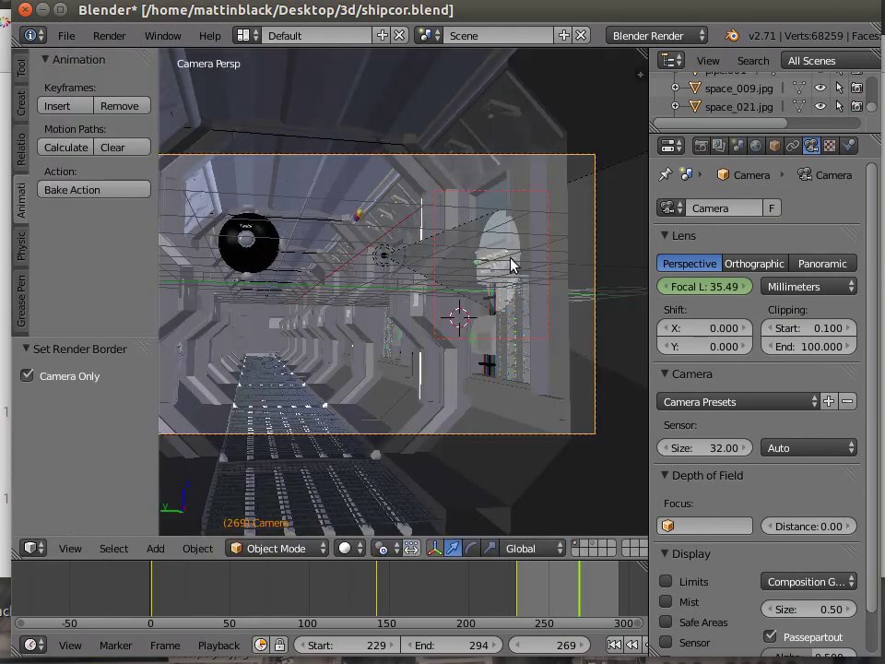
pyautogui.rightClick(458, 313)
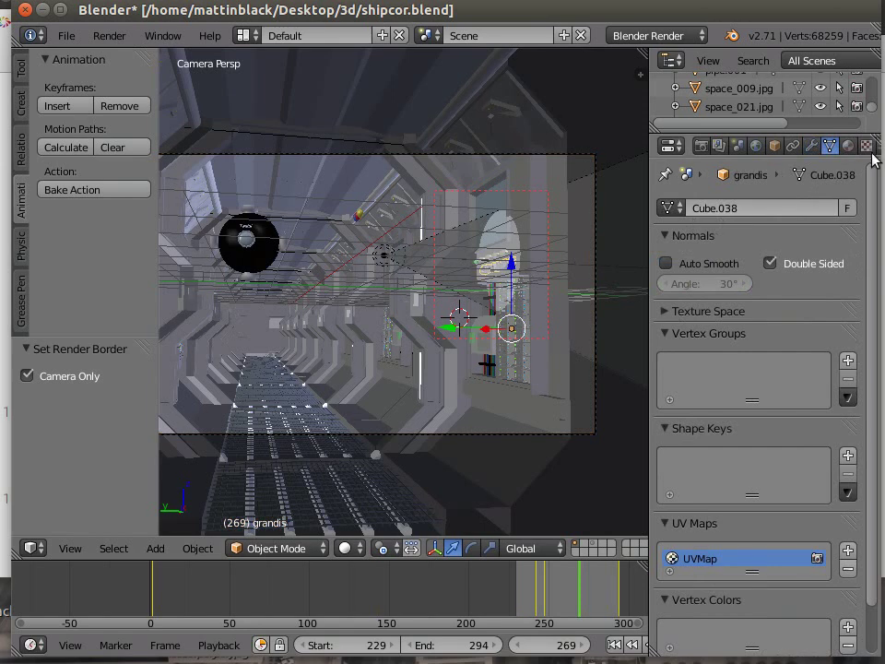
# Set the lettering's CHROME material to specular intensity 1.000, diffuse intensity 0.697 and mirror reflectivity 0.789.
pyautogui.click(849, 147)
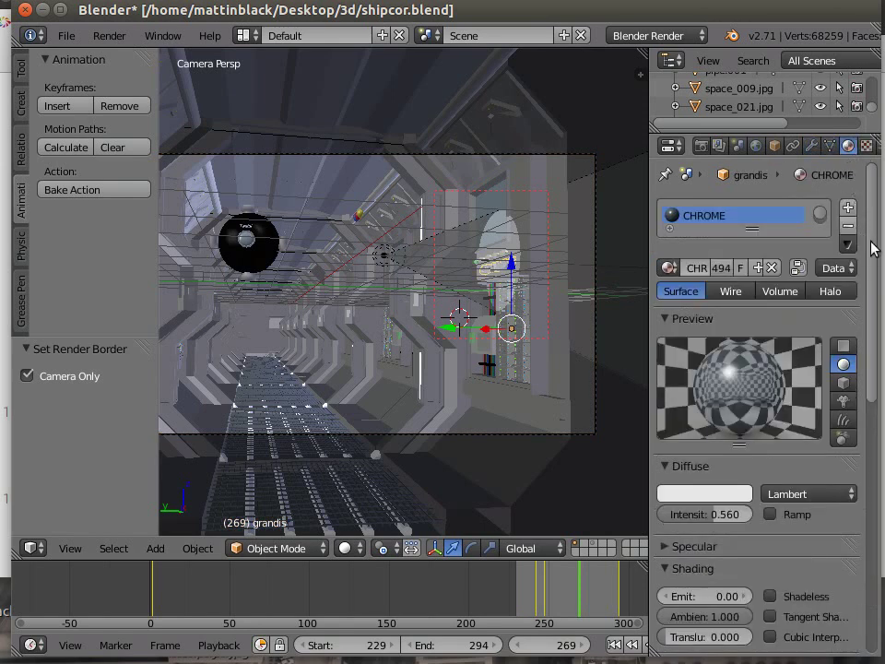
pyautogui.scroll(-4, 874, 249)
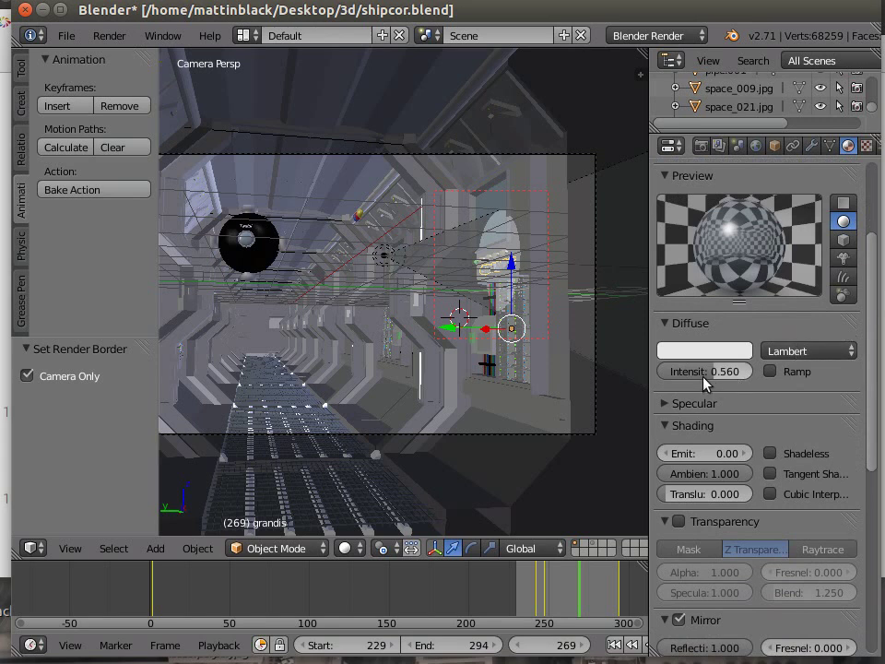
pyautogui.click(672, 403)
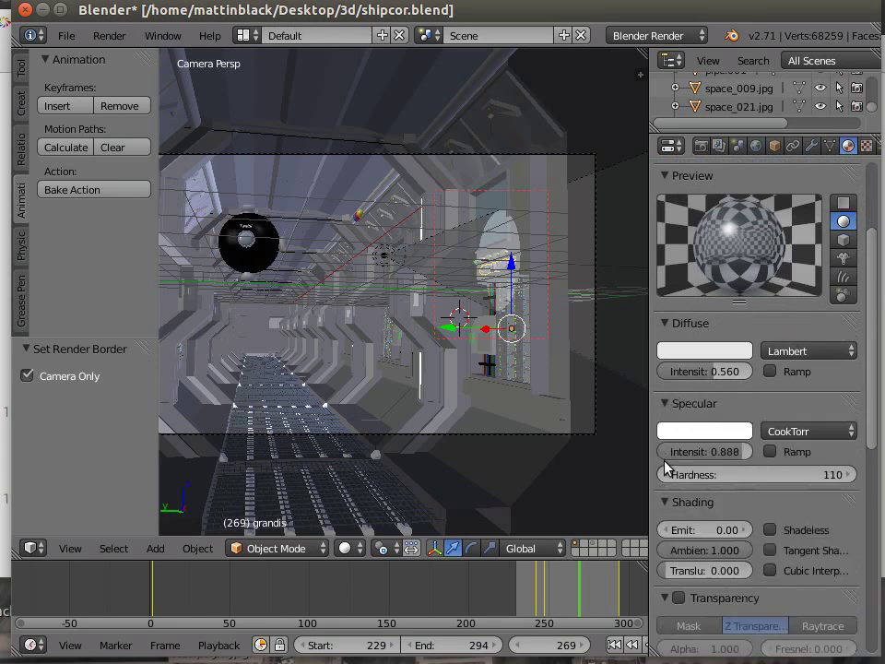
pyautogui.moveTo(737, 453)
pyautogui.mouseDown()
pyautogui.moveTo(775, 453)
pyautogui.moveTo(736, 444)
pyautogui.mouseUp()
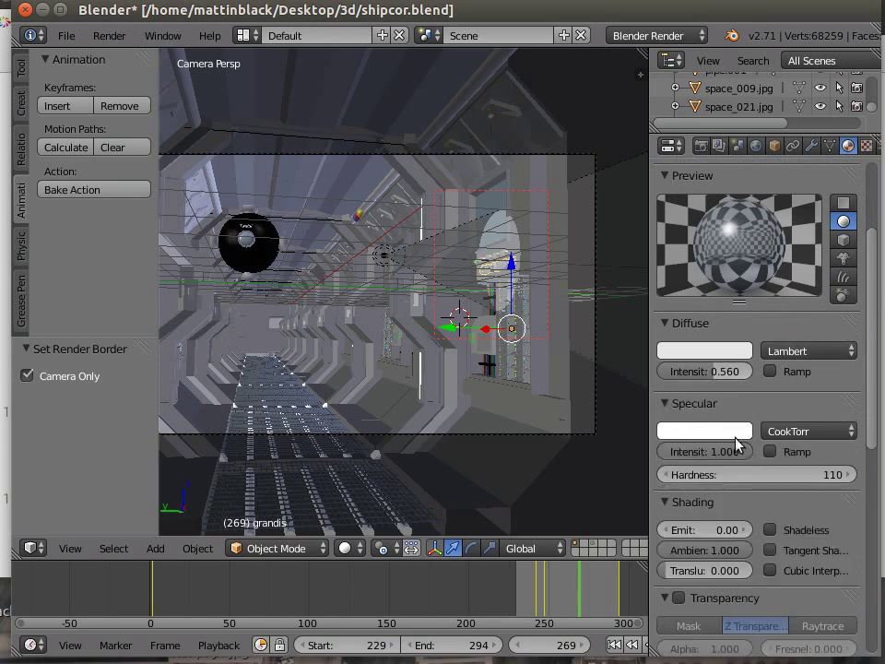
pyautogui.moveTo(713, 372); pyautogui.dragTo(725, 371)
pyautogui.click(724, 371)
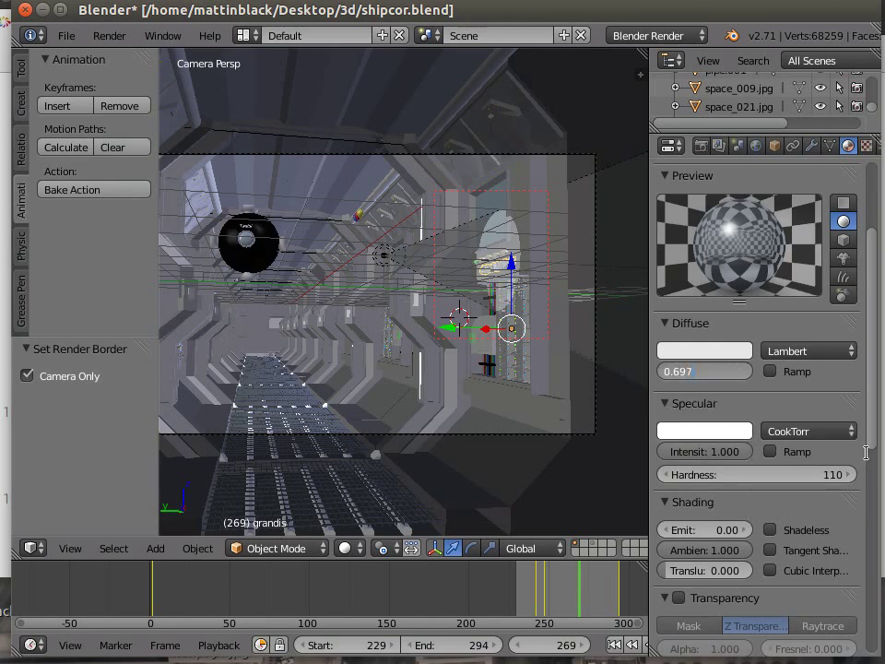
pyautogui.moveTo(874, 439); pyautogui.dragTo(883, 645)
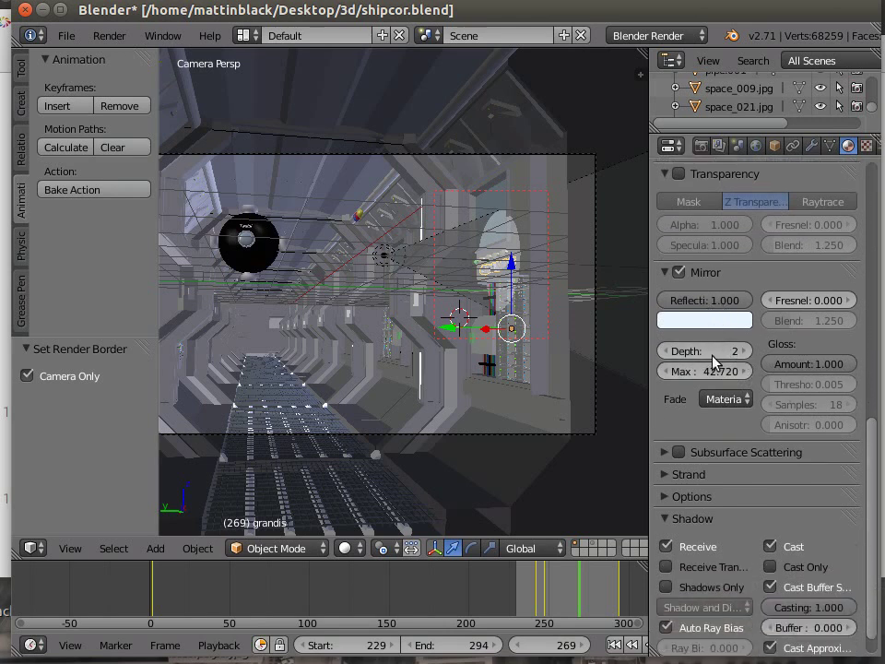
pyautogui.moveTo(728, 302); pyautogui.dragTo(668, 302)
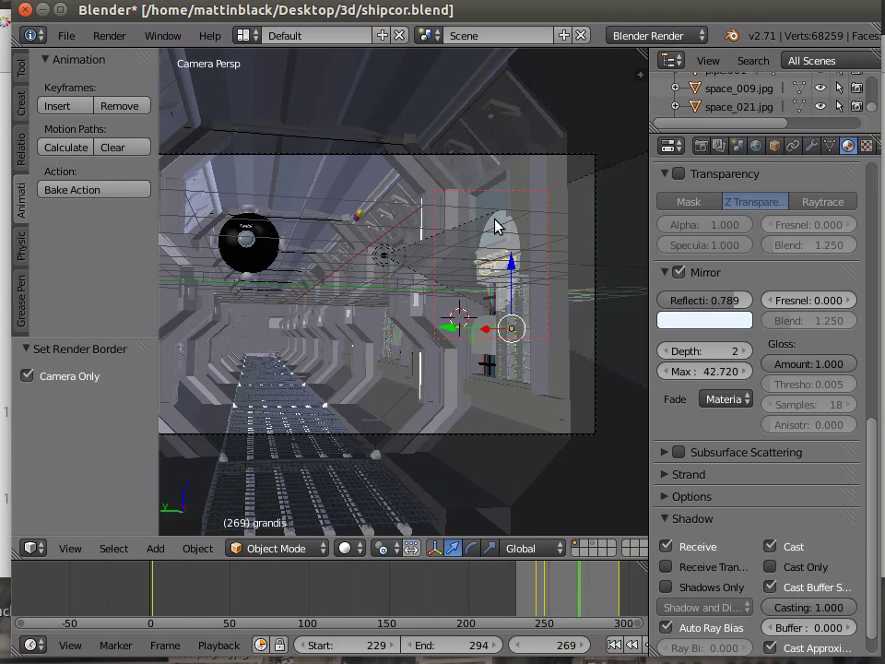
# Set a tighter render border around the screen and grandis lettering on the side wall and render frame 269.
pyautogui.hotkey('ctrl', 'b')
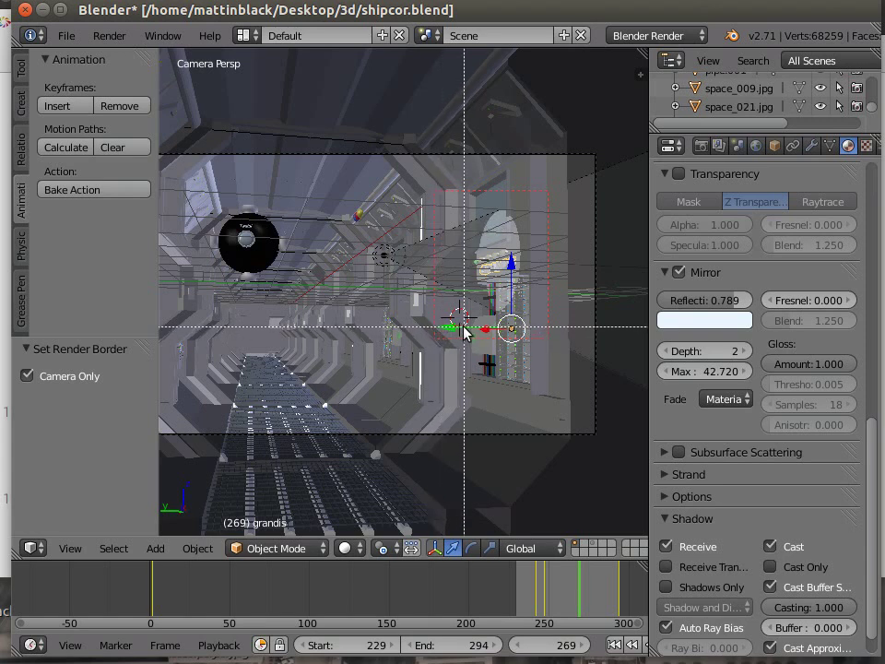
pyautogui.moveTo(464, 332); pyautogui.dragTo(538, 203)
pyautogui.hotkey('ctrl', 'b')
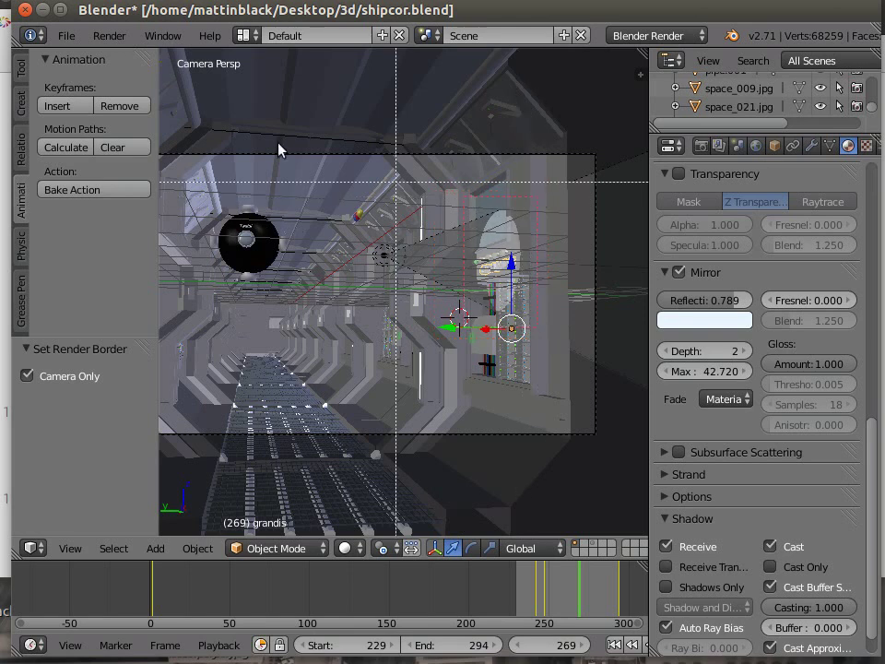
pyautogui.click(108, 35)
pyautogui.click(131, 65)
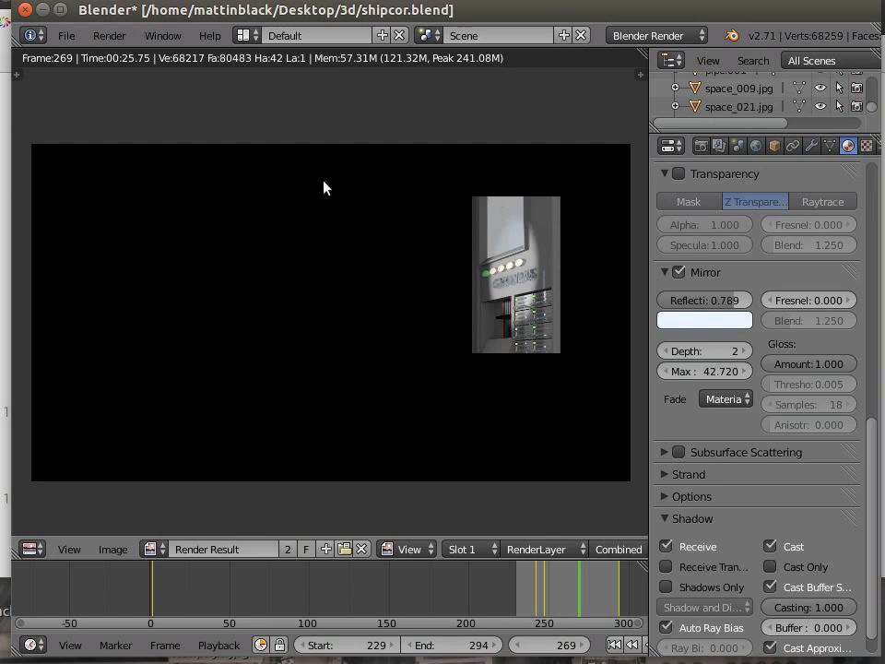
# Back in the 3D view, raise the Spot lamp about 2.586 units along Z and rotate it about 39.7° around X.
pyautogui.click(109, 35)
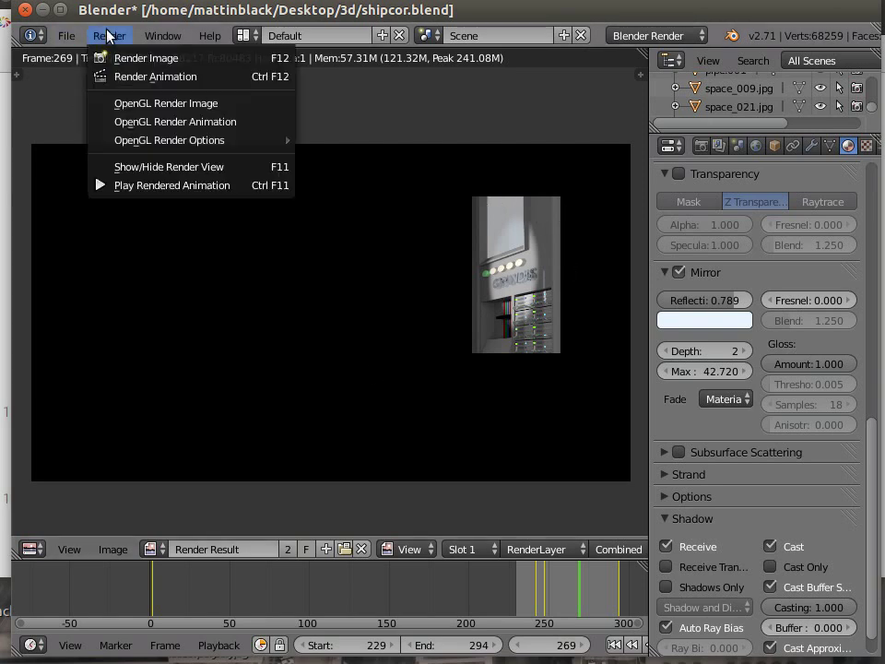
pyautogui.click(171, 167)
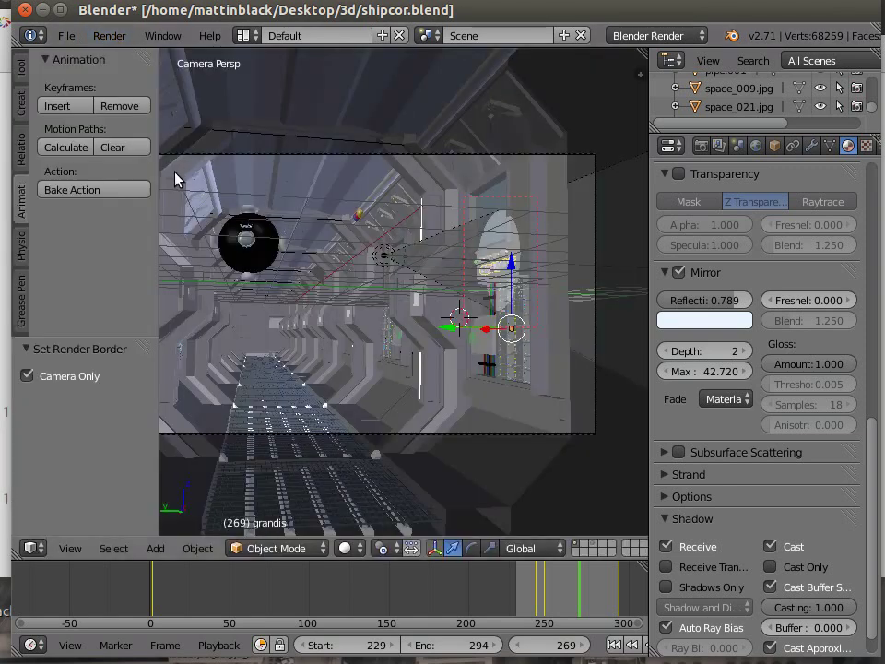
pyautogui.rightClick(384, 257)
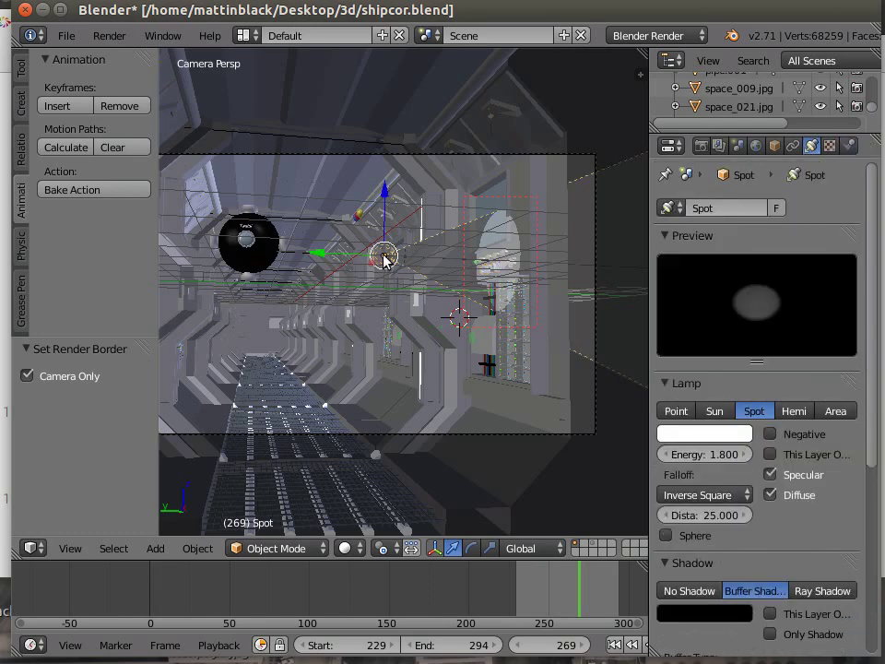
pyautogui.moveTo(387, 190); pyautogui.dragTo(430, 83)
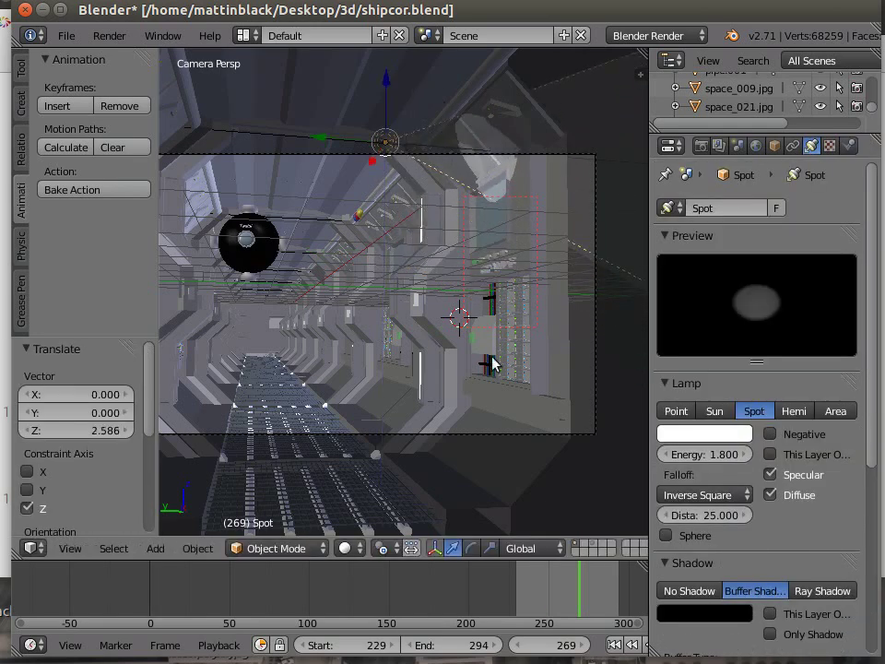
pyautogui.click(474, 553)
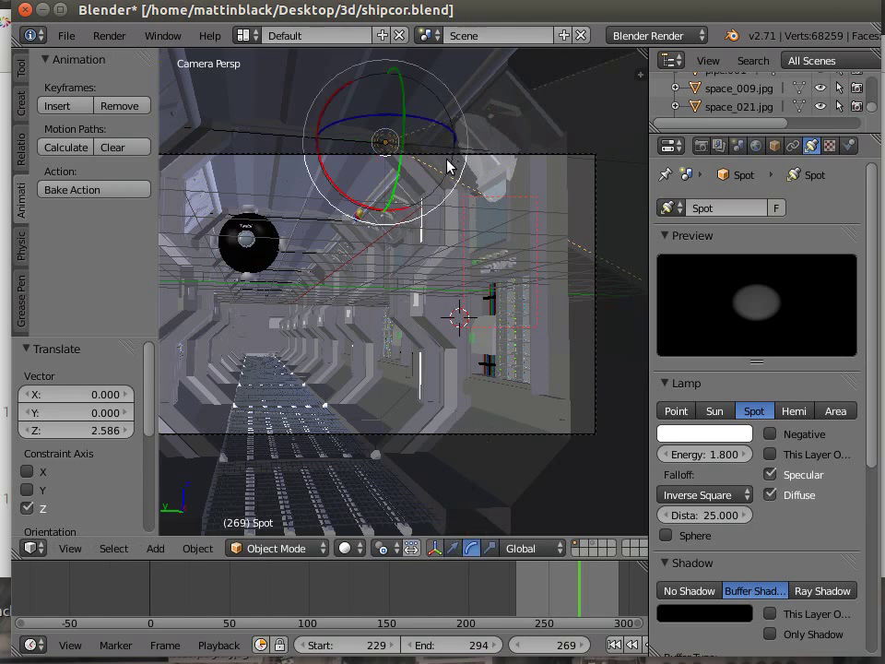
pyautogui.moveTo(351, 203); pyautogui.dragTo(318, 169)
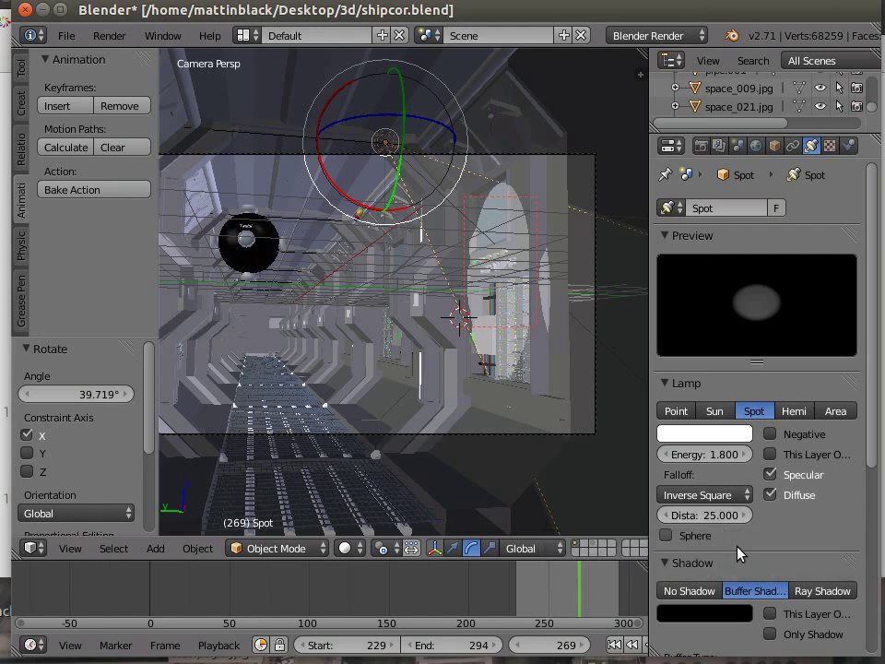
# Set the Spot lamp's cone size to 51° and its blend to 0.855.
pyautogui.scroll(-3, 784, 562)
pyautogui.scroll(2, 782, 573)
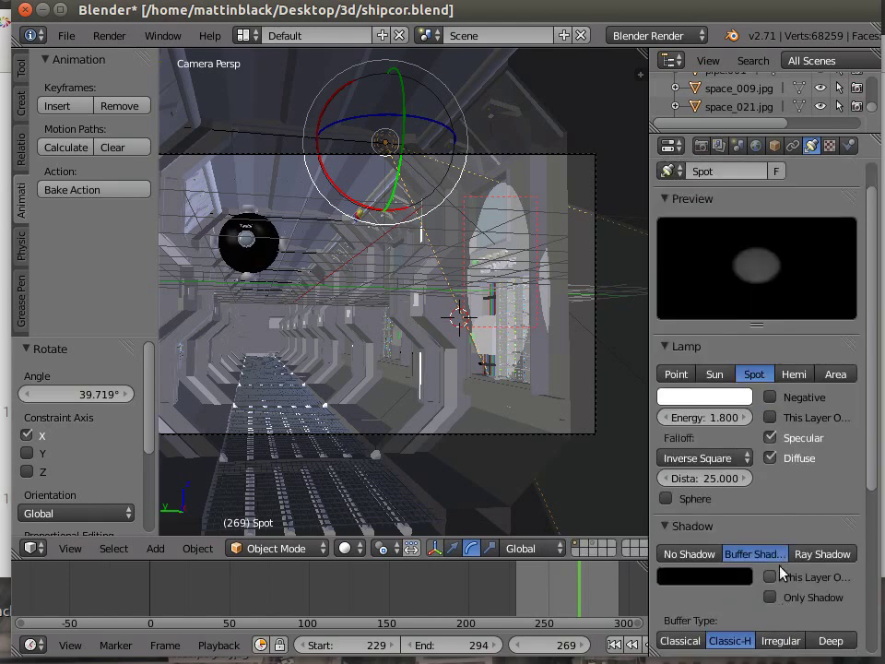
pyautogui.scroll(-3, 780, 572)
pyautogui.scroll(-3, 747, 572)
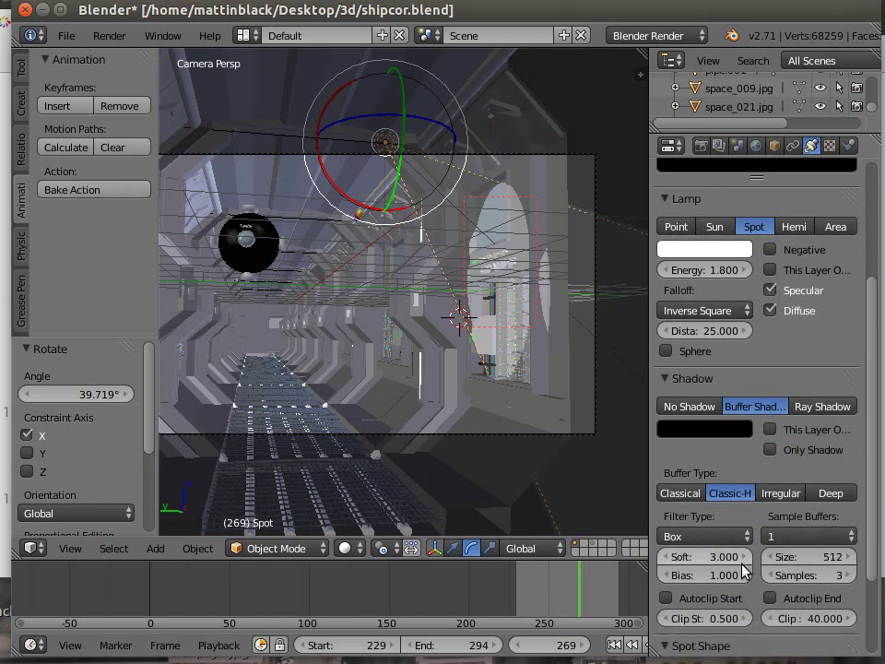
pyautogui.scroll(-1, 743, 574)
pyautogui.click(665, 558)
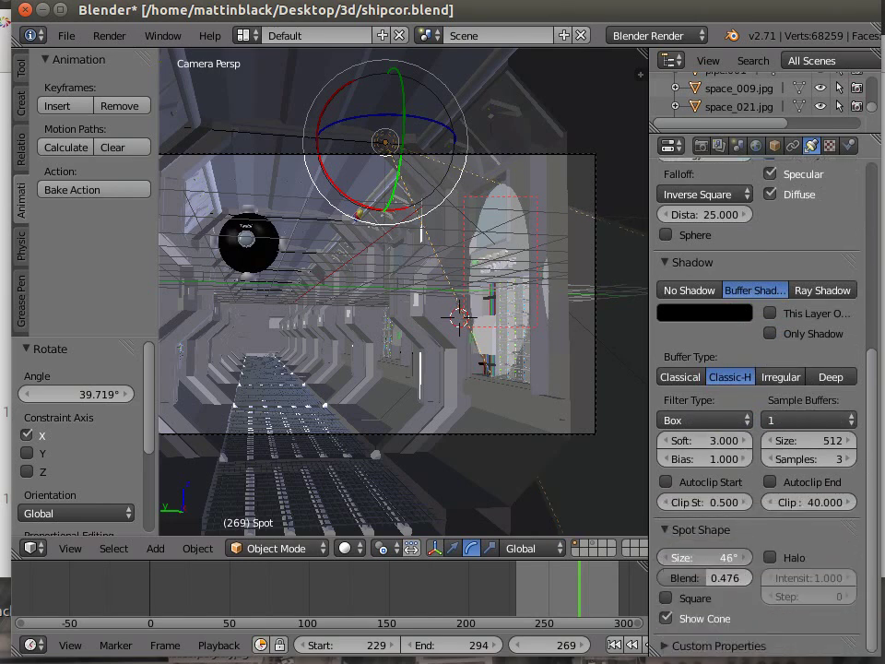
pyautogui.click(665, 557)
pyautogui.click(665, 557)
pyautogui.click(665, 558)
pyautogui.click(665, 558)
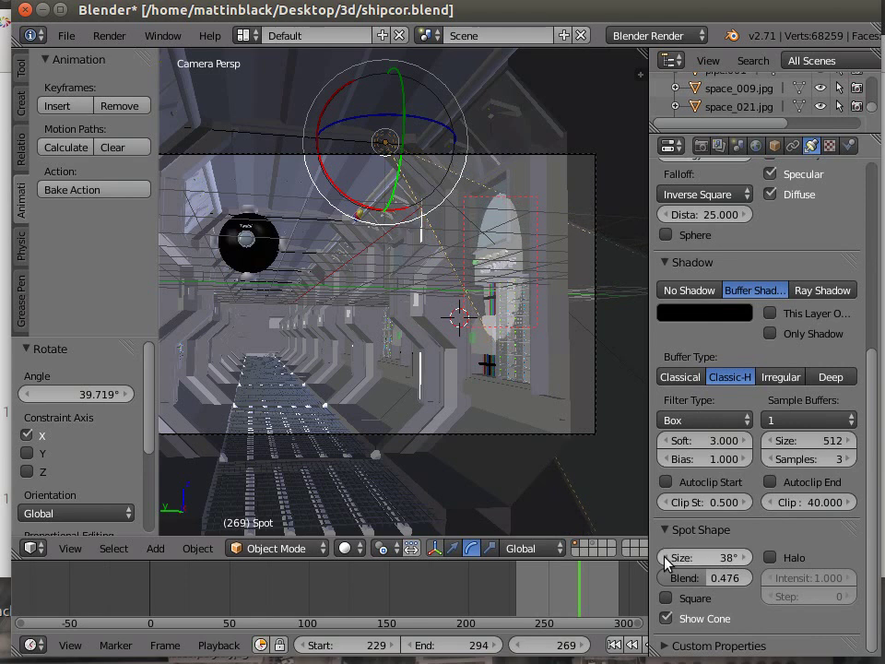
pyautogui.click(746, 558)
pyautogui.click(746, 558)
pyautogui.click(746, 557)
pyautogui.click(746, 558)
pyautogui.click(746, 558)
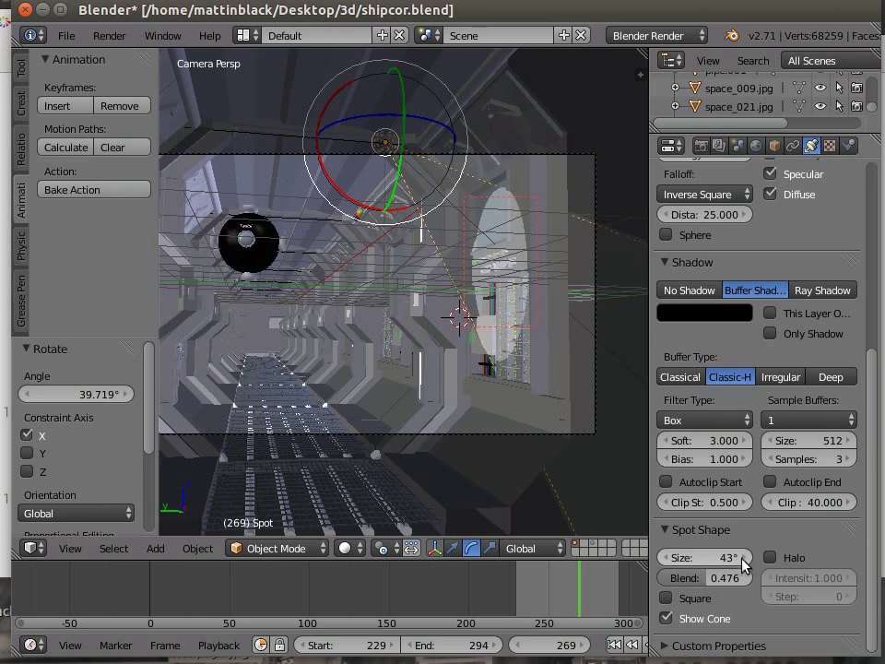
pyautogui.click(746, 558)
pyautogui.click(746, 558)
pyautogui.click(745, 558)
pyautogui.click(746, 558)
pyautogui.click(746, 558)
pyautogui.click(746, 558)
pyautogui.click(746, 558)
pyautogui.click(745, 558)
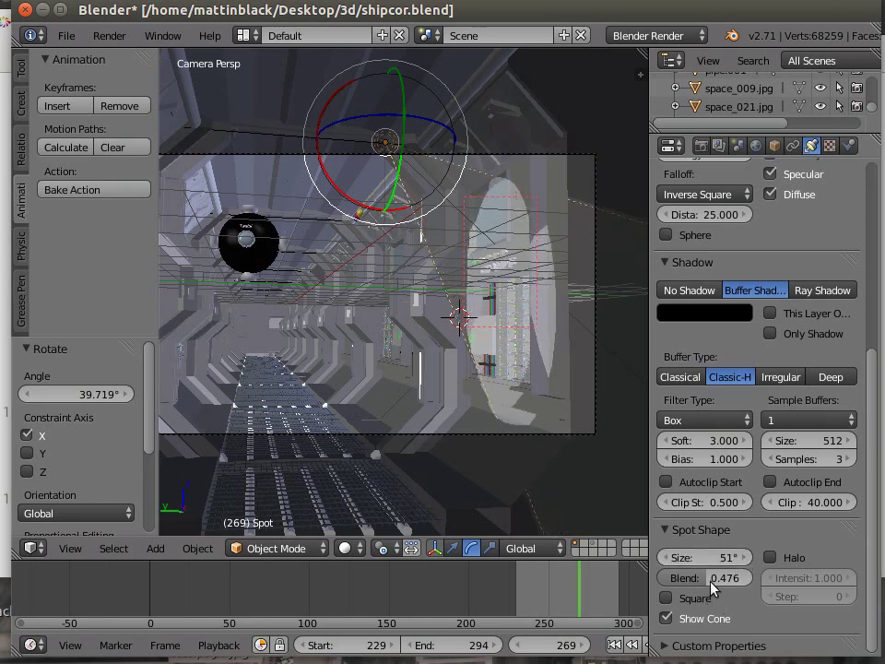
pyautogui.moveTo(702, 577); pyautogui.dragTo(738, 577)
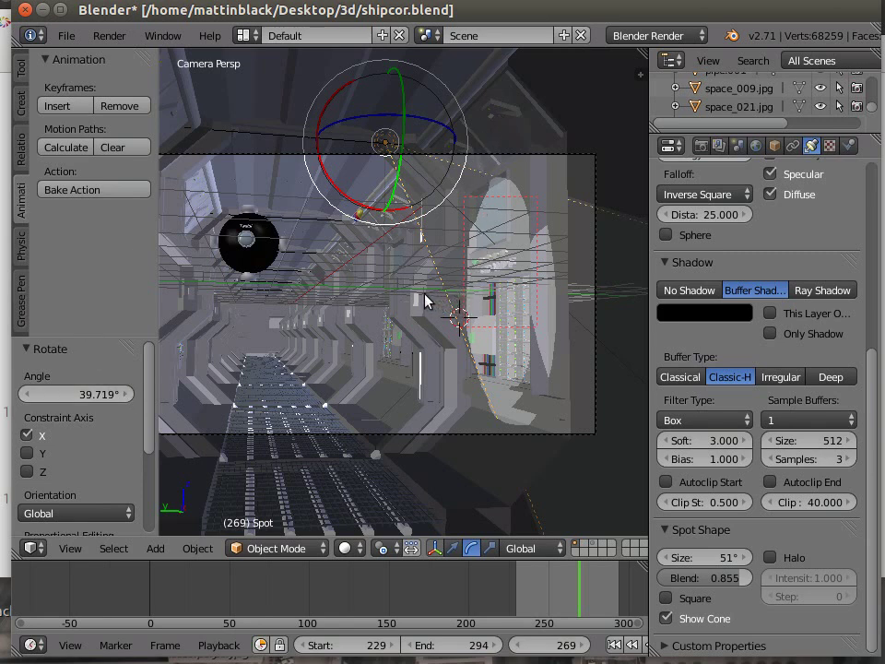
# Set a taller render border around the whole lit wall panel, from the screen to below the server racks, and render frame 269.
pyautogui.press('b')
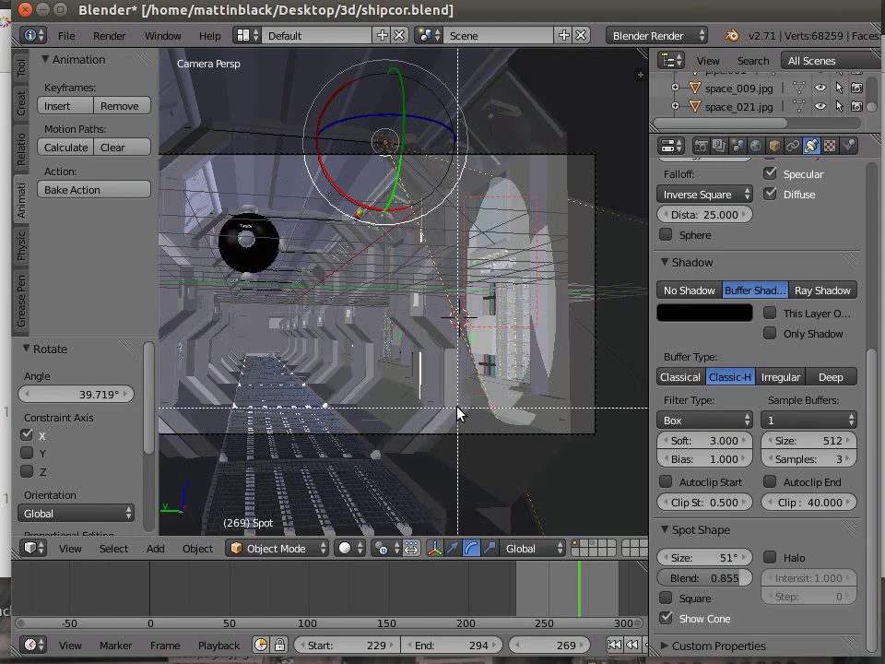
pyautogui.moveTo(457, 407); pyautogui.dragTo(555, 199)
pyautogui.hotkey('ctrl', 'b')
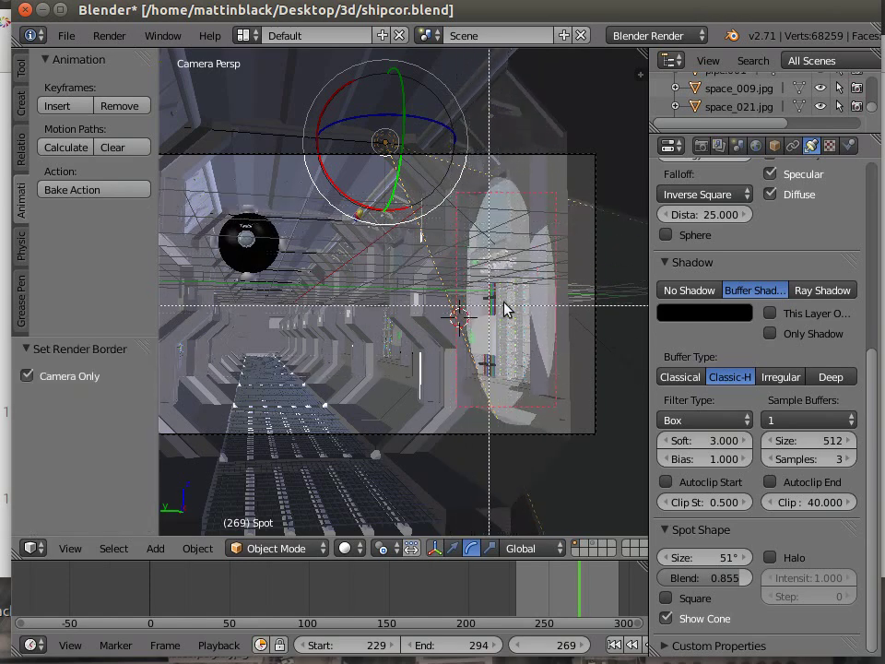
pyautogui.click(96, 38)
pyautogui.click(96, 37)
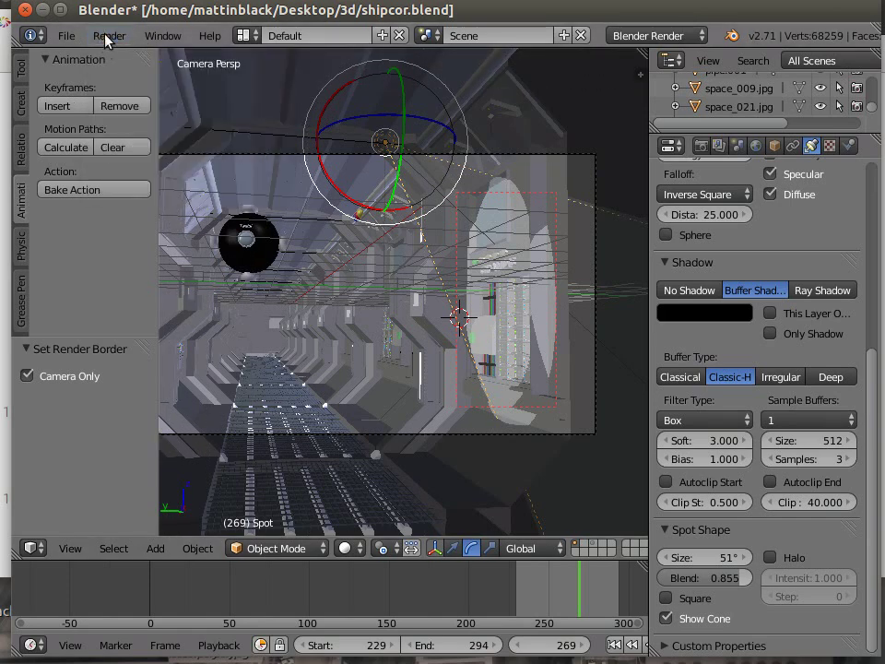
pyautogui.click(106, 35)
pyautogui.click(99, 57)
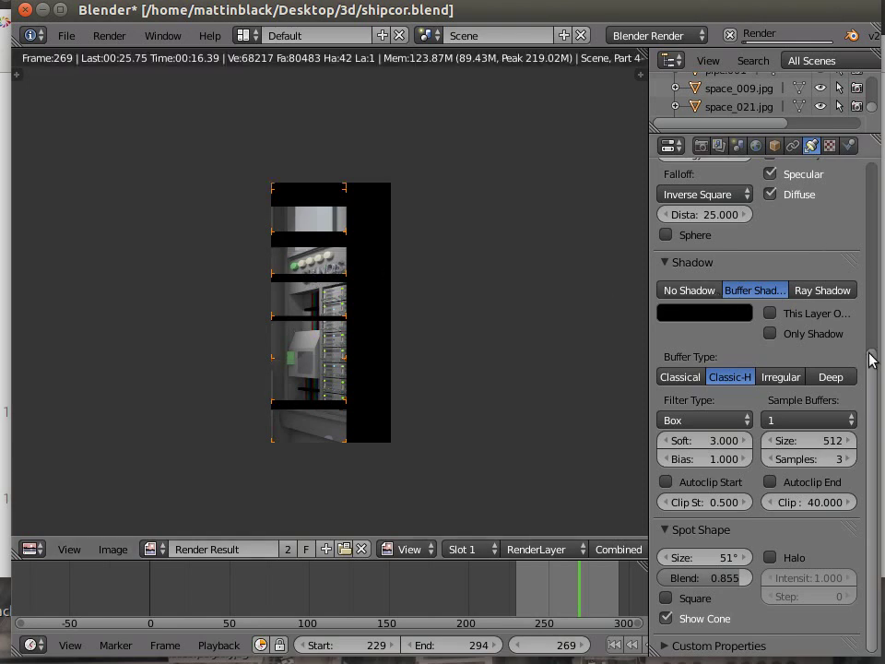
# Raise the Spot lamp's energy to 3 and then to 4.
pyautogui.scroll(7, 867, 284)
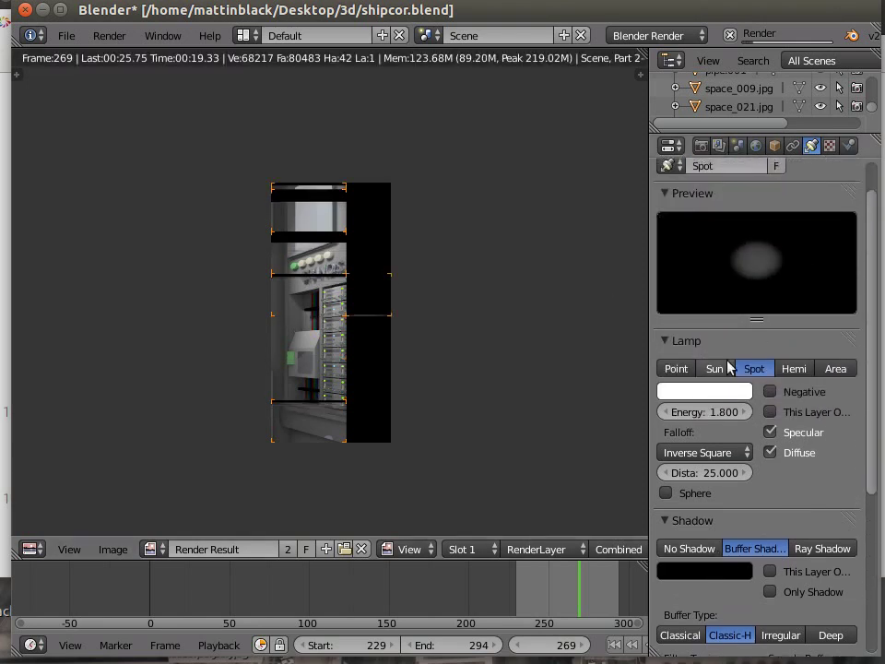
pyautogui.click(690, 412)
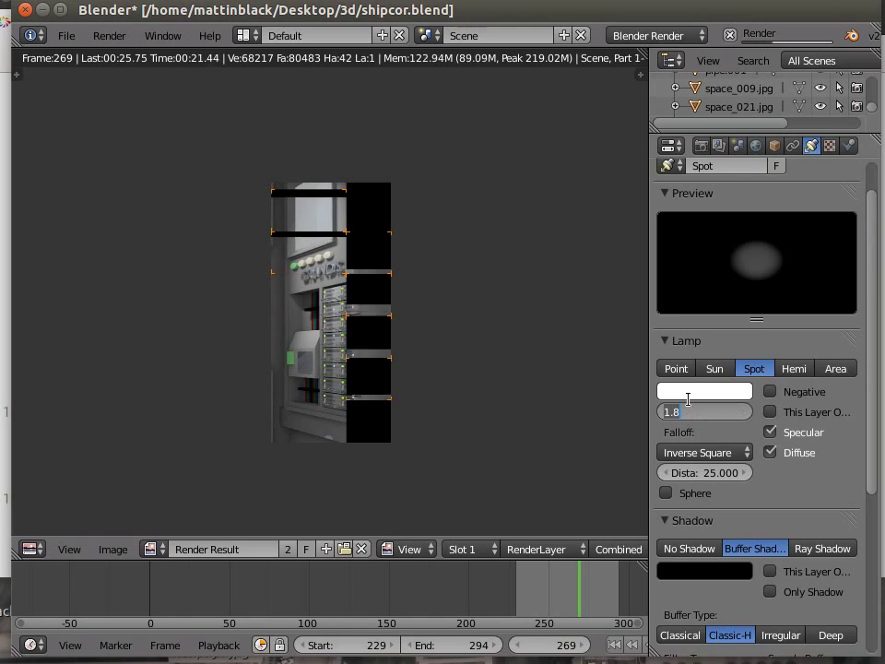
pyautogui.write('3')
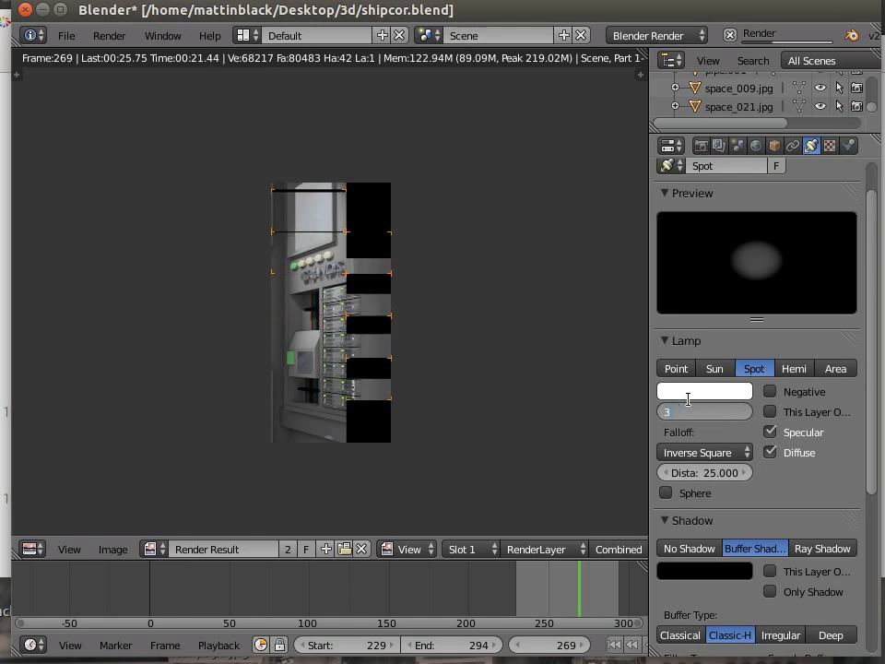
pyautogui.press('Return')
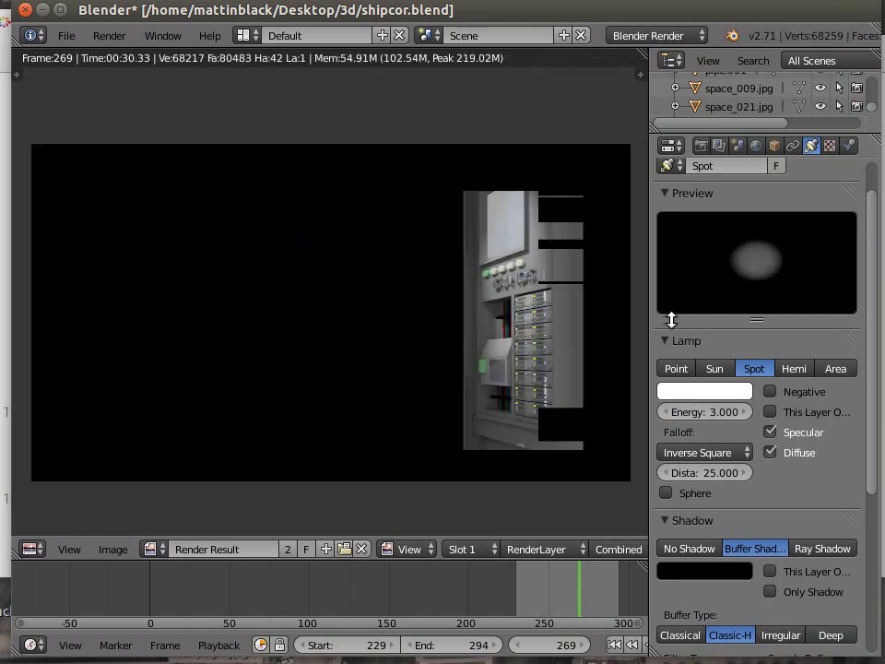
pyautogui.click(699, 411)
pyautogui.write('4')
pyautogui.press('Return')
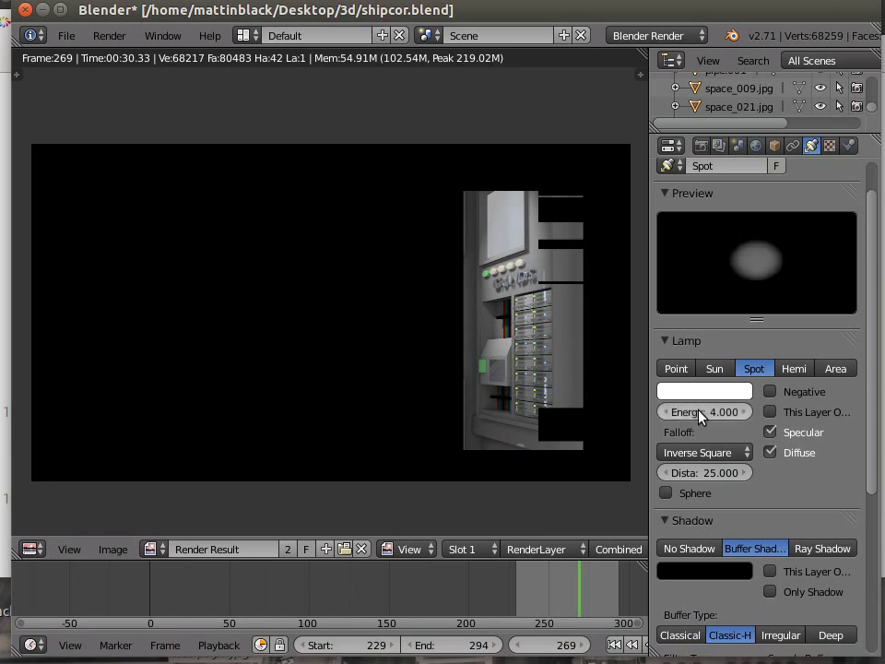
# Render the bordered wall area of frame 269 again with the Spot lamp at energy 4.
pyautogui.click(112, 37)
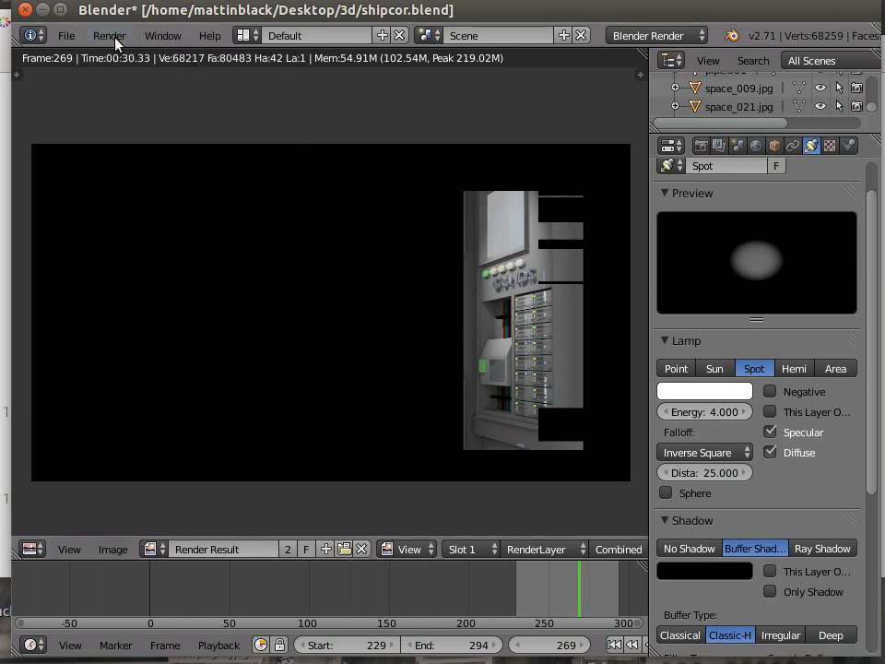
pyautogui.click(109, 36)
pyautogui.click(114, 57)
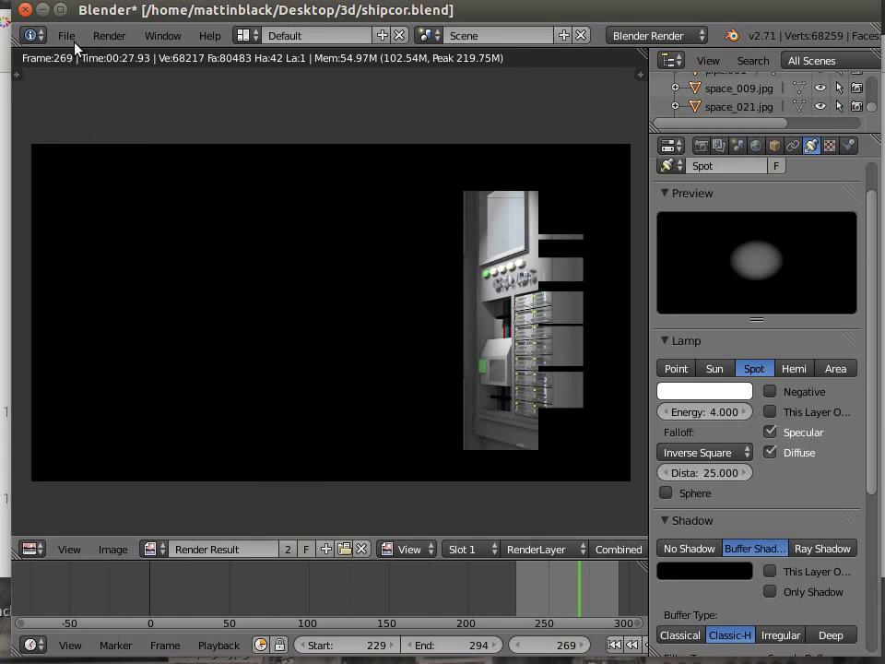
pyautogui.click(69, 38)
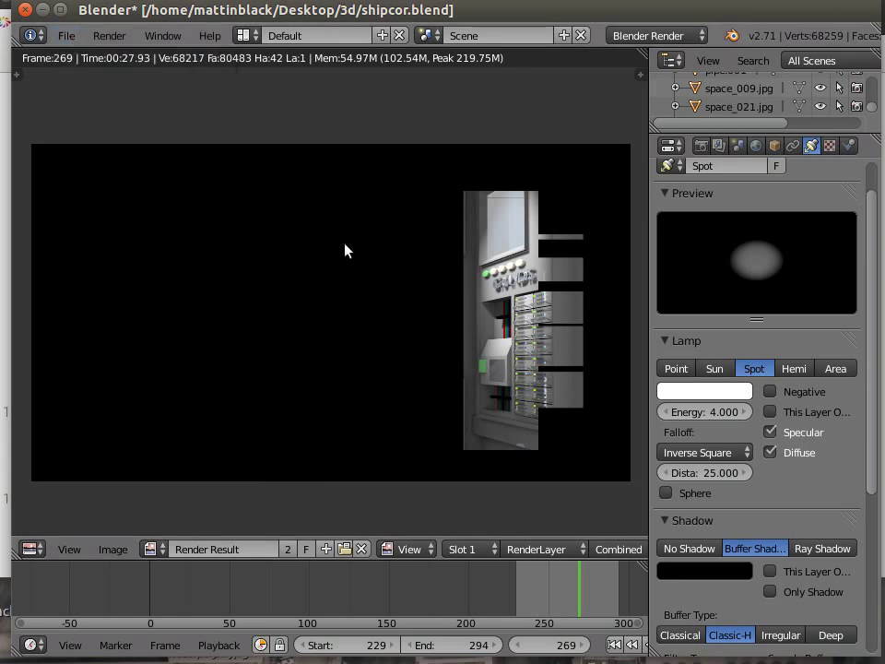
# Return from the render result to the 3D view and clear the render border by drawing it outside the camera frame.
pyautogui.click(104, 36)
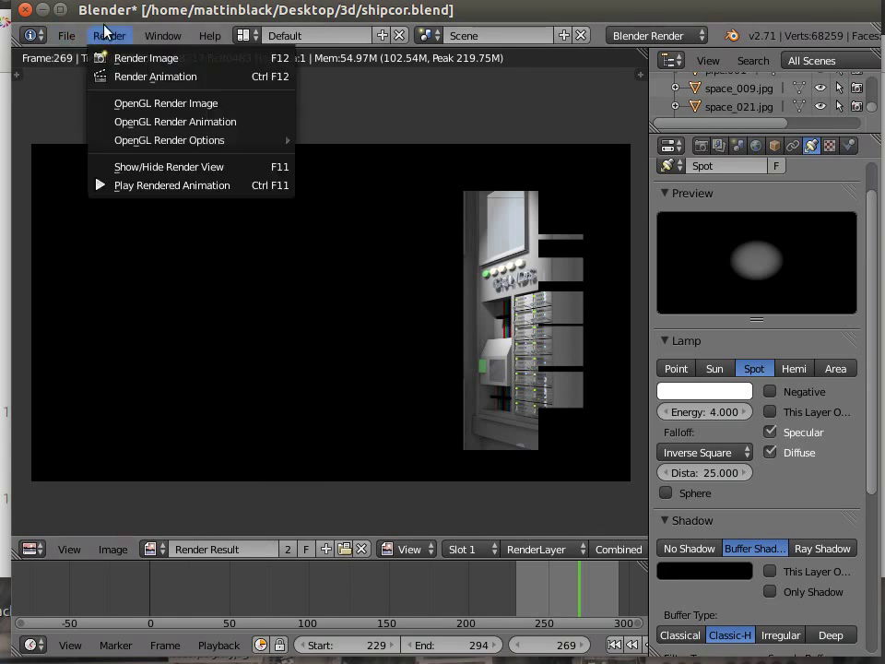
pyautogui.click(162, 167)
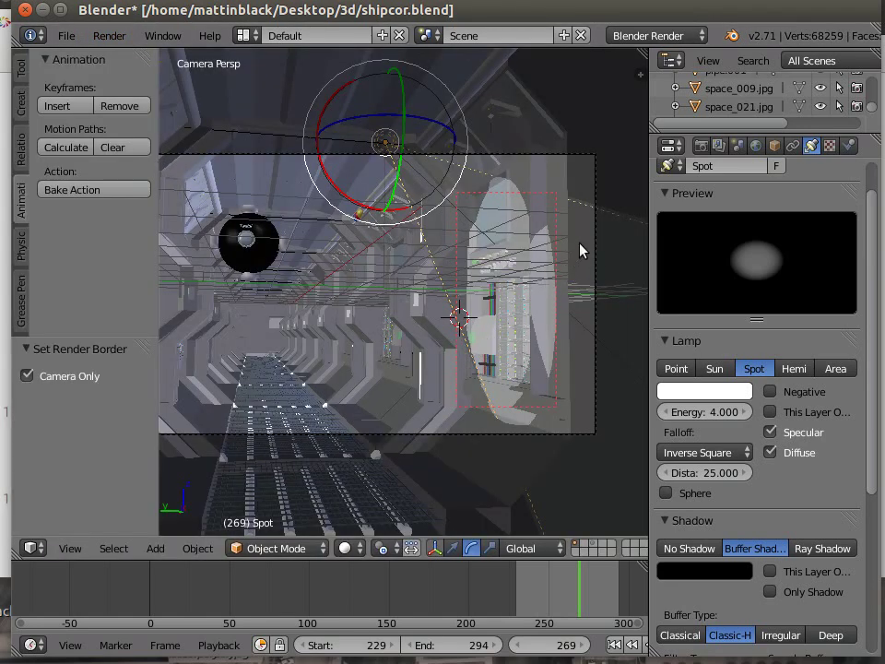
pyautogui.hotkey('shift', 'b')
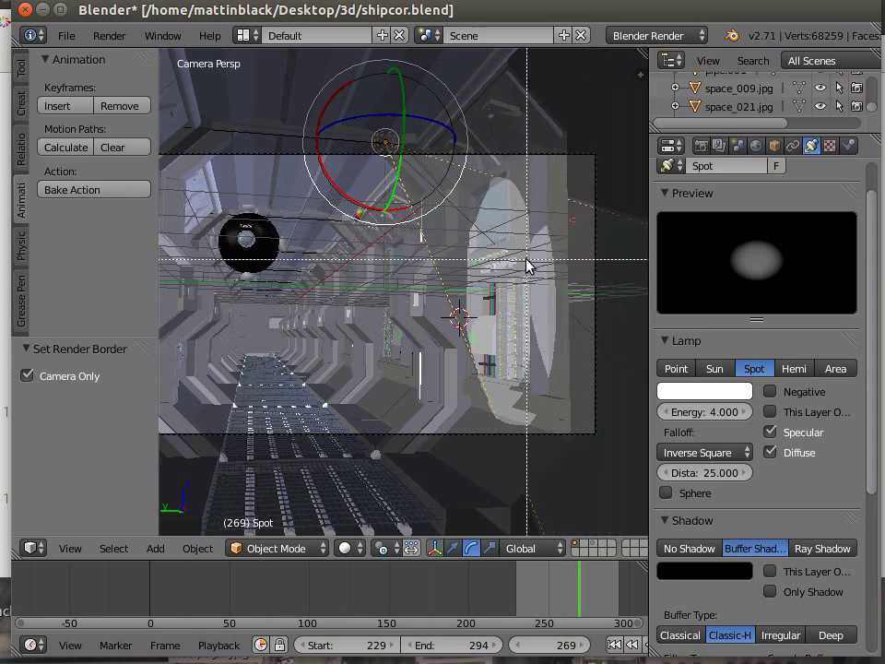
pyautogui.moveTo(604, 249); pyautogui.dragTo(654, 222)
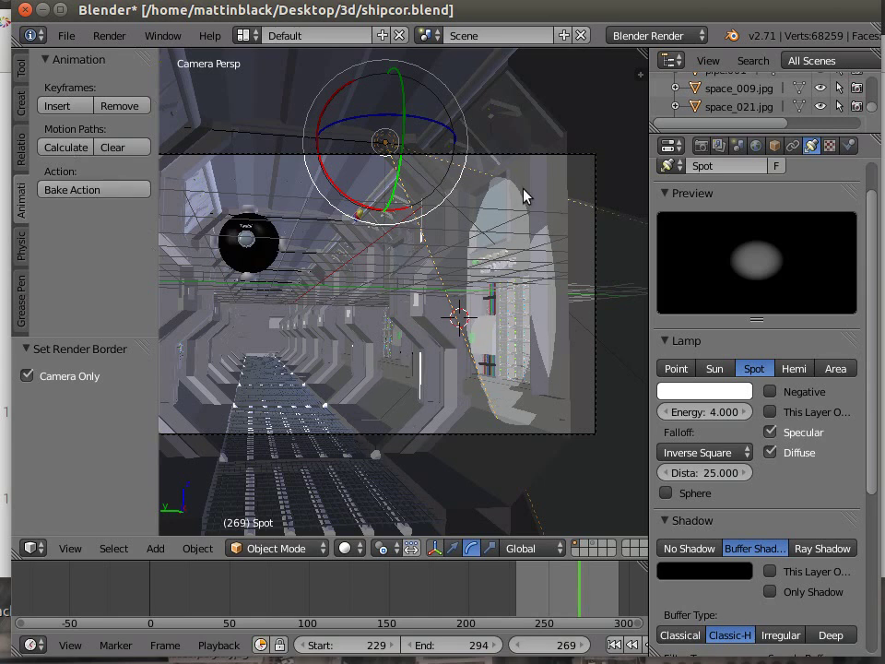
# Show the scene's render settings and collapse the Performance section to bring up the output settings.
pyautogui.click(701, 145)
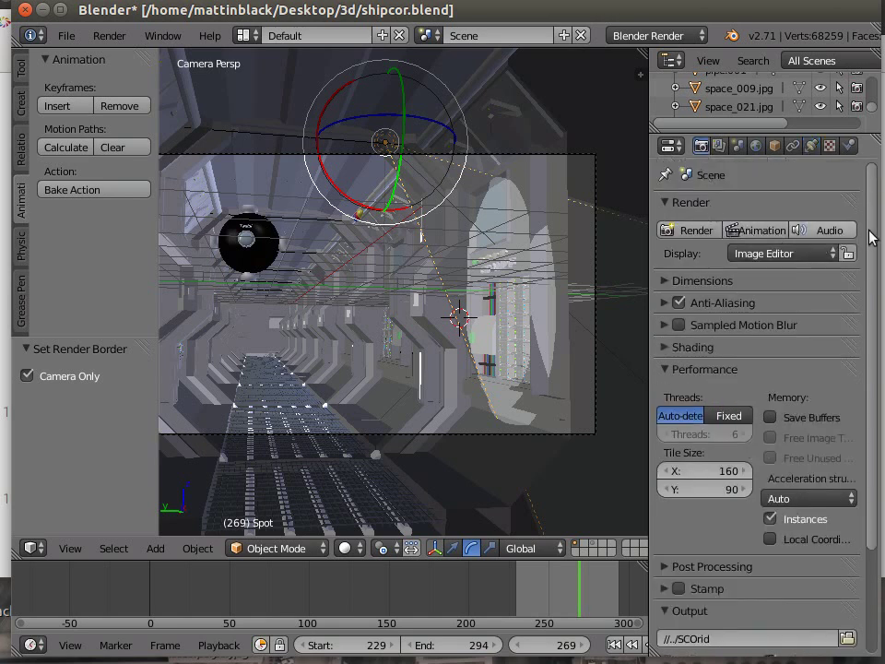
pyautogui.moveTo(874, 242); pyautogui.dragTo(876, 179)
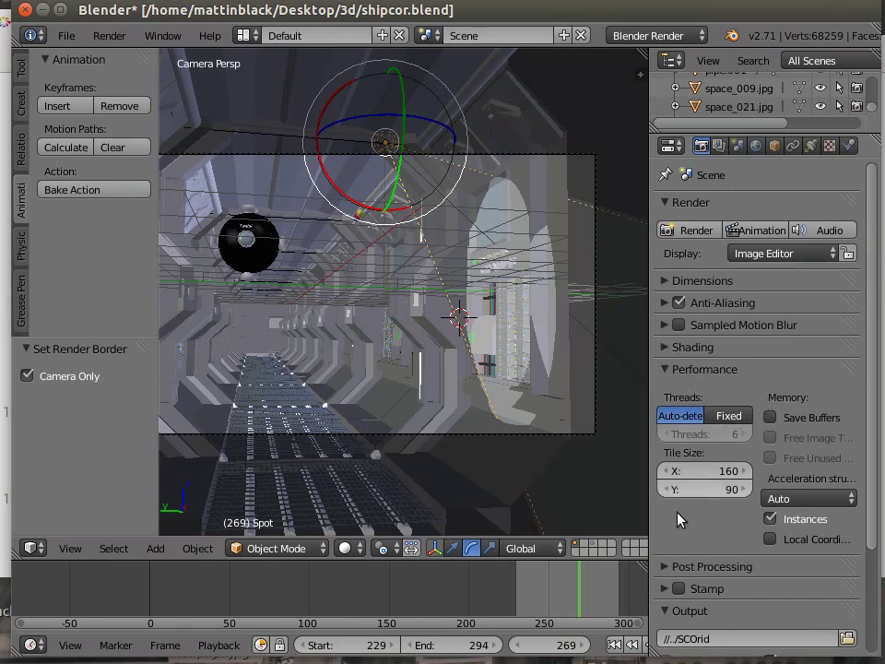
pyautogui.click(668, 372)
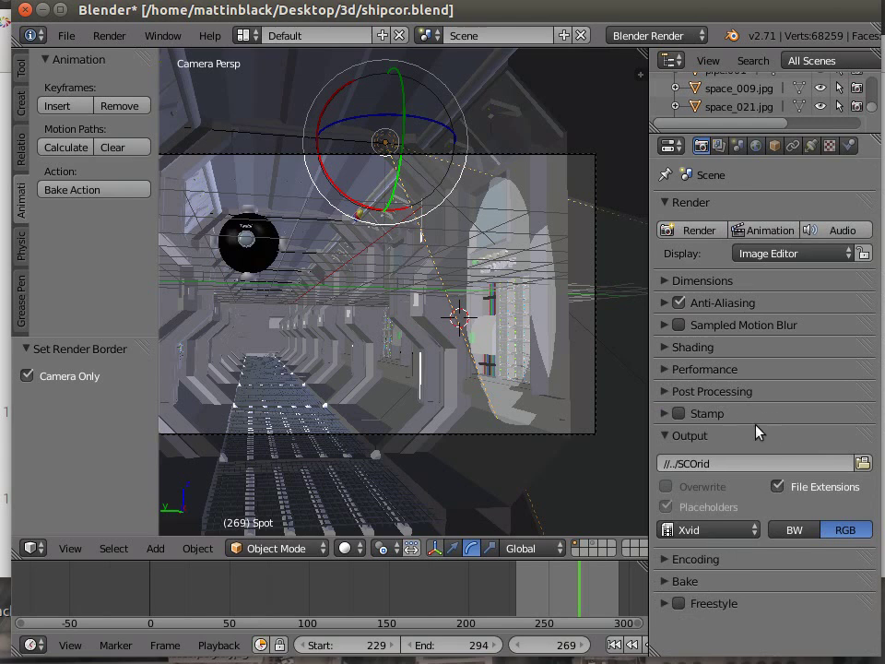
# Set the render tile size to 64 by 64 in the performance settings.
pyautogui.click(672, 371)
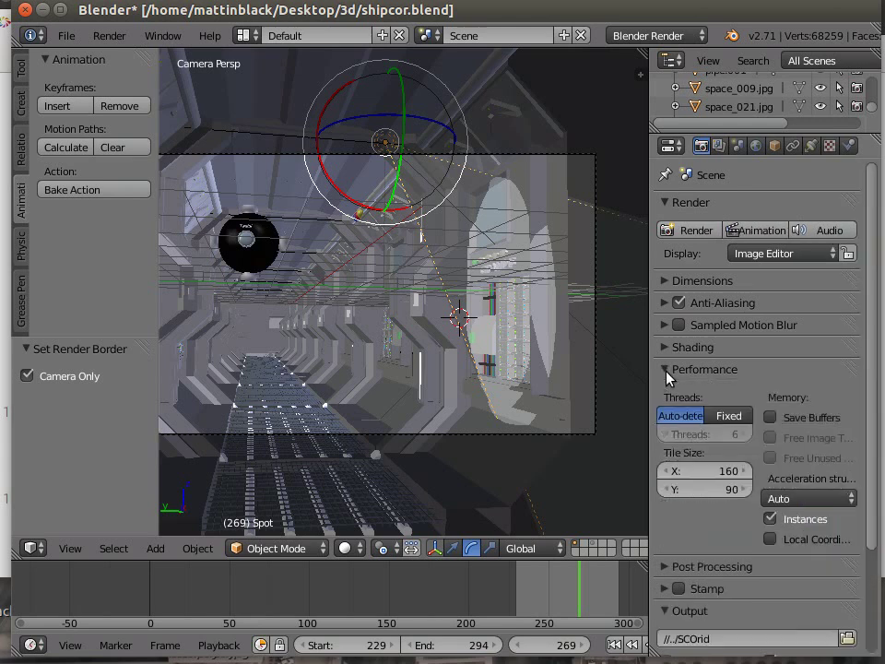
pyautogui.click(710, 477)
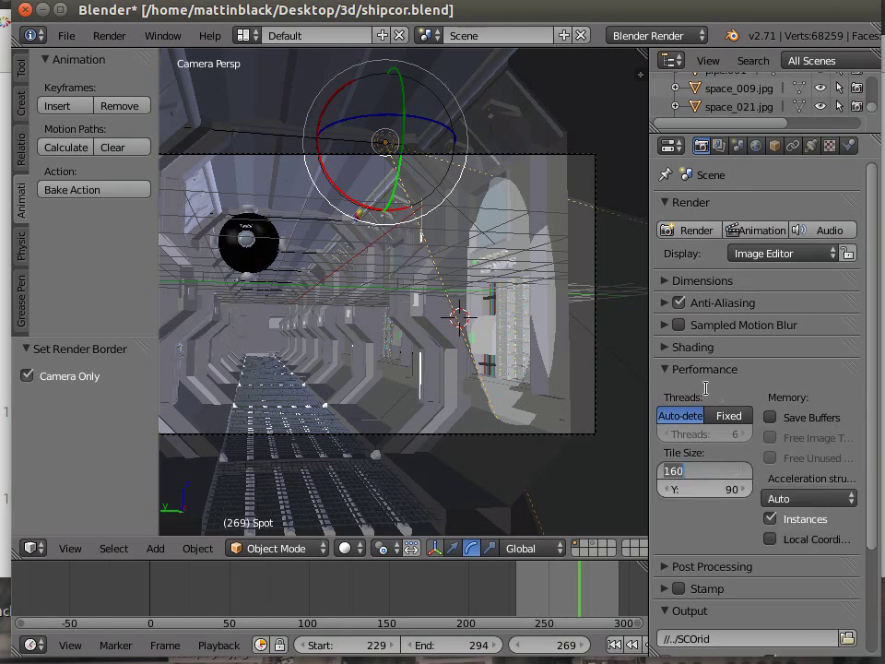
pyautogui.write('64')
pyautogui.press('Return')
pyautogui.click(708, 489)
pyautogui.write('64')
pyautogui.press('Return')
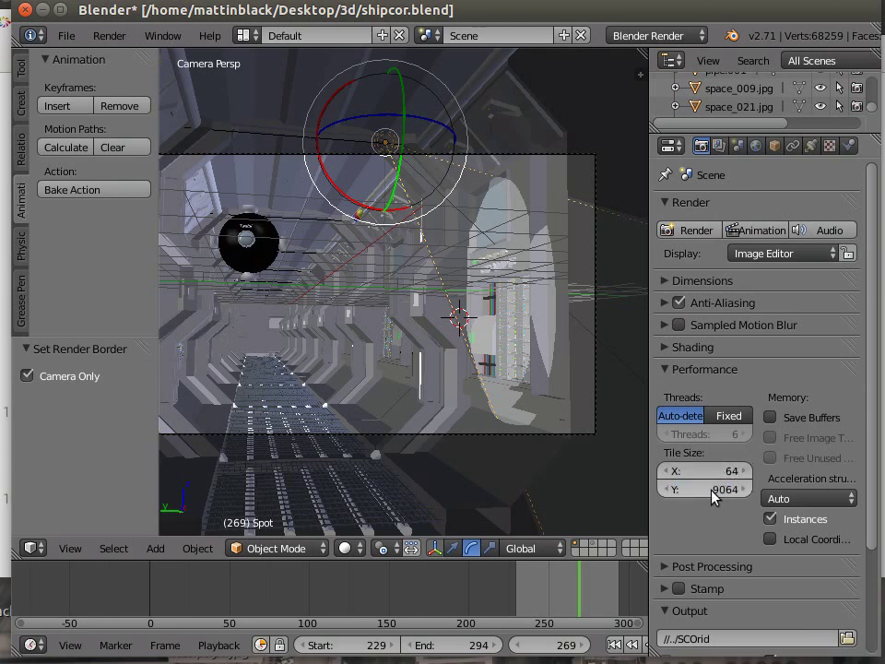
pyautogui.click(710, 490)
pyautogui.write('64')
pyautogui.press('Return')
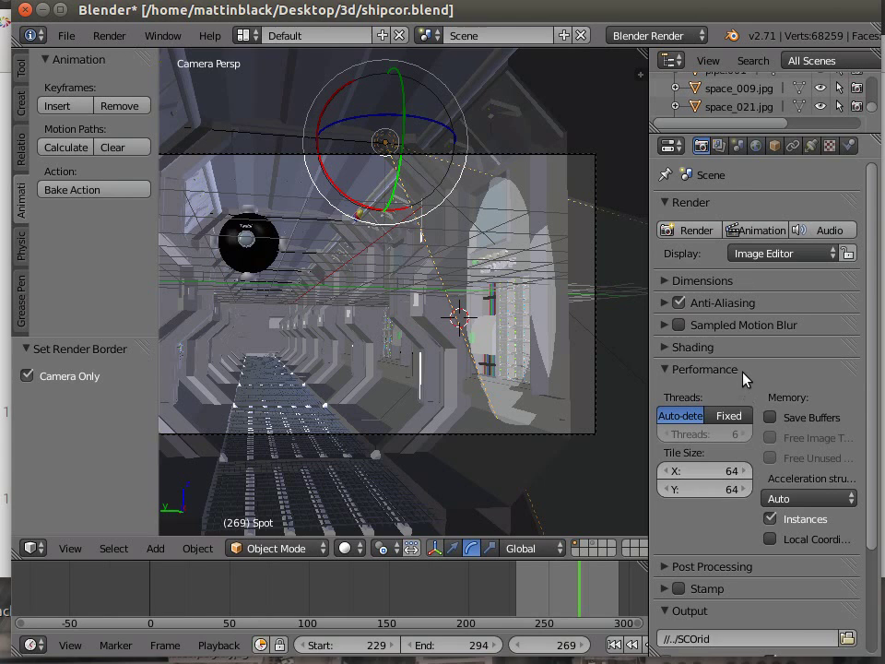
pyautogui.click(666, 369)
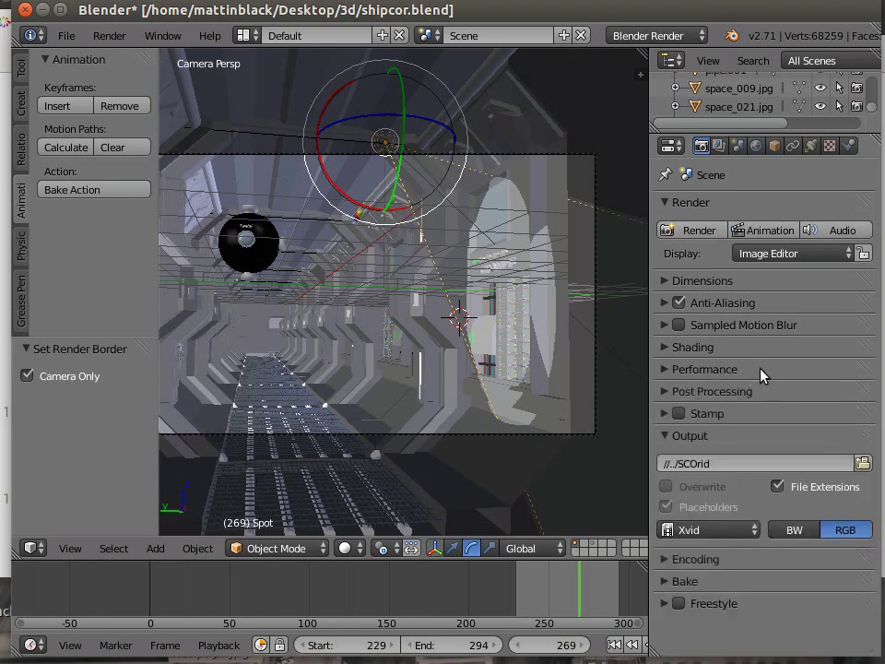
# Keep the Desktop folder as the render output location and change the output path to //../Tut.
pyautogui.click(717, 468)
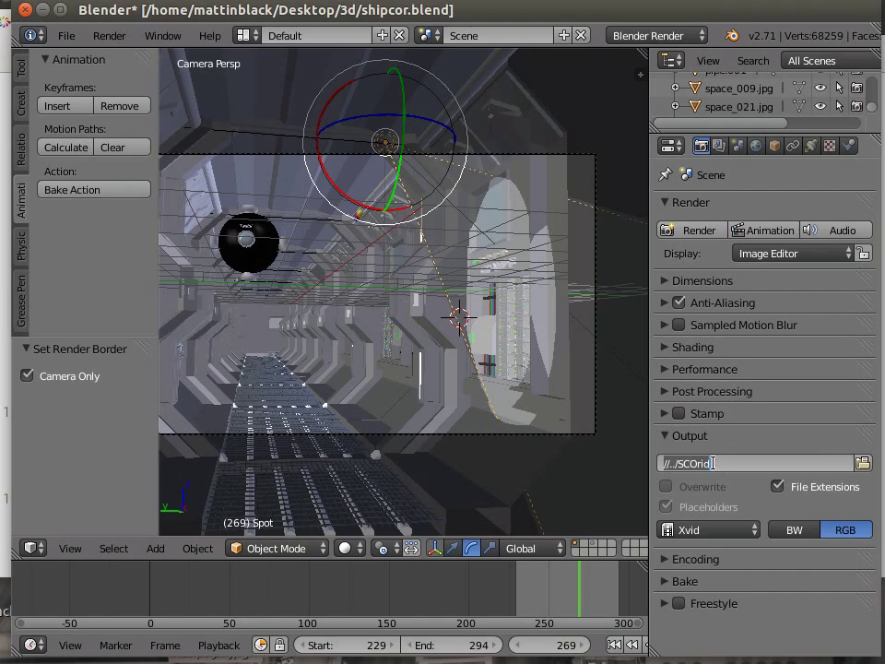
pyautogui.click(862, 465)
pyautogui.click(862, 465)
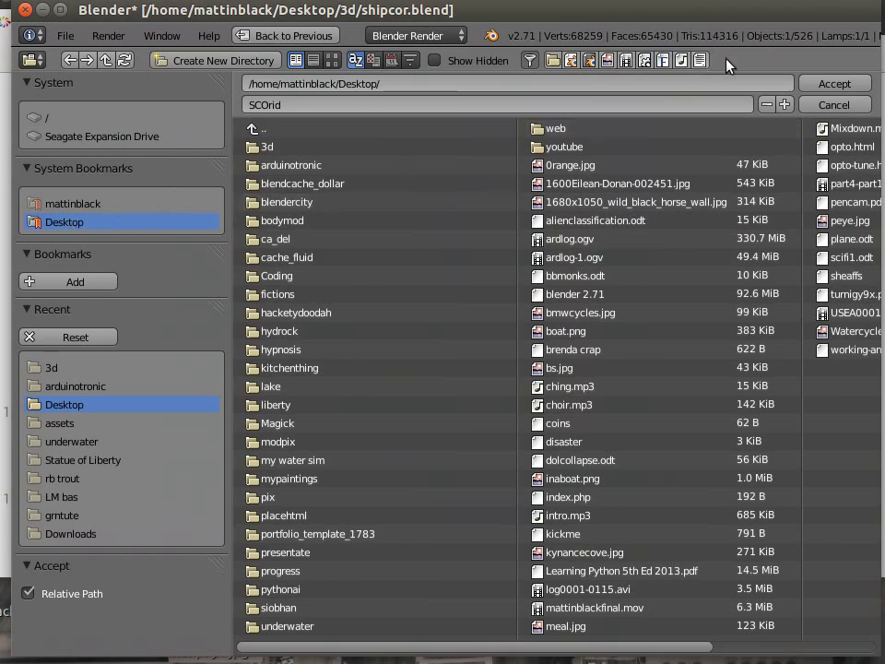
pyautogui.click(831, 85)
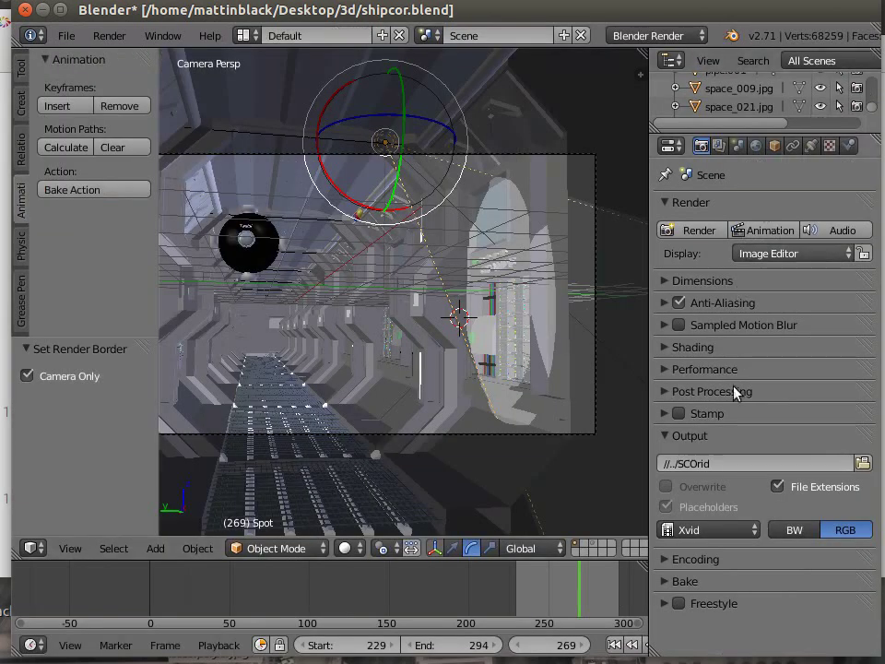
pyautogui.click(713, 462)
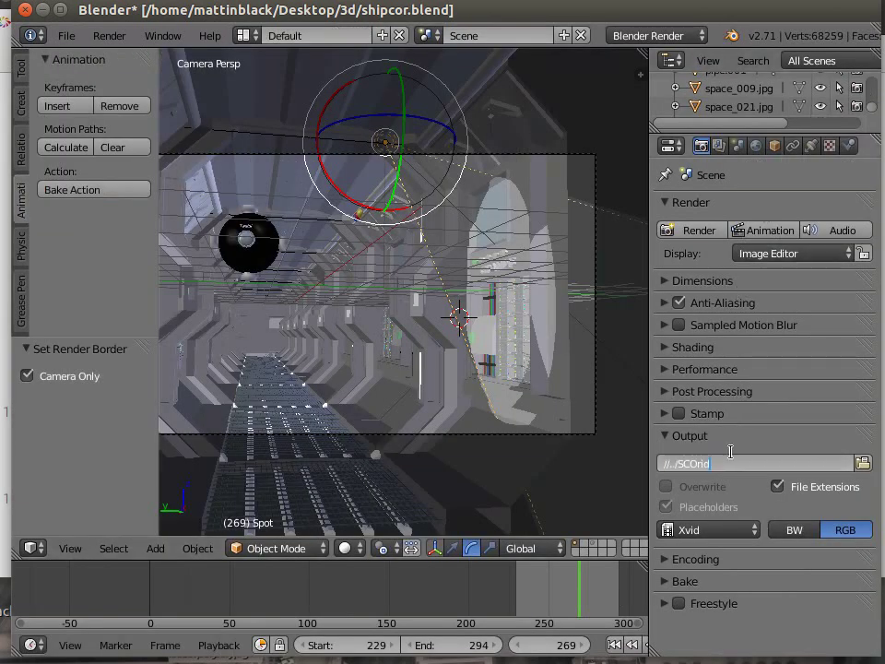
pyautogui.write('//../S')
pyautogui.press('BackSpace')
pyautogui.write('Tut')
# Change the output file format to PNG with a color depth of 16.
pyautogui.click(729, 527)
pyautogui.click(729, 529)
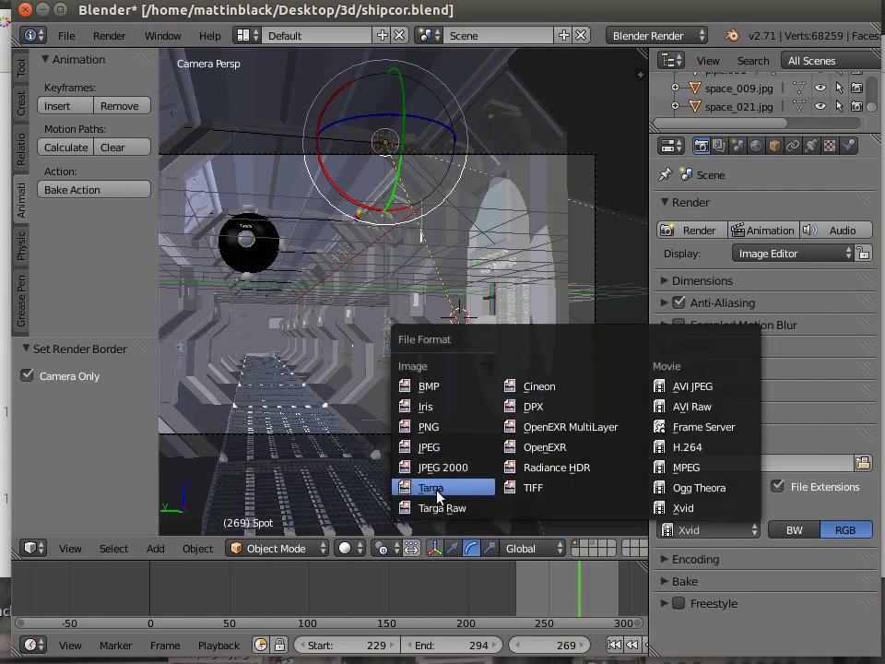
pyautogui.click(437, 430)
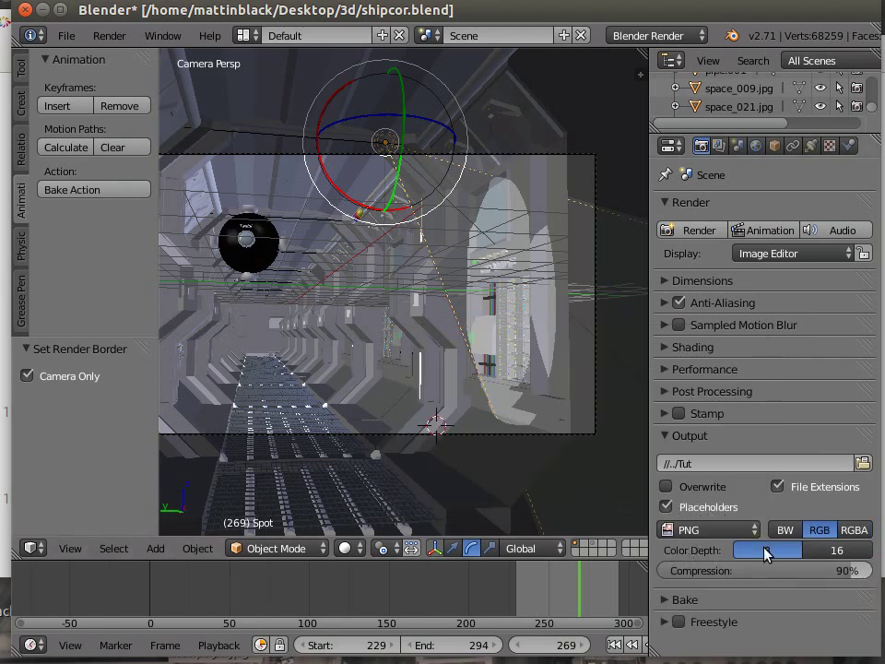
pyautogui.click(829, 553)
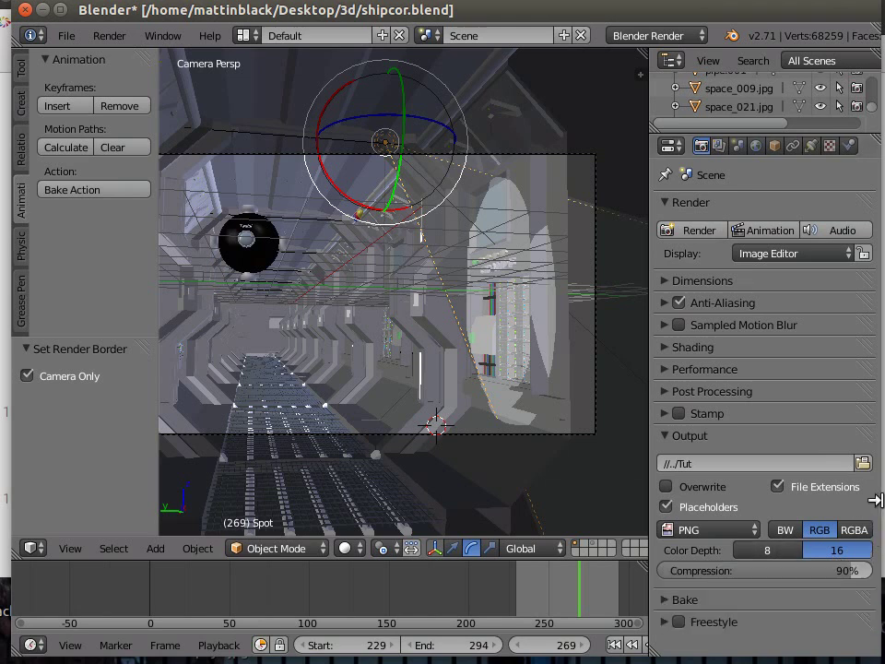
# Enable Compositing in the post-processing settings and glance through the performance and shading settings.
pyautogui.click(668, 394)
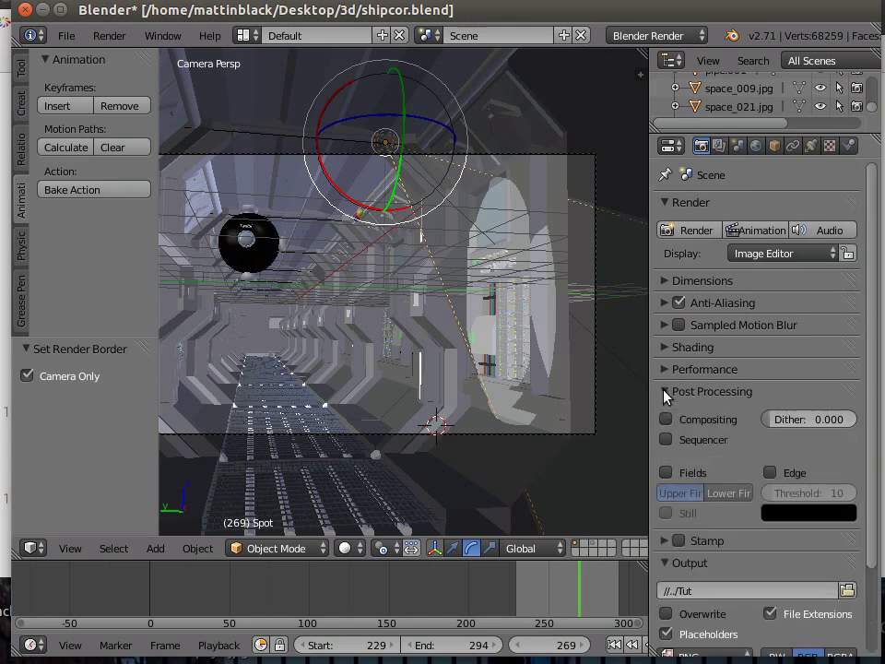
pyautogui.click(667, 419)
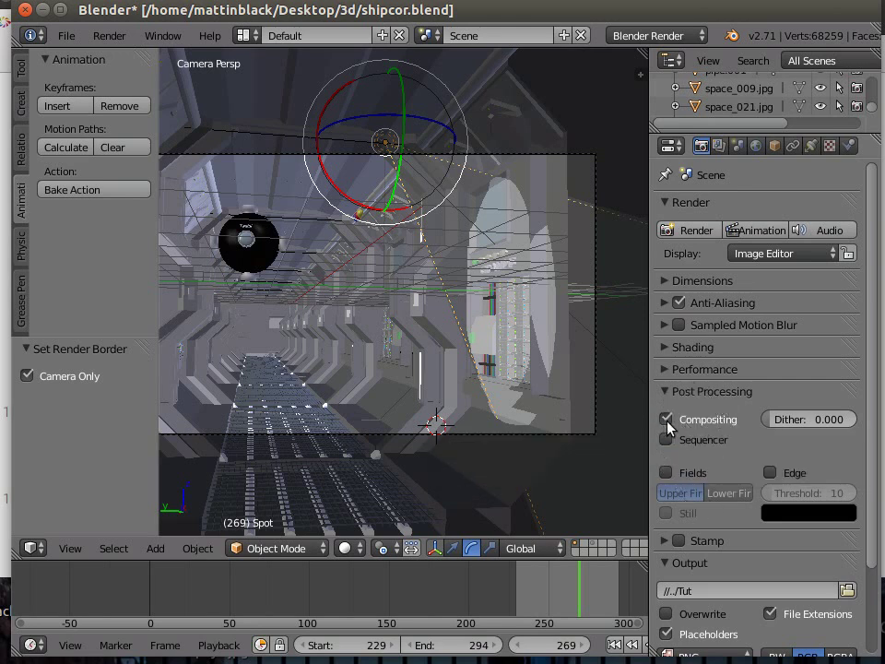
pyautogui.click(665, 370)
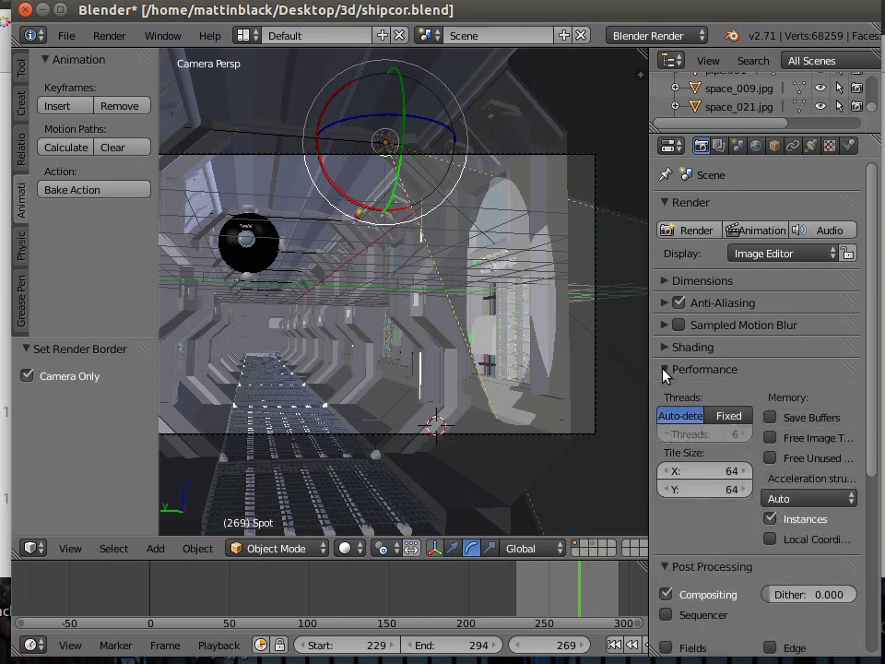
pyautogui.click(665, 369)
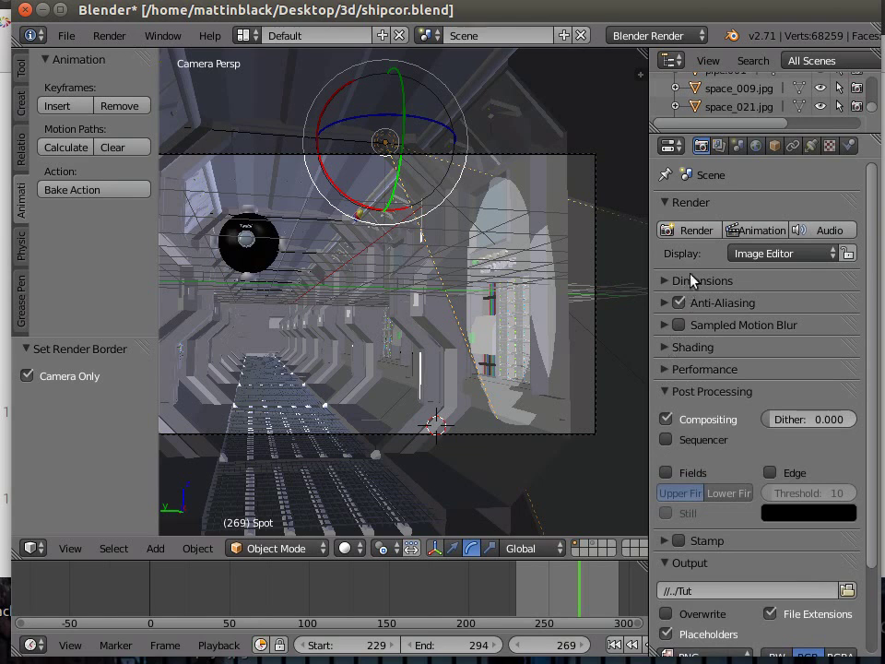
pyautogui.click(665, 347)
pyautogui.click(665, 349)
# Set anti-aliasing to 16 samples with the Catmull-Rom filter and enable Full Sample.
pyautogui.click(666, 305)
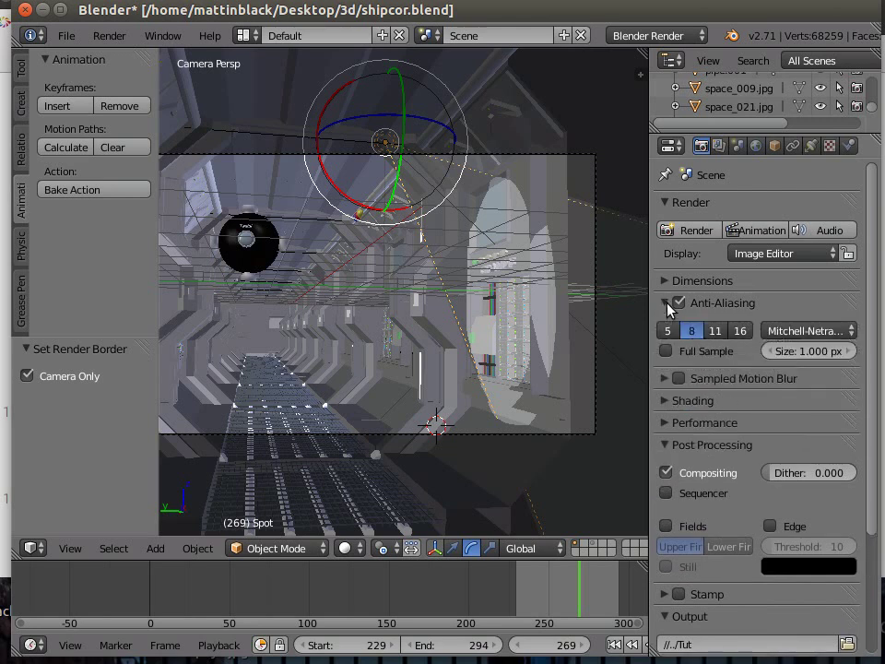
pyautogui.click(740, 332)
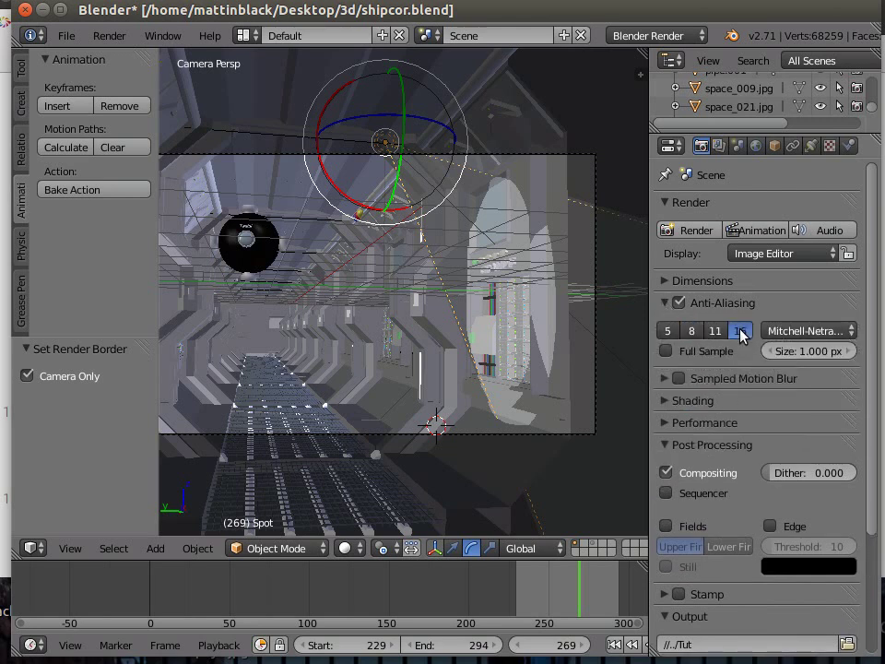
pyautogui.click(788, 332)
pyautogui.click(771, 227)
pyautogui.click(771, 230)
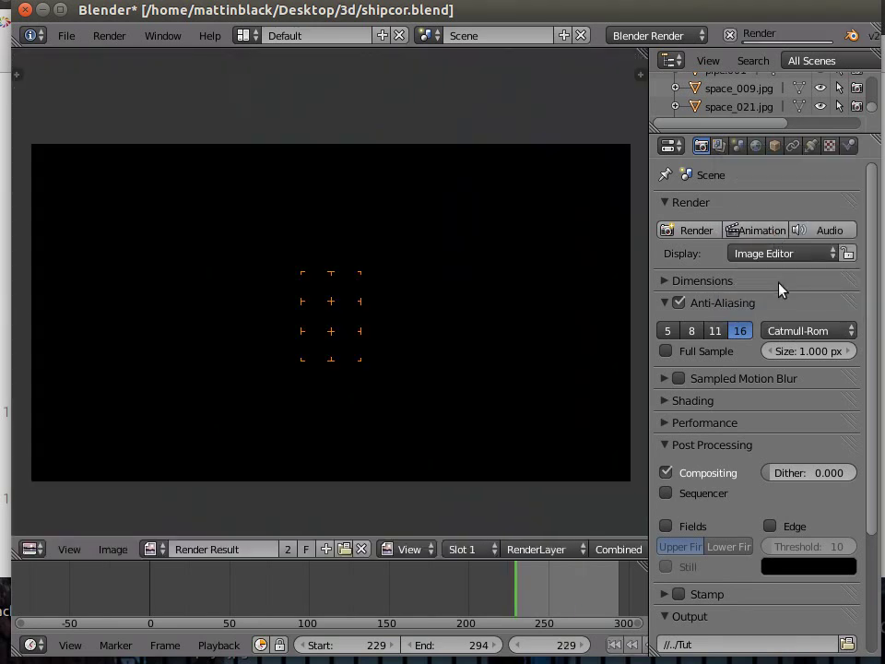
pyautogui.click(667, 354)
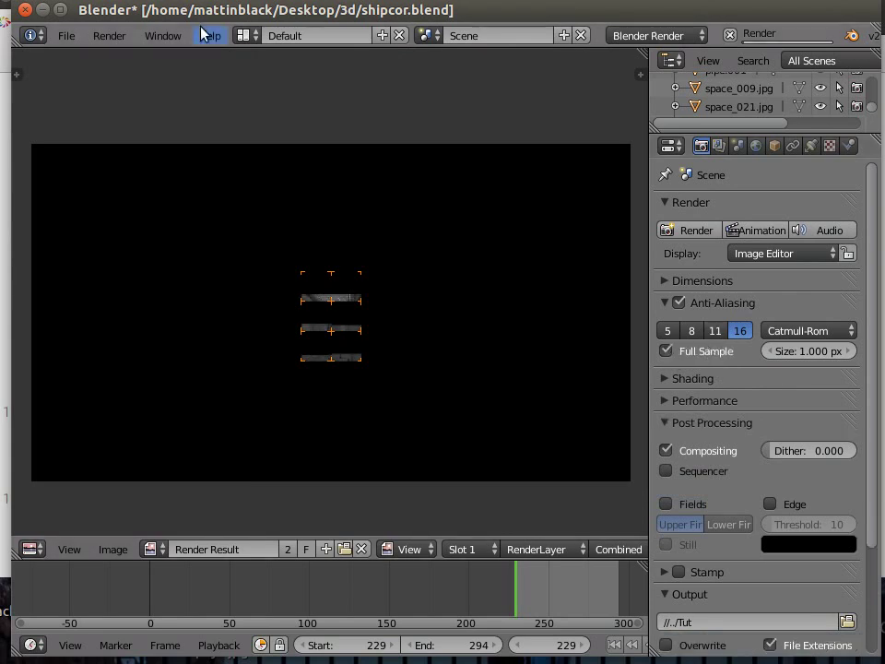
# Cancel the running animation render, dismiss the splash screen and collapse the anti-aliasing settings.
pyautogui.click(731, 35)
pyautogui.click(732, 35)
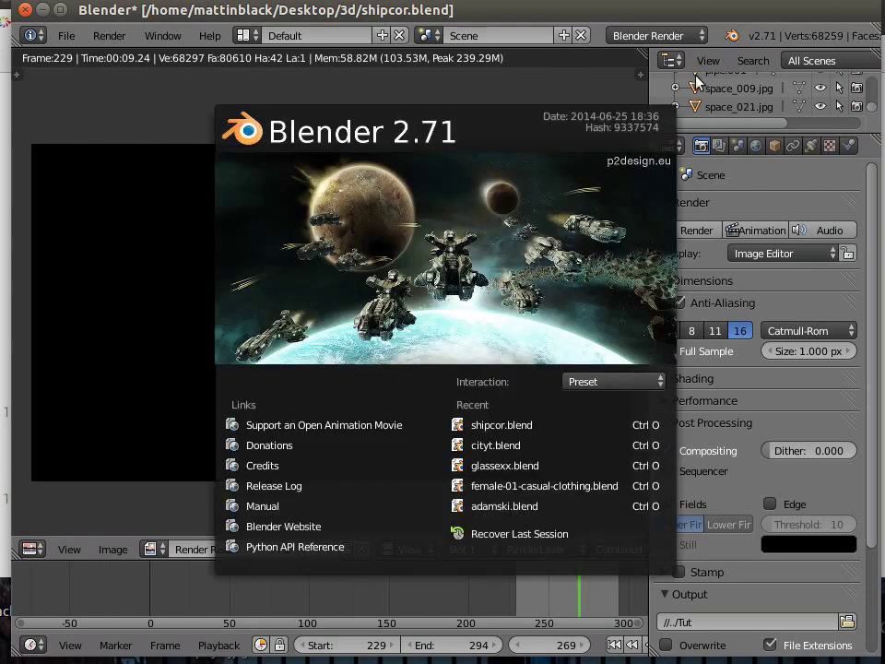
pyautogui.click(401, 96)
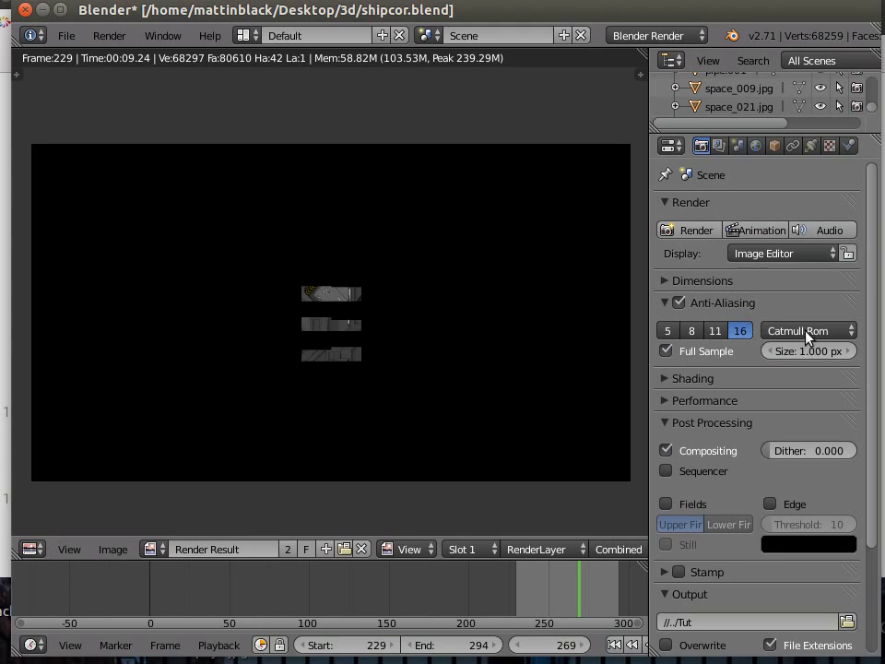
pyautogui.click(665, 302)
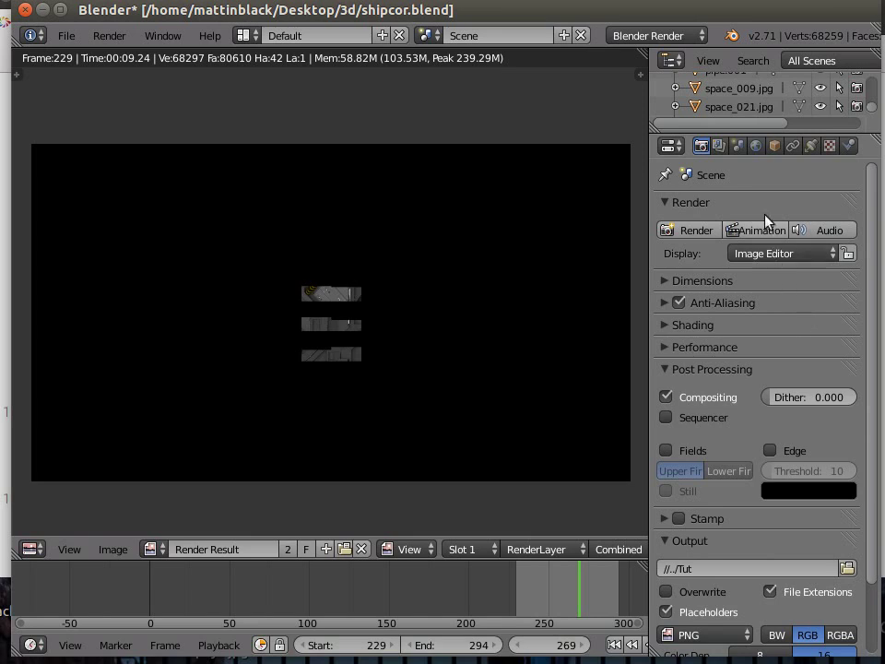
# Look through the scene, render layer, world and render settings.
pyautogui.click(737, 148)
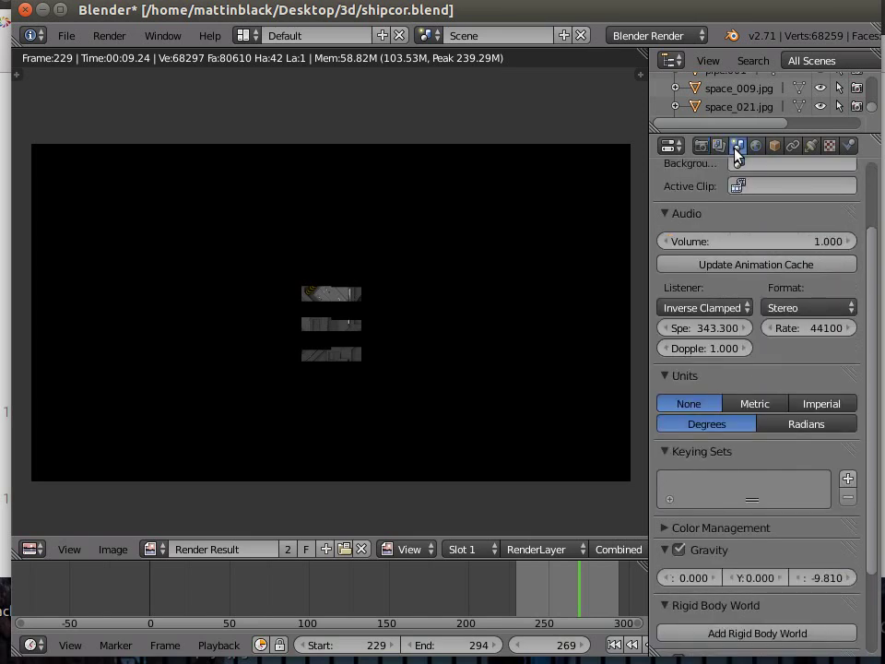
pyautogui.click(719, 146)
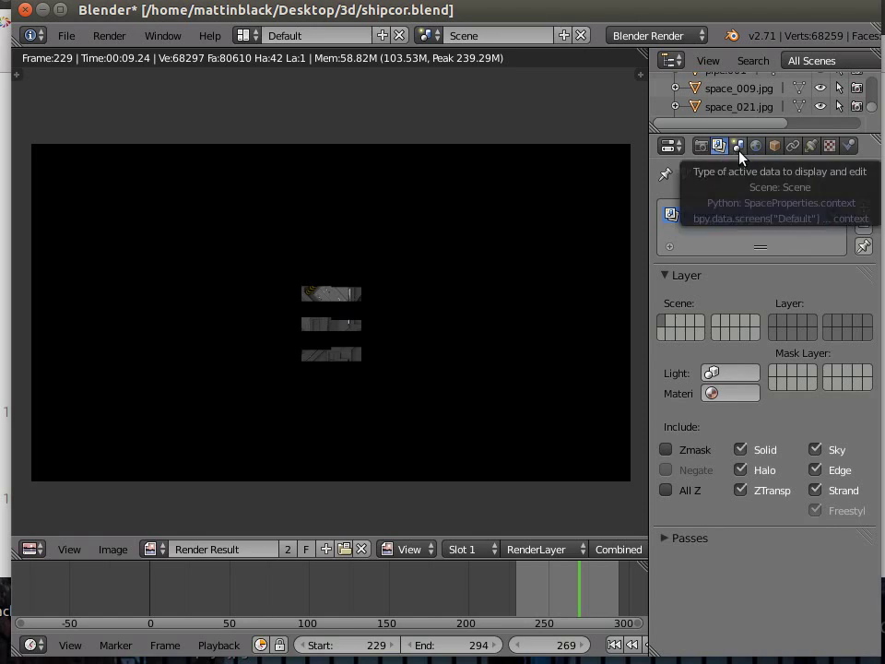
pyautogui.click(739, 149)
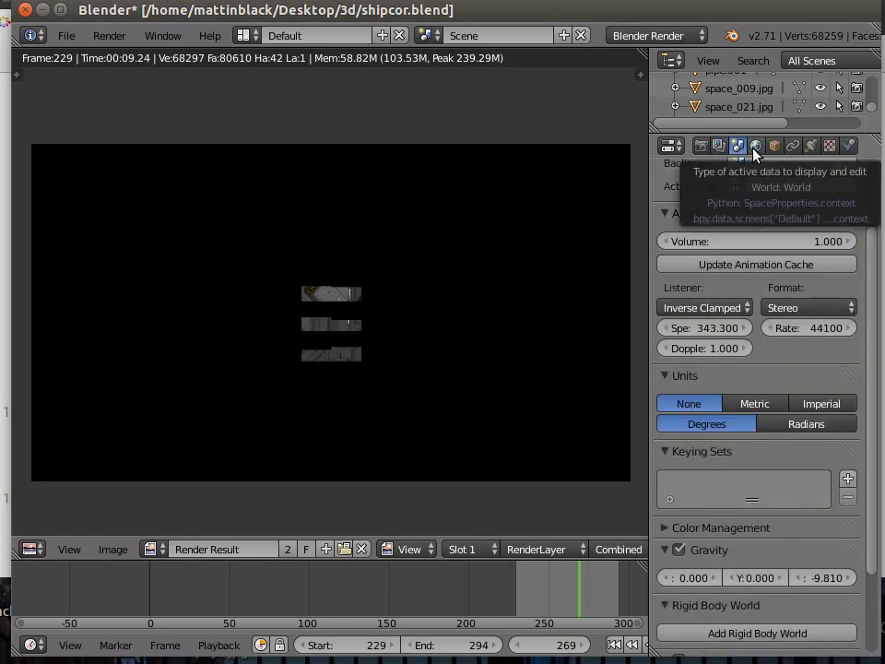
pyautogui.click(756, 146)
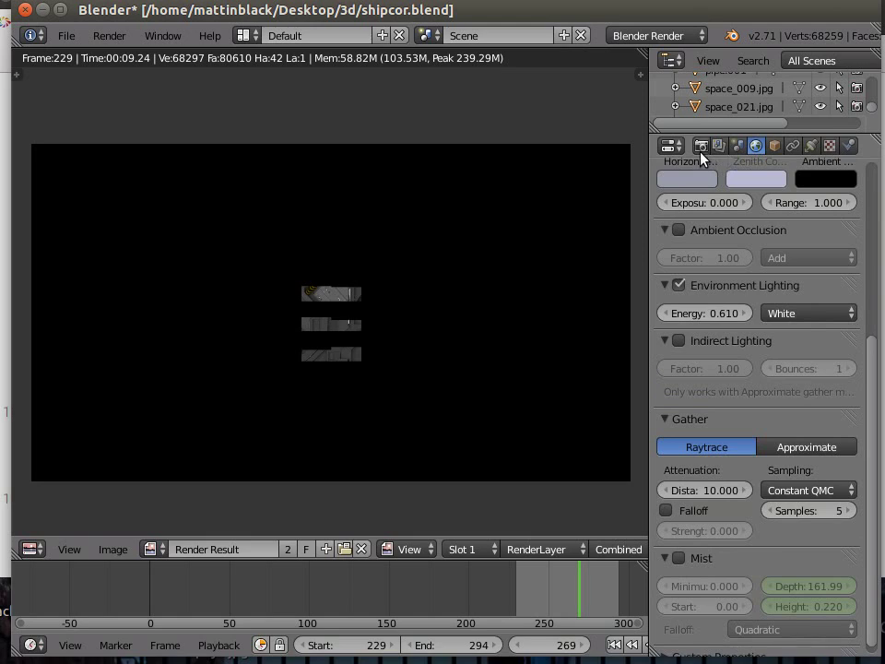
pyautogui.click(701, 146)
pyautogui.click(720, 147)
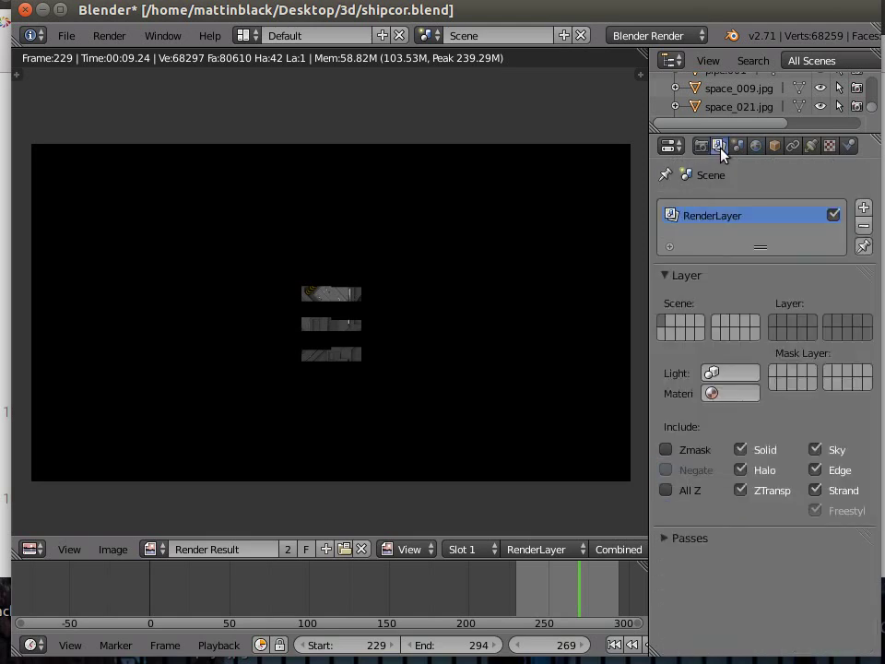
pyautogui.click(700, 147)
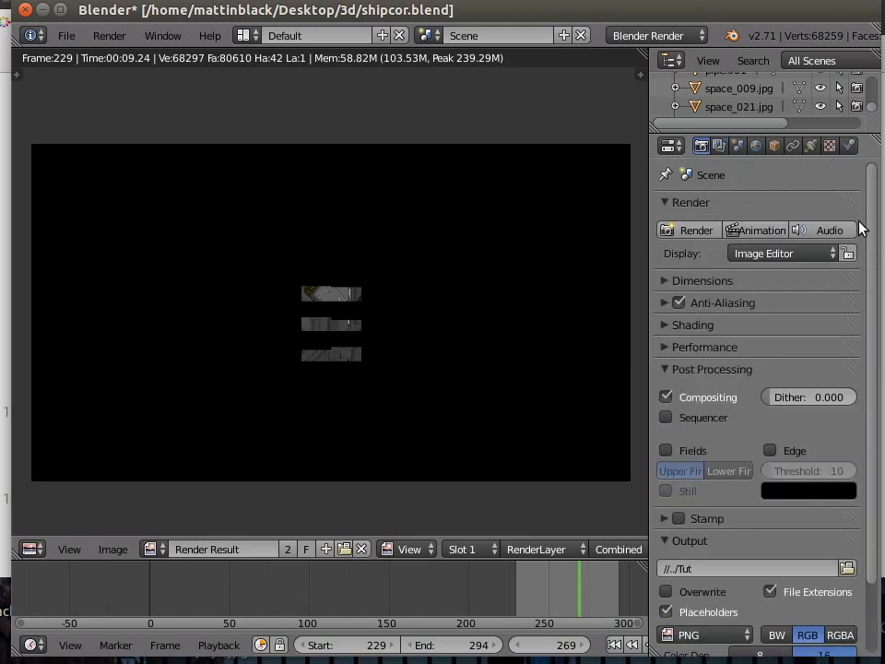
pyautogui.scroll(-2, 873, 267)
pyautogui.moveTo(874, 289)
pyautogui.mouseDown()
pyautogui.moveTo(867, 347)
pyautogui.moveTo(866, 268)
pyautogui.mouseUp()
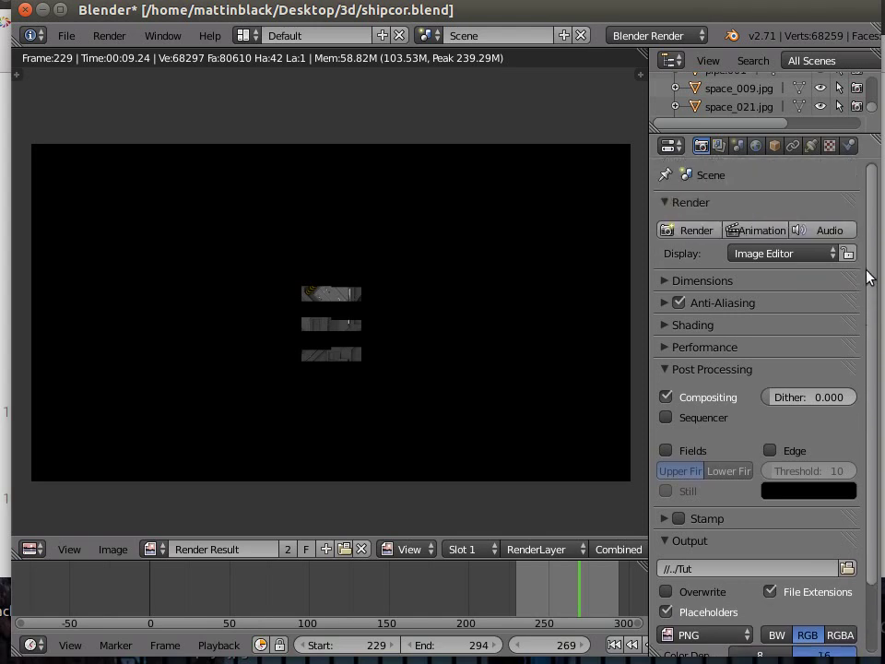
pyautogui.click(718, 150)
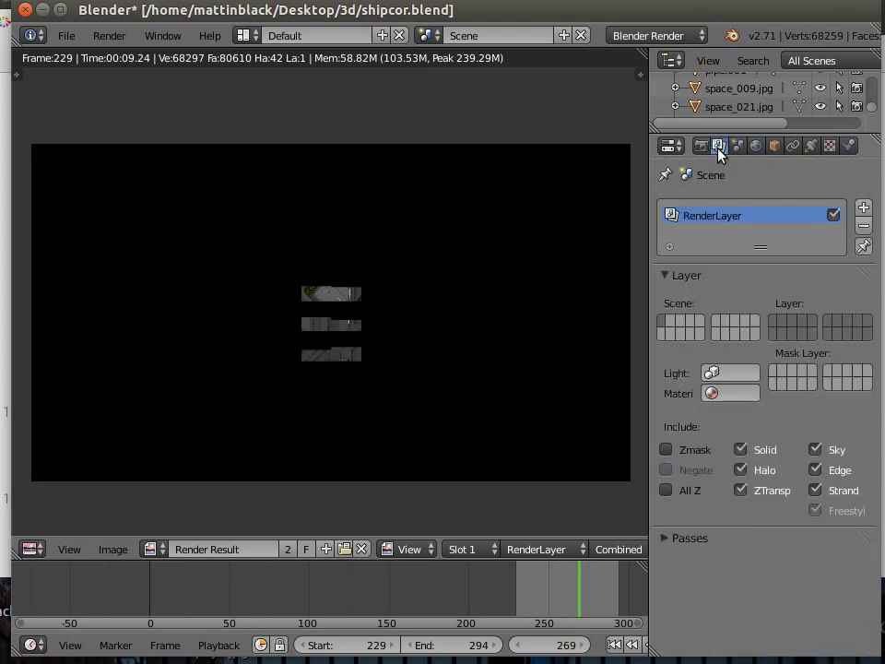
pyautogui.click(700, 147)
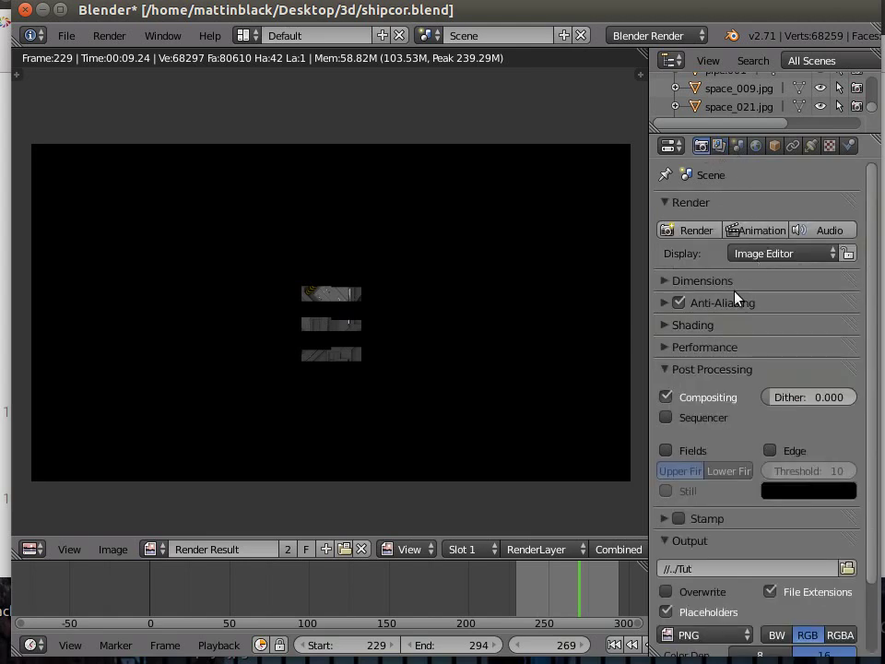
pyautogui.scroll(-2, 738, 331)
pyautogui.scroll(2, 737, 331)
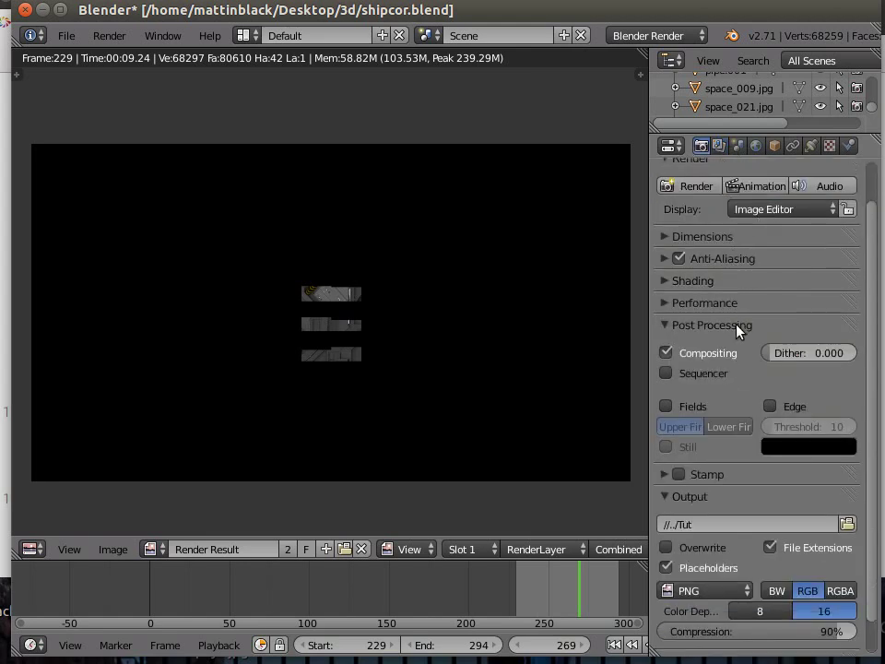
# Enable Ambient Occlusion in the world settings alongside the environment lighting.
pyautogui.click(756, 146)
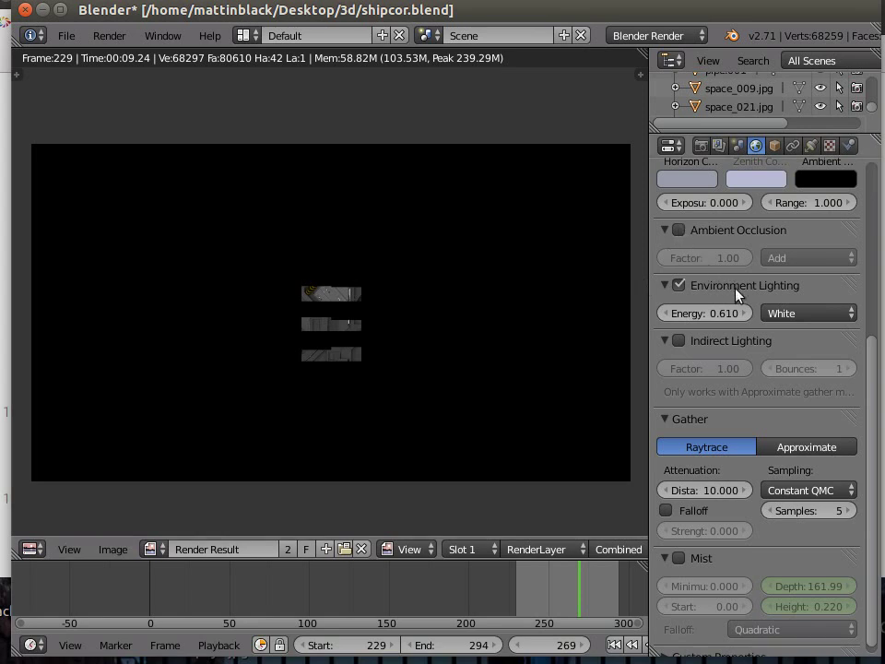
pyautogui.click(679, 232)
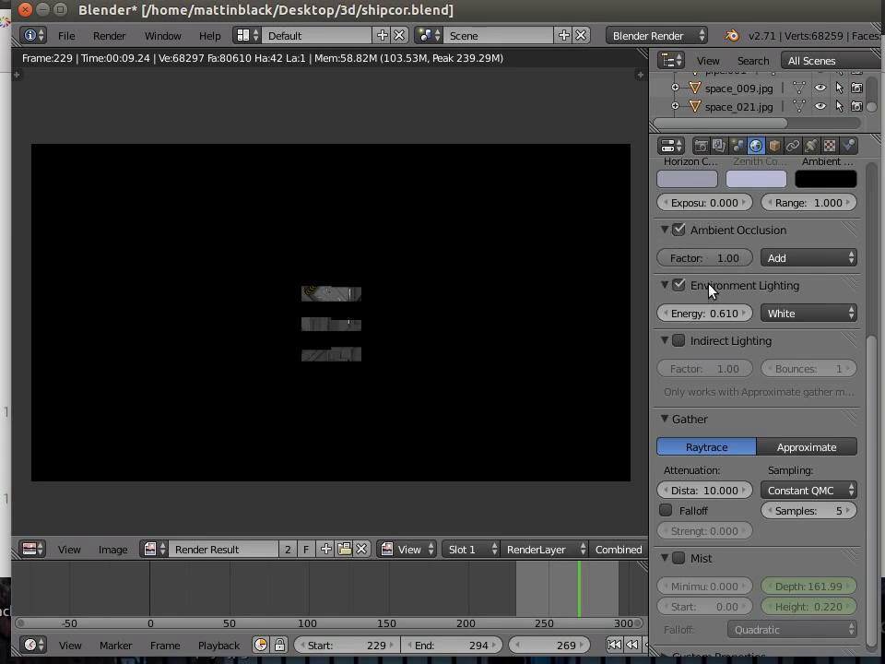
# Render the current frame as a still image with the ambient occlusion and environment lighting settings.
pyautogui.scroll(2, 710, 291)
pyautogui.scroll(-3, 710, 290)
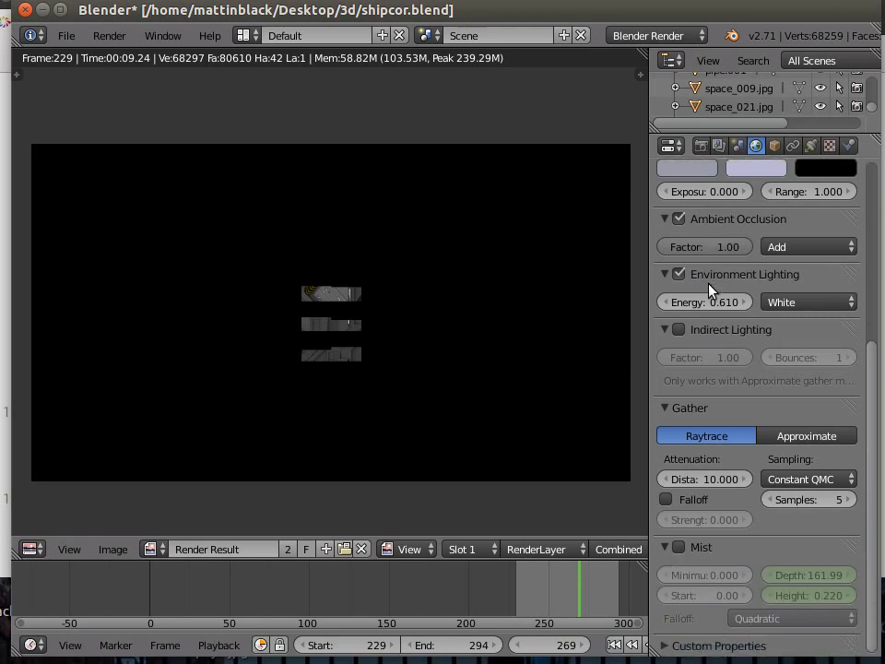
pyautogui.scroll(2, 704, 285)
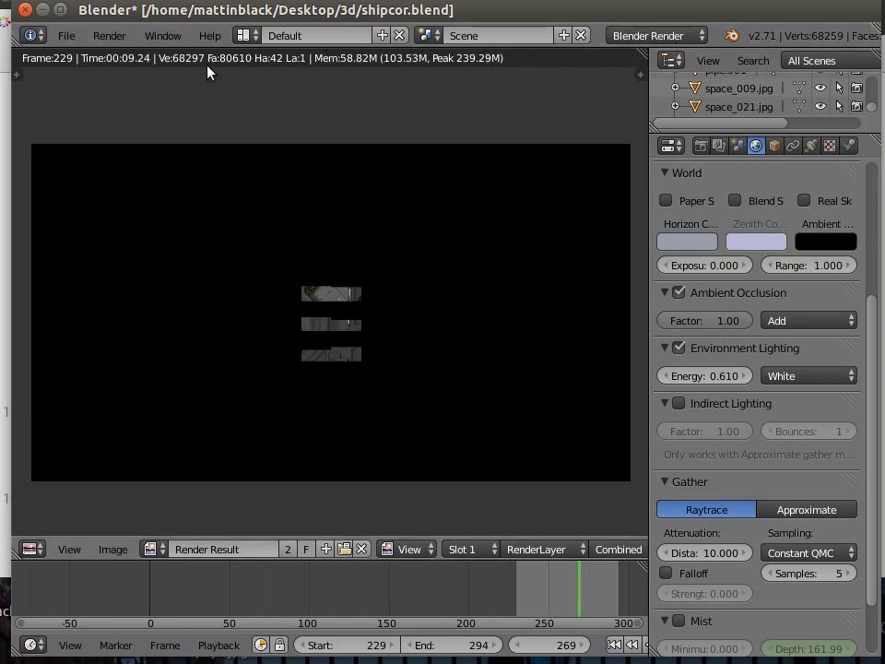
pyautogui.click(108, 35)
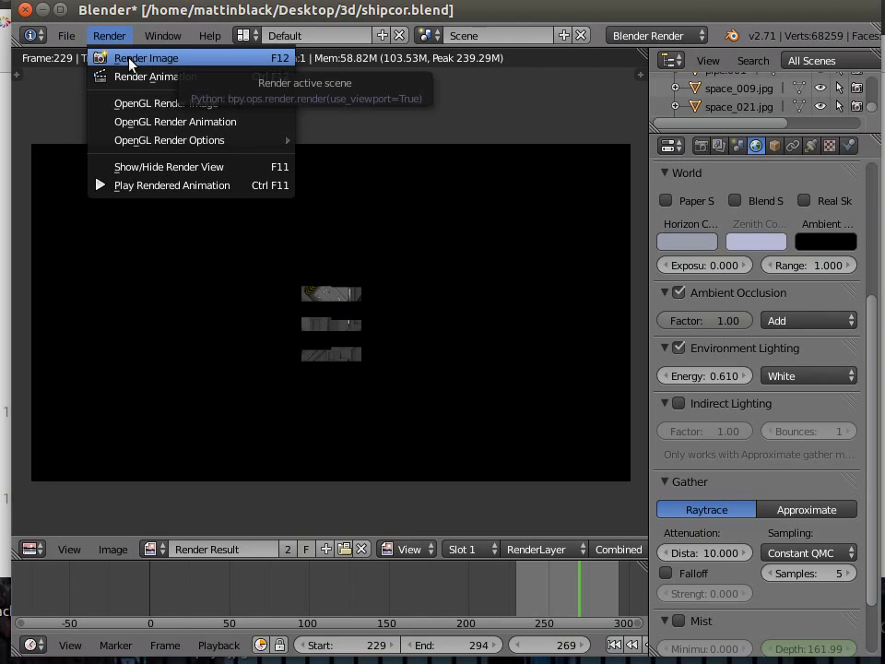
pyautogui.click(129, 60)
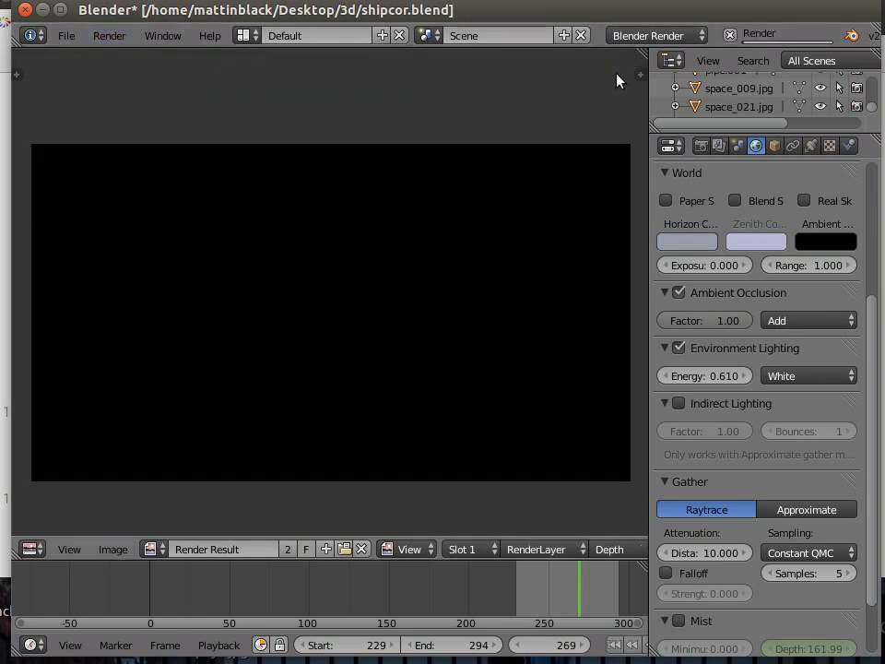
pyautogui.click(728, 0)
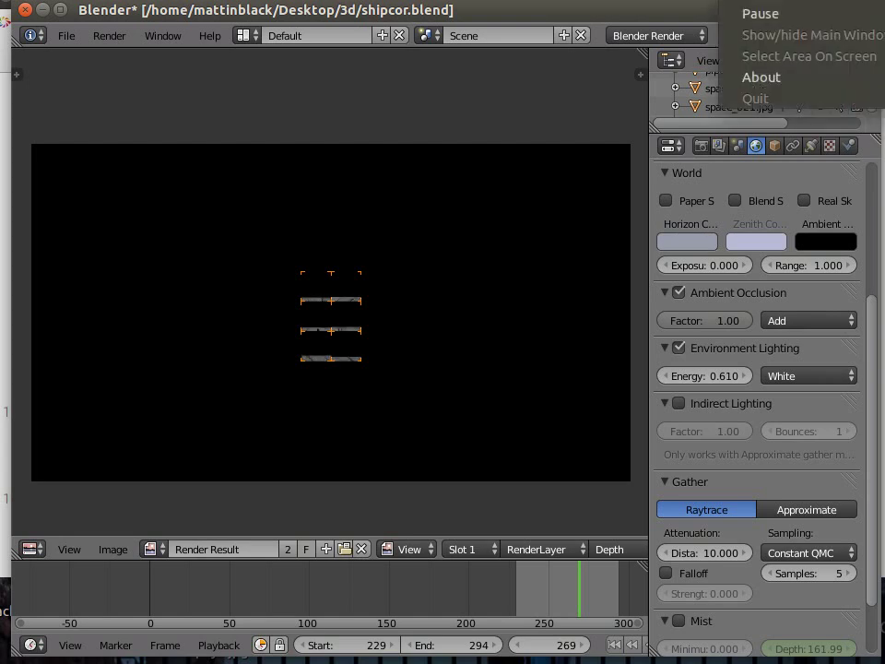
pyautogui.click(750, 12)
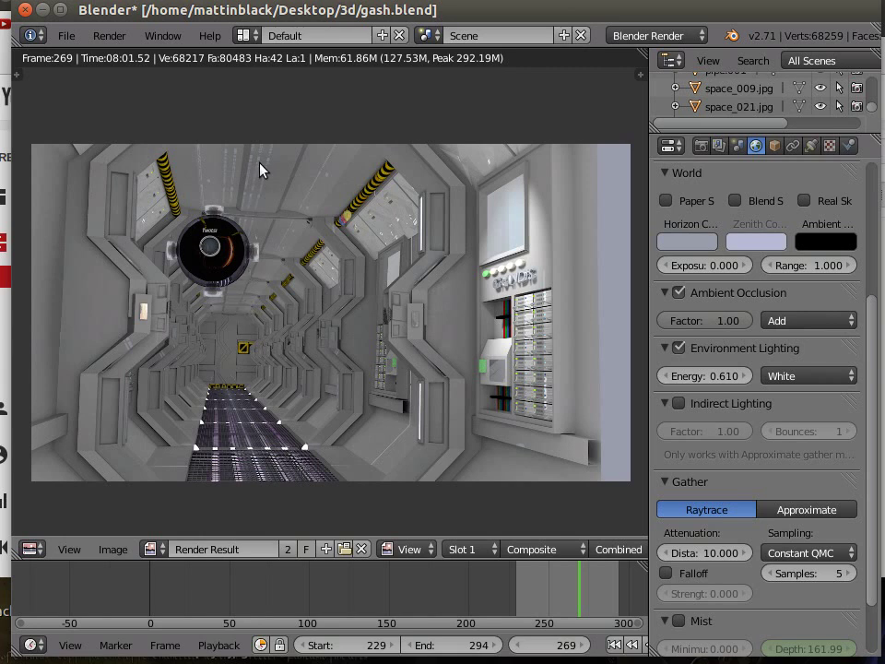
# Switch to the Compositing layout, bring up the scene's node tree and space the Render Layers and Composite nodes far apart.
pyautogui.click(242, 38)
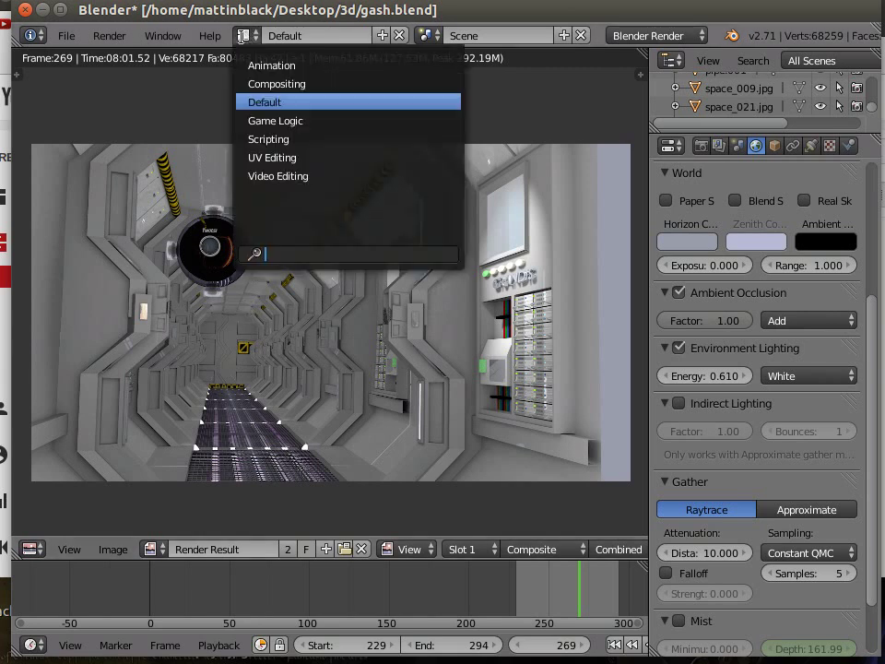
pyautogui.click(269, 84)
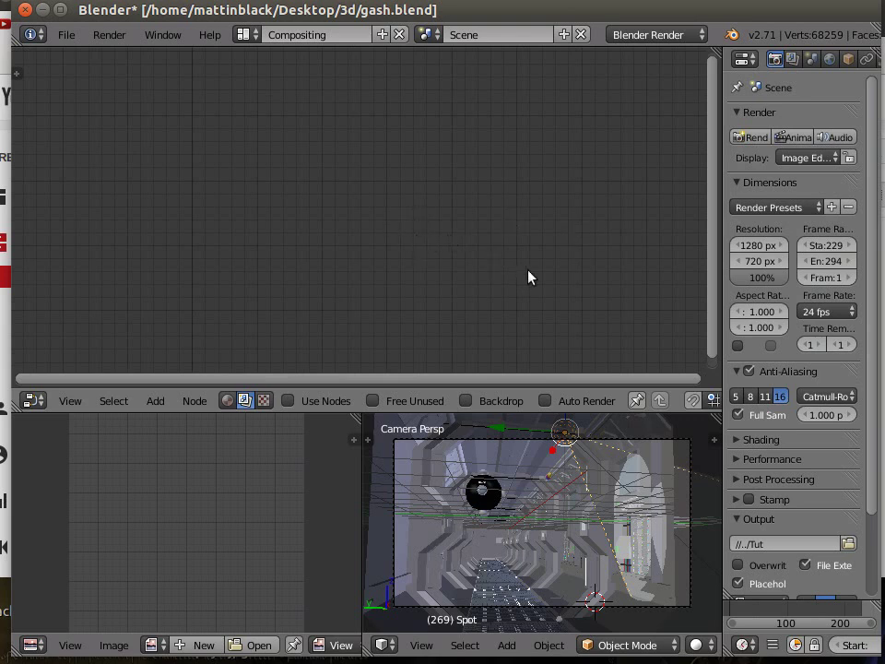
pyautogui.click(287, 401)
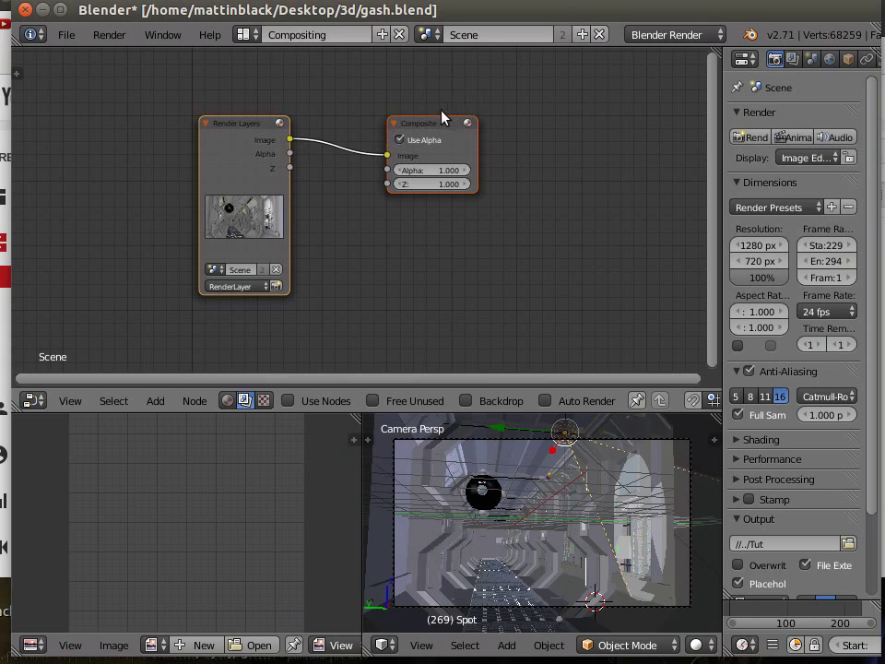
pyautogui.moveTo(439, 129); pyautogui.dragTo(615, 90)
pyautogui.moveTo(251, 125); pyautogui.dragTo(90, 107)
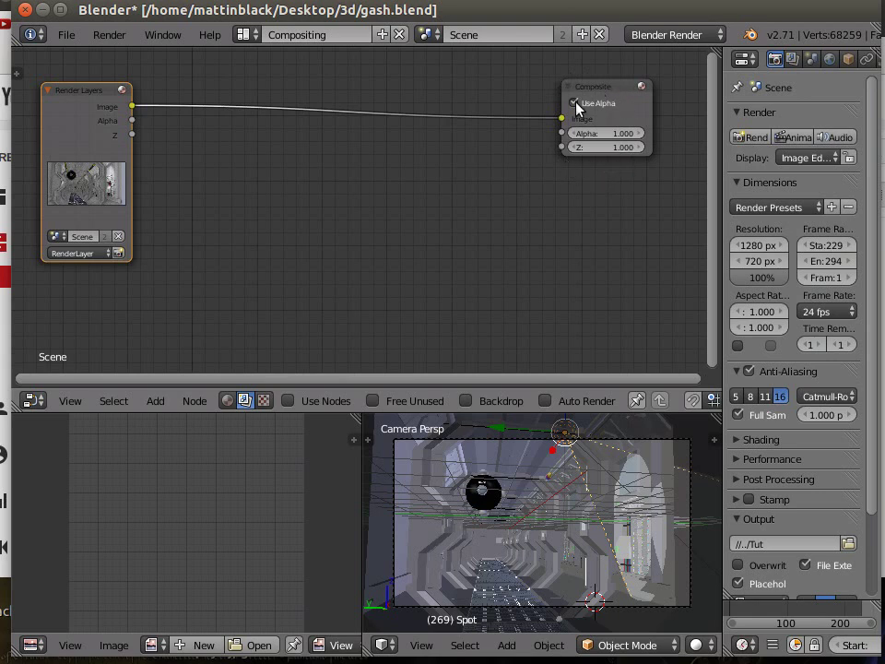
# Insert a Glare filter node into the link between Render Layers and Composite, and arrange the nodes with room between them.
pyautogui.click(154, 403)
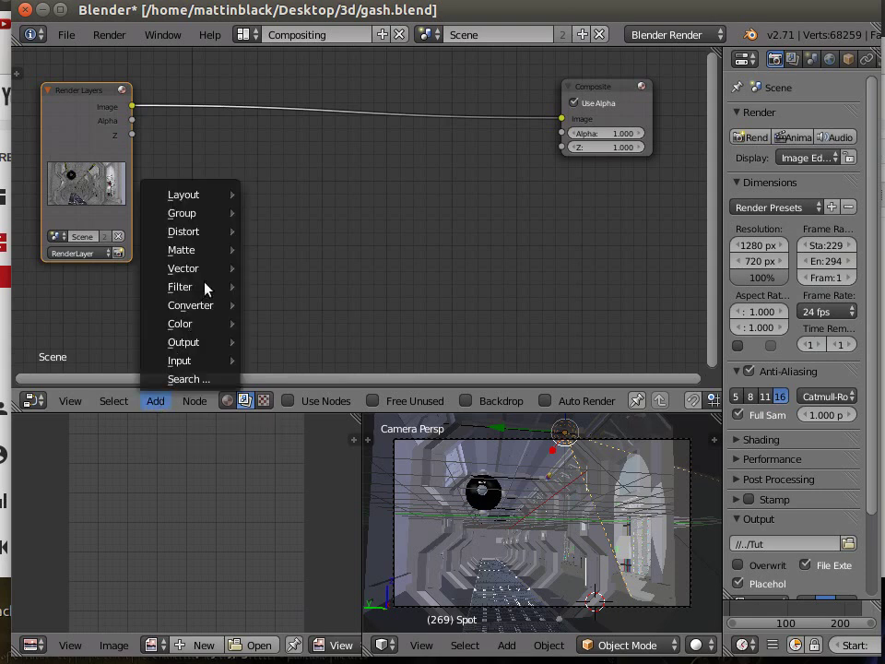
pyautogui.moveTo(206, 289)
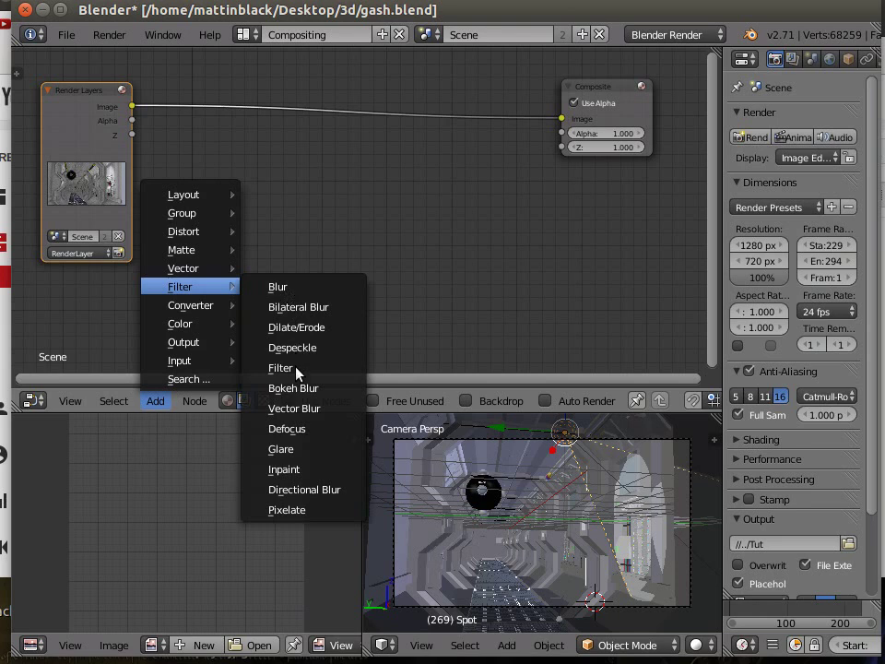
pyautogui.click(289, 450)
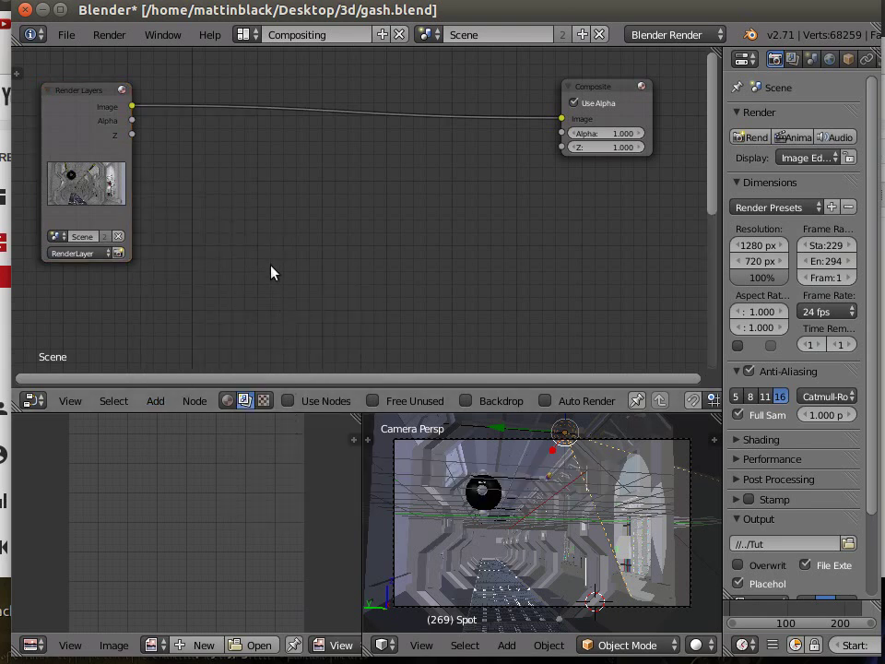
pyautogui.scroll(-3, 295, 332)
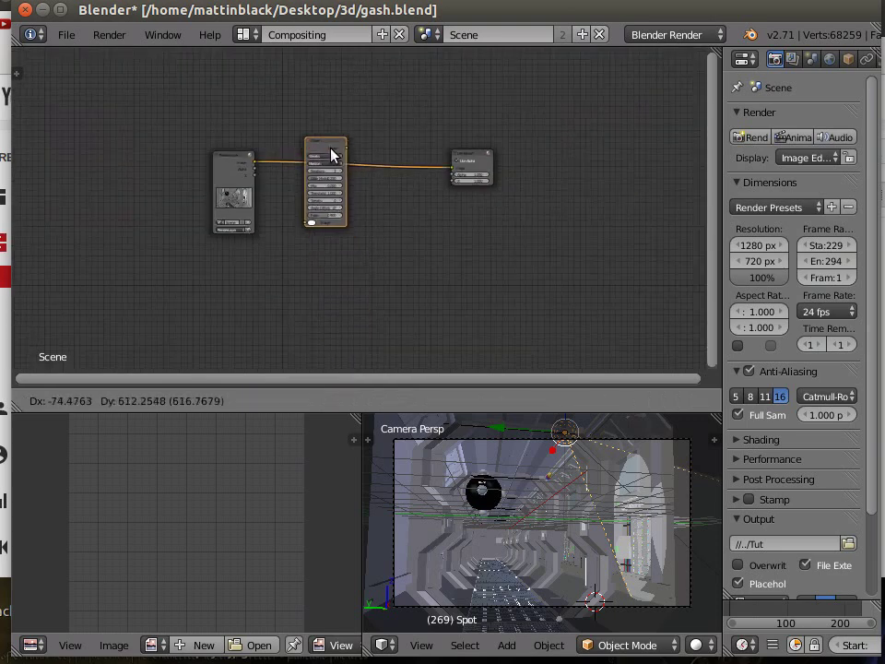
pyautogui.click(332, 156)
pyautogui.scroll(1, 347, 254)
pyautogui.scroll(2, 370, 276)
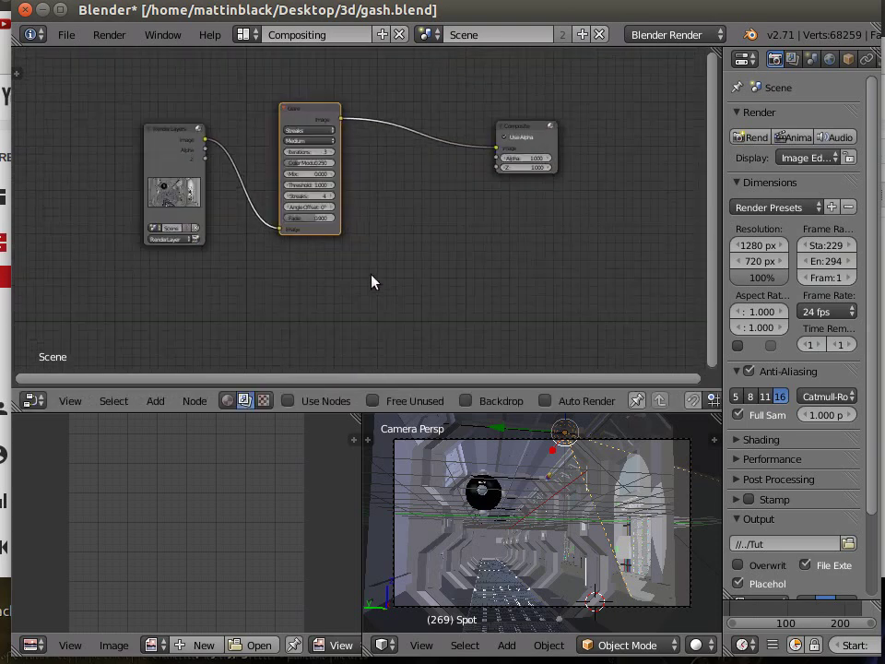
pyautogui.scroll(1, 362, 247)
pyautogui.moveTo(298, 81); pyautogui.dragTo(373, 180)
pyautogui.moveTo(493, 148); pyautogui.dragTo(532, 132)
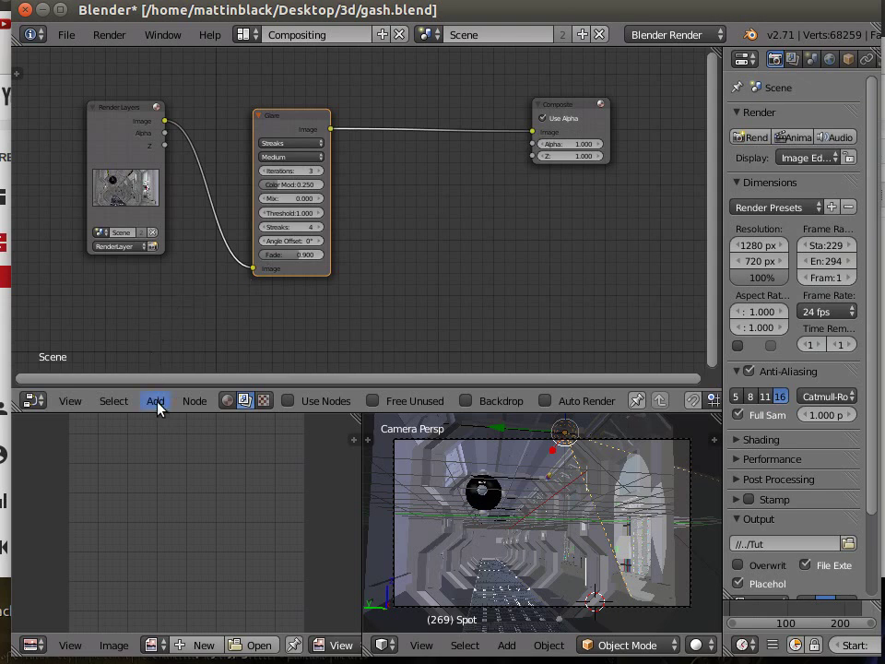
# Add a Viewer output node below the Composite node and link the Glare node's Image output to it.
pyautogui.click(157, 406)
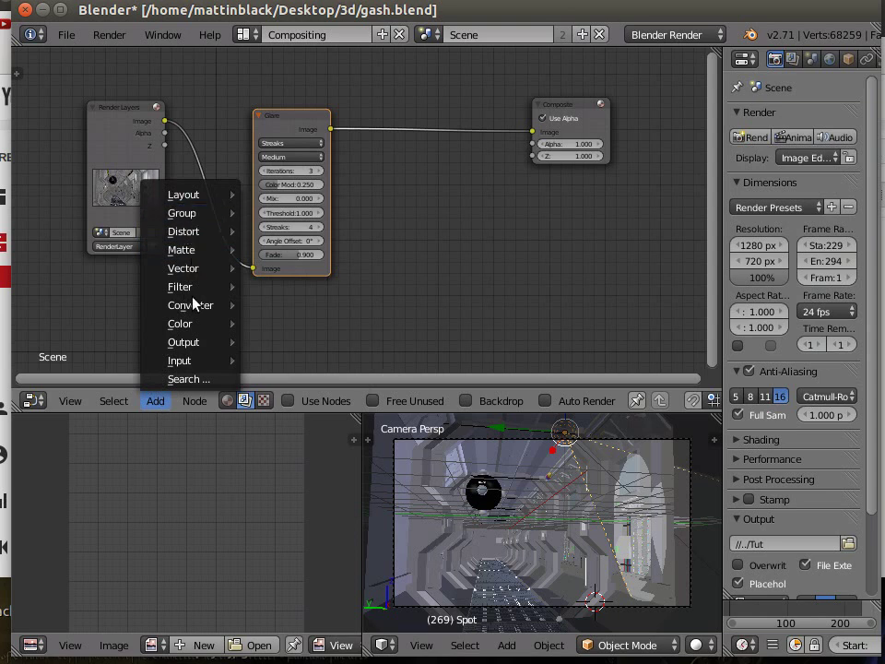
pyautogui.moveTo(196, 345)
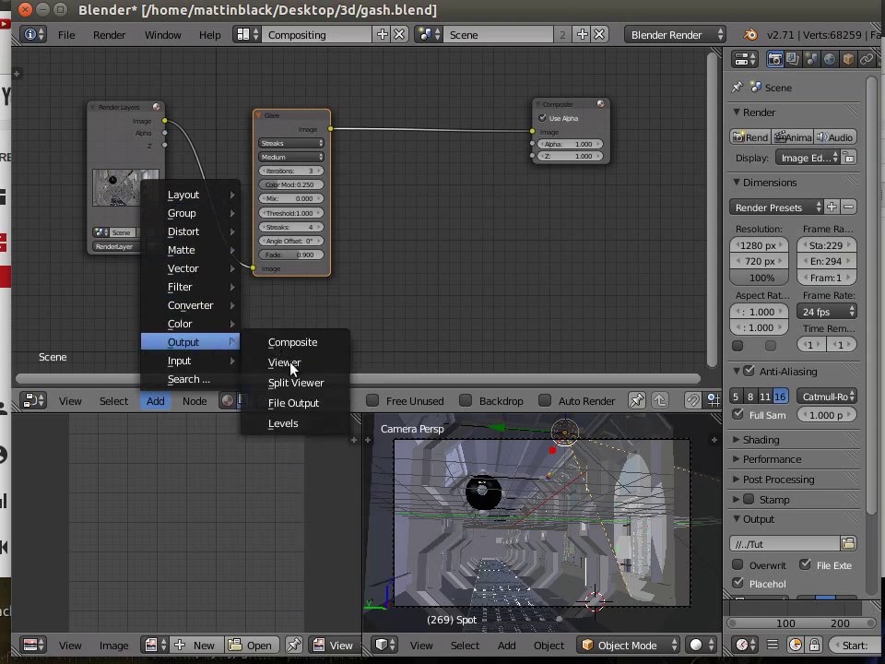
pyautogui.click(291, 364)
pyautogui.click(323, 368)
pyautogui.moveTo(330, 372); pyautogui.dragTo(332, 131)
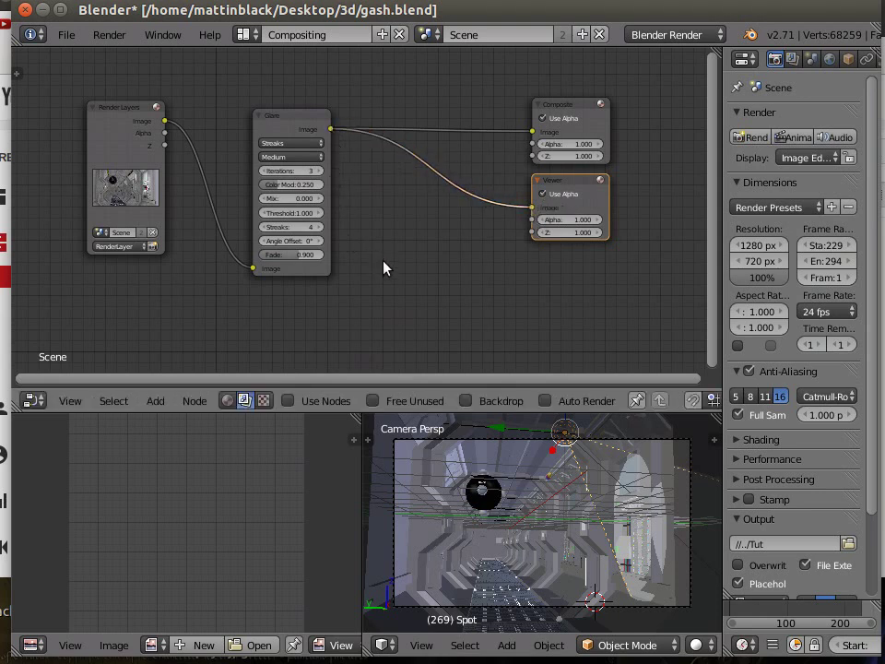
# Render the current frame as a still image with Use Nodes and the node editor's Backdrop enabled.
pyautogui.click(466, 401)
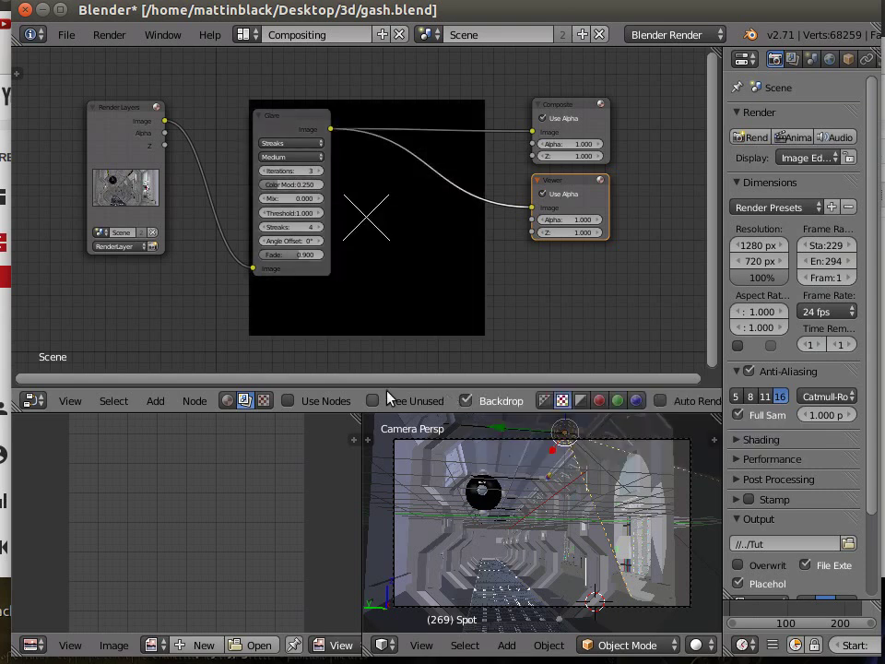
pyautogui.click(287, 402)
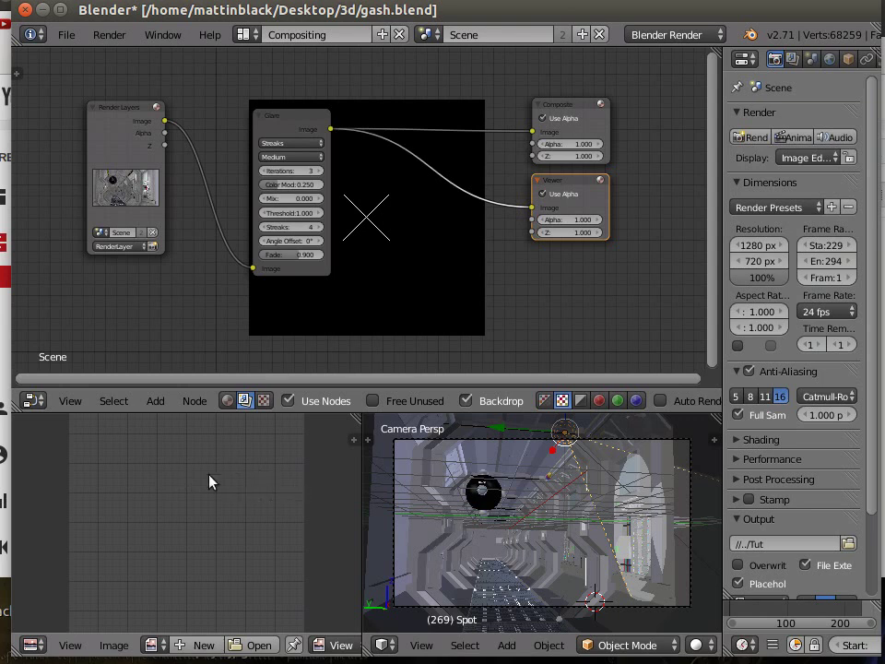
pyautogui.click(114, 37)
pyautogui.click(121, 57)
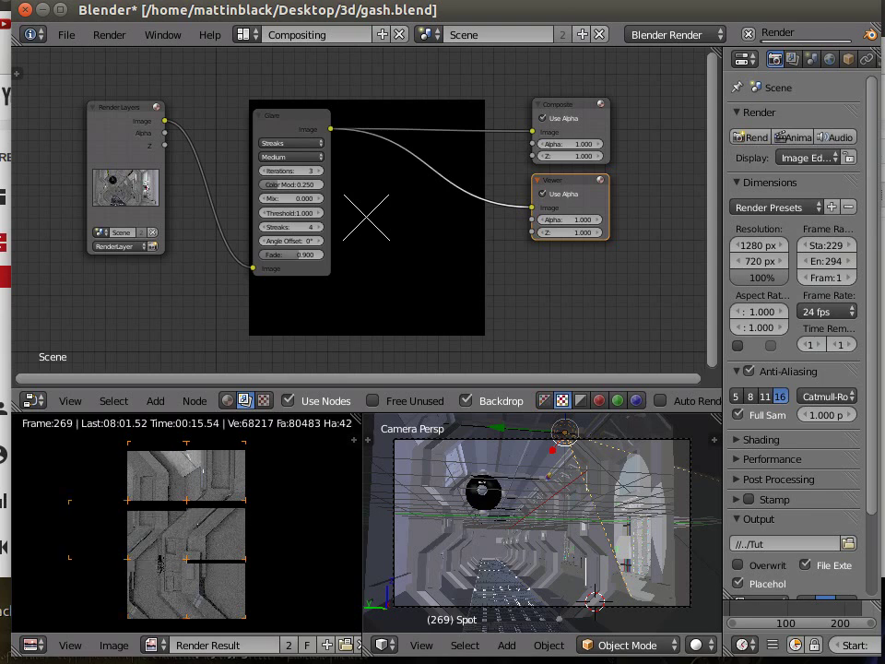
pyautogui.rightClick(729, 0)
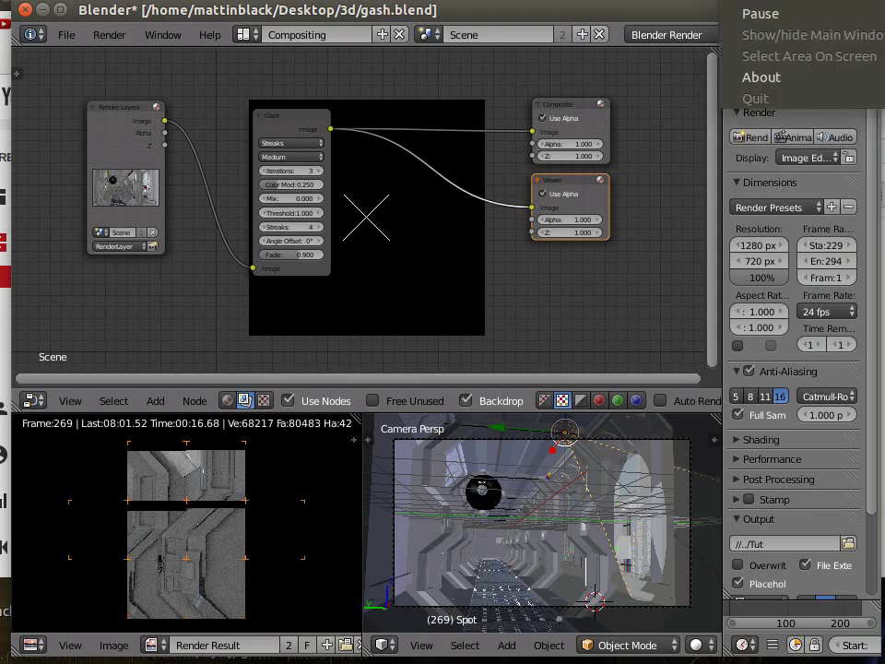
pyautogui.click(751, 14)
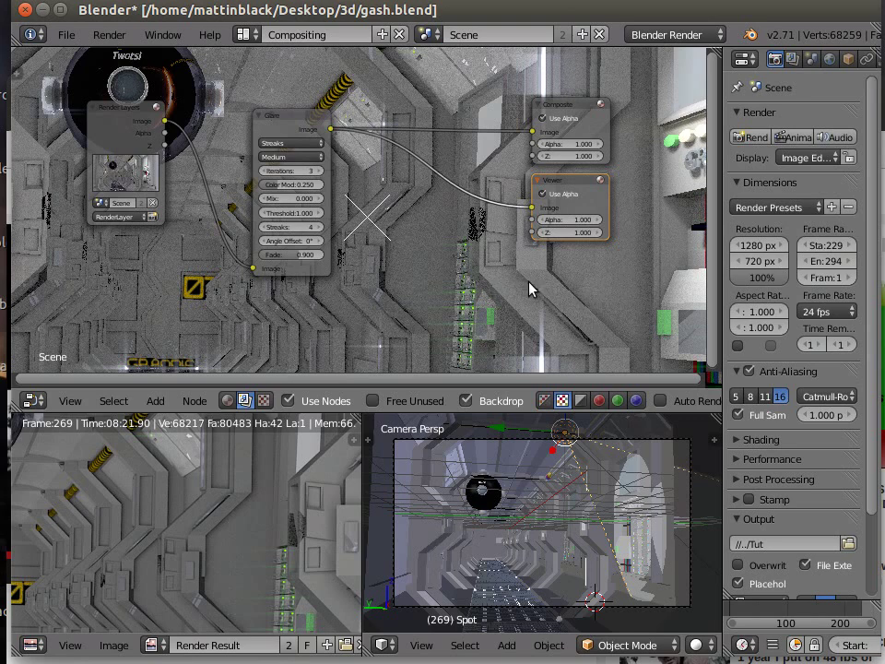
# Set the node editor's backdrop zoom to 0.49 in its properties, and hide those properties again.
pyautogui.press('n')
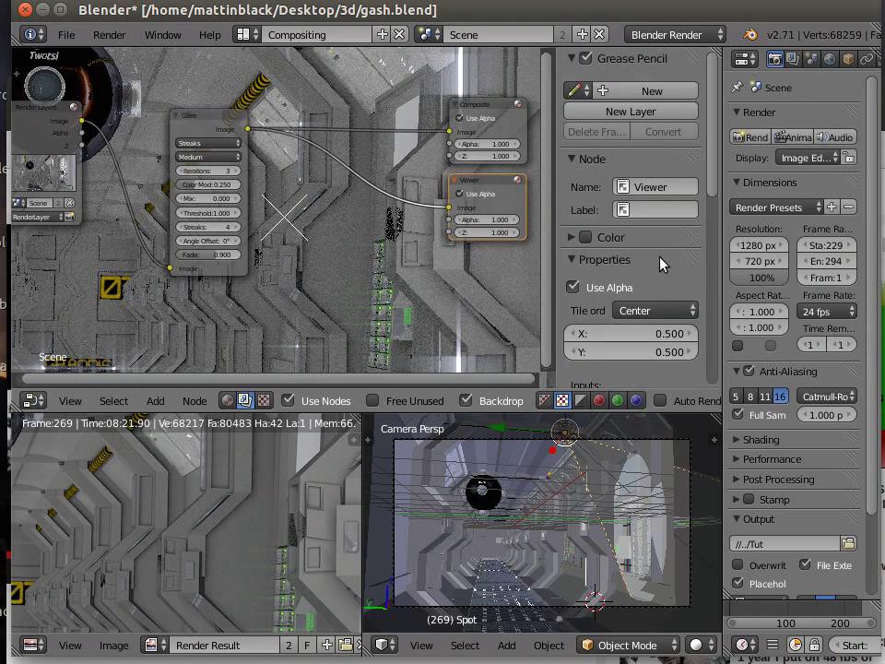
pyautogui.scroll(-5, 634, 317)
pyautogui.scroll(-1, 634, 317)
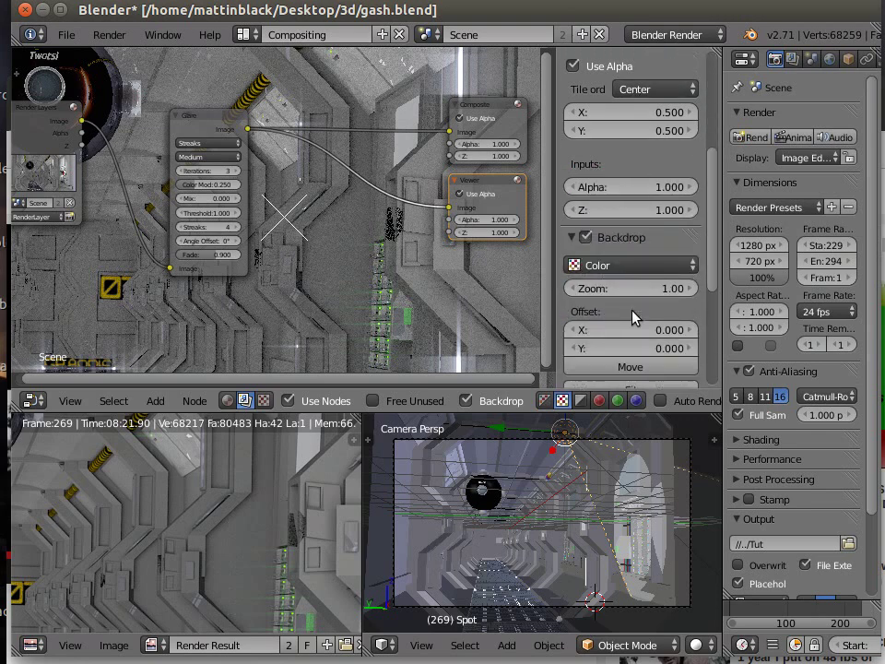
pyautogui.scroll(-1, 635, 316)
pyautogui.moveTo(634, 251); pyautogui.dragTo(596, 252)
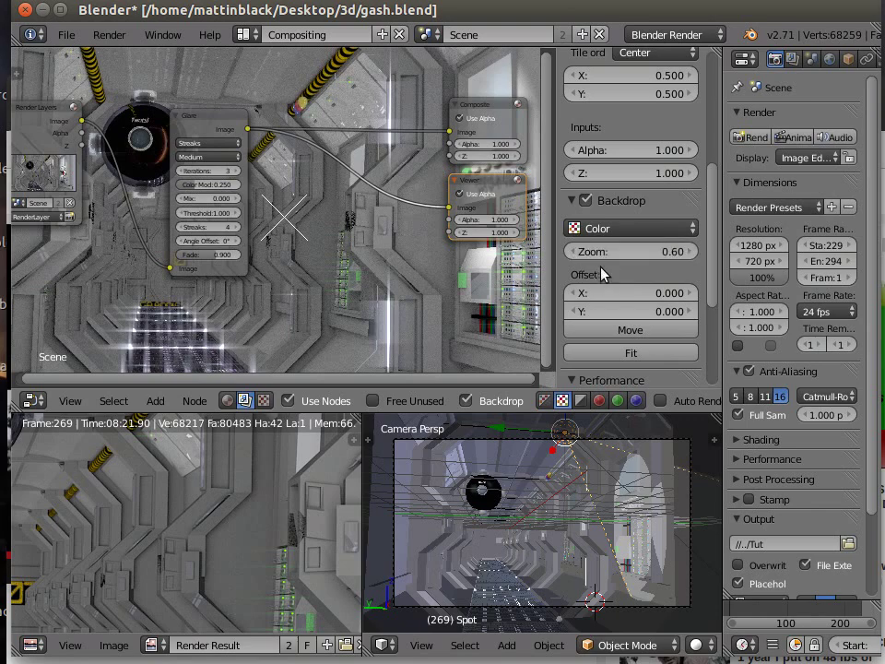
pyautogui.moveTo(613, 255); pyautogui.dragTo(593, 254)
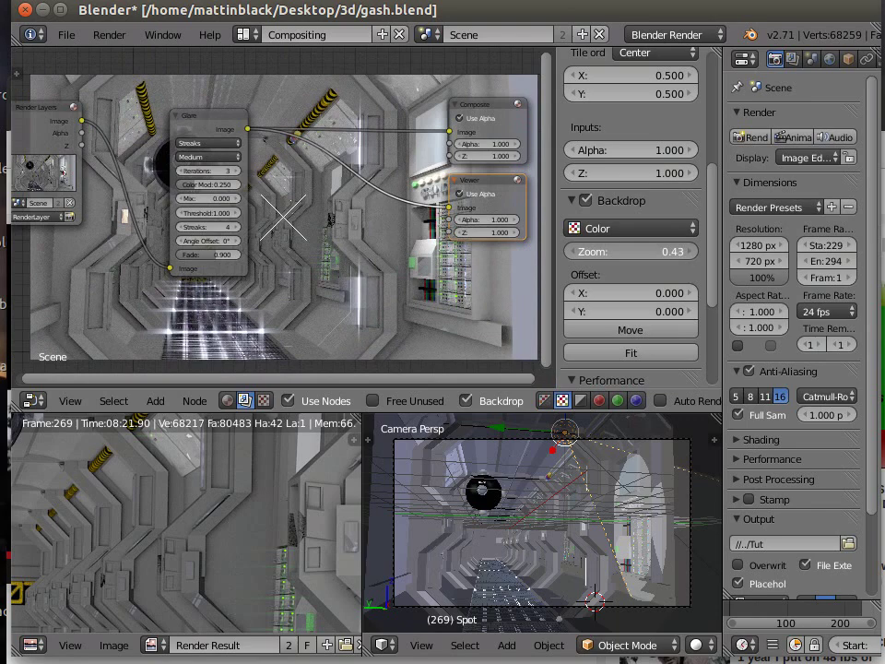
pyautogui.moveTo(593, 254); pyautogui.dragTo(597, 254)
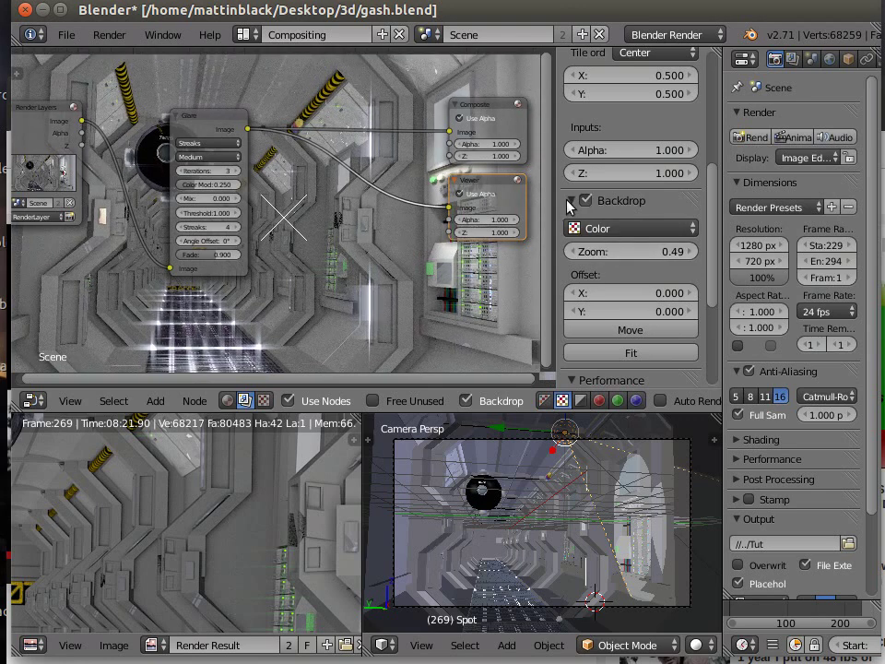
pyautogui.press('n')
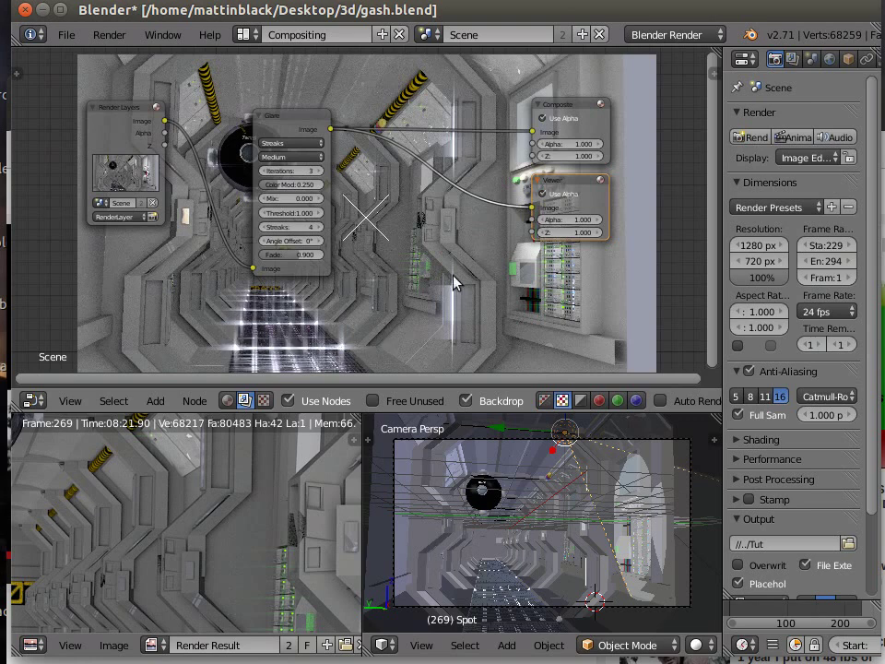
# Set the Glare node to 6 streaks with a fade of 0.830, and move the Viewer node slightly farther below the Composite node.
pyautogui.click(289, 227)
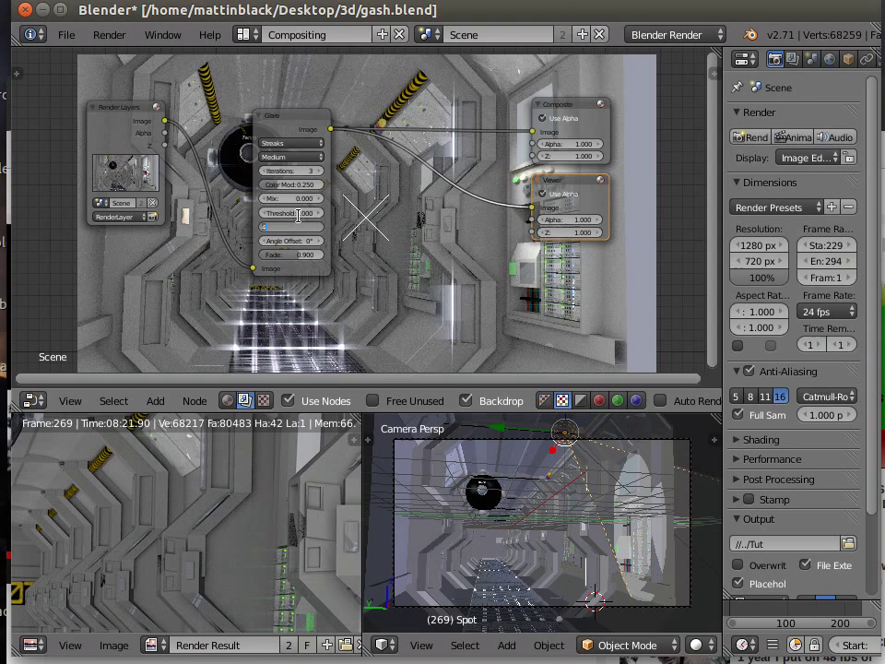
pyautogui.press('Return')
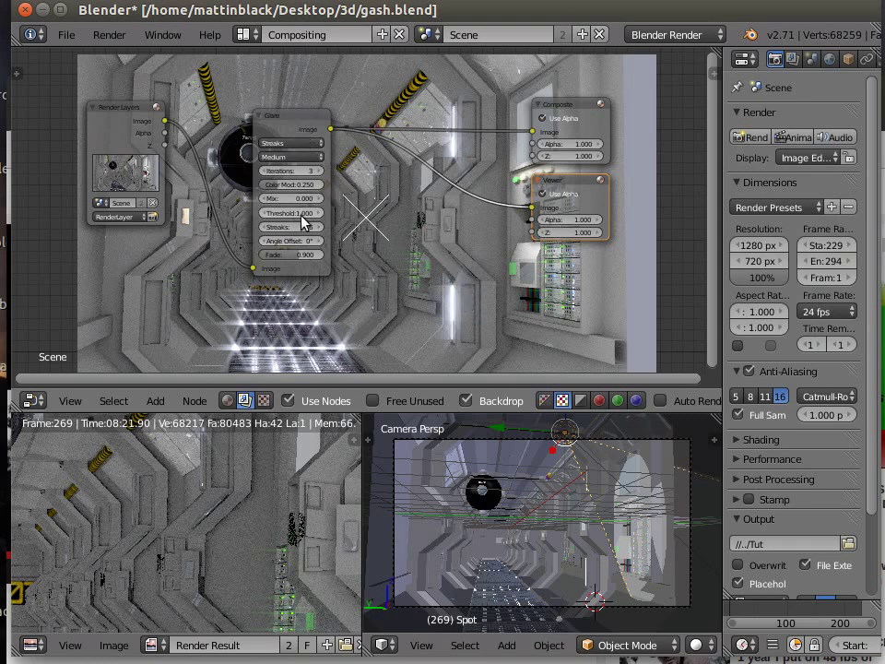
pyautogui.click(293, 261)
pyautogui.press('Return')
pyautogui.moveTo(297, 263)
pyautogui.mouseDown()
pyautogui.moveTo(318, 263)
pyautogui.moveTo(314, 255)
pyautogui.mouseUp()
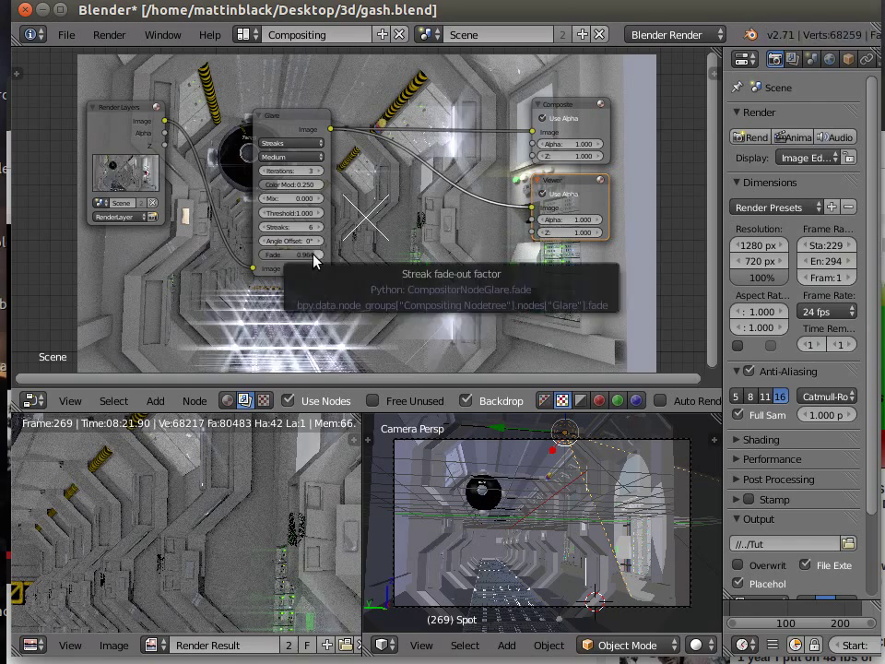
pyautogui.moveTo(308, 257); pyautogui.dragTo(290, 255)
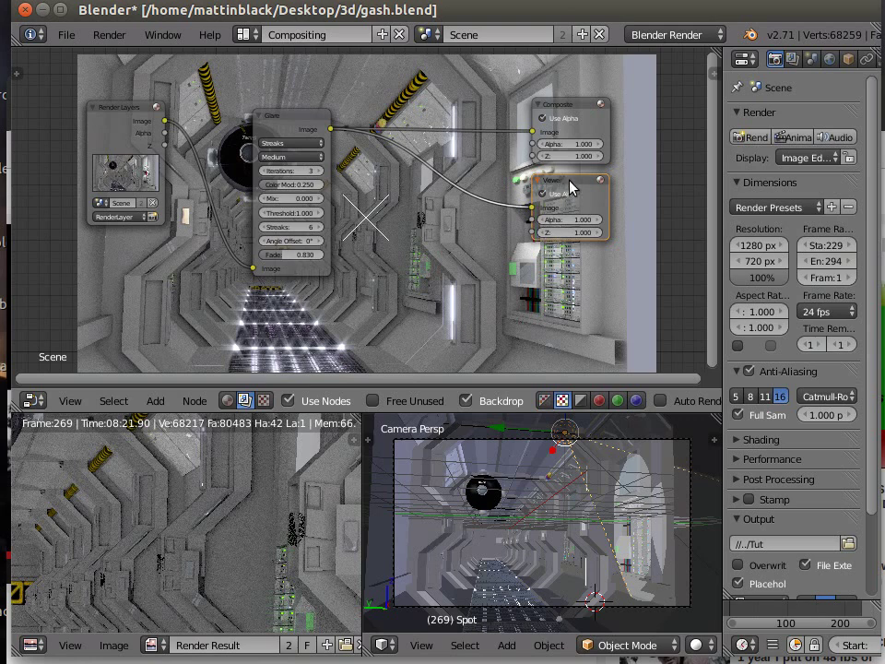
pyautogui.moveTo(569, 188); pyautogui.dragTo(572, 215)
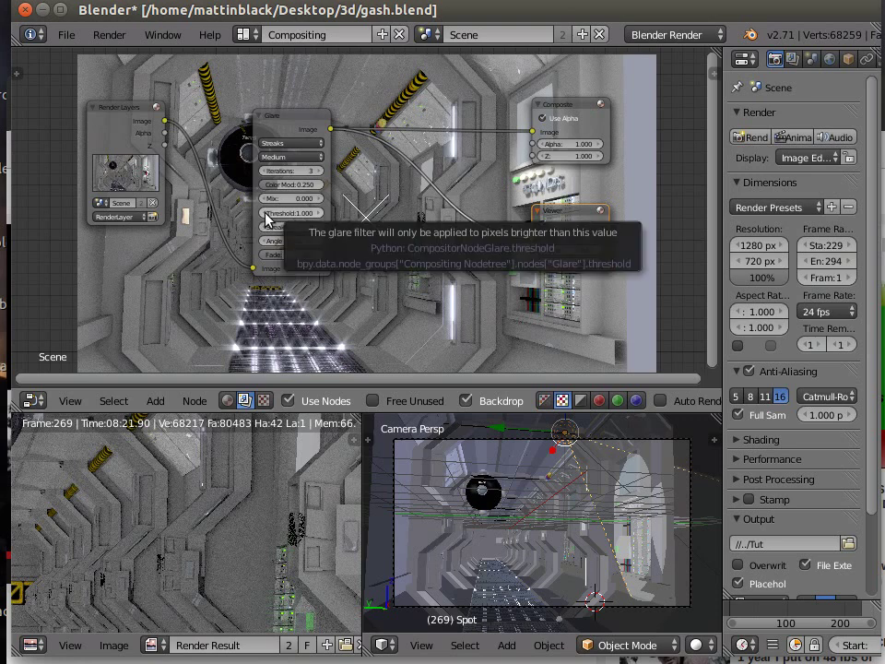
# Set the Glare node's threshold to 0.300.
pyautogui.click(265, 217)
pyautogui.click(266, 218)
pyautogui.click(265, 218)
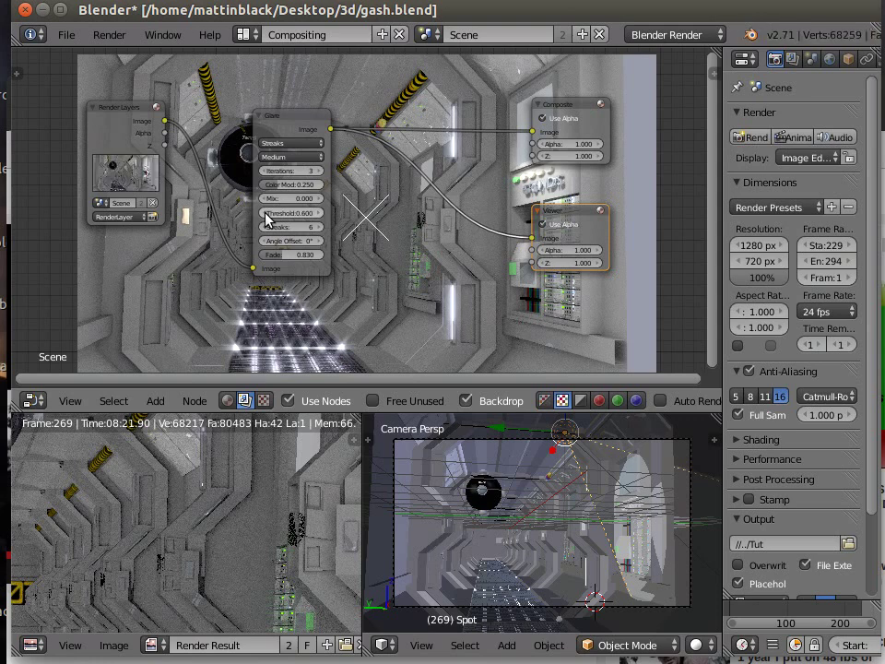
pyautogui.click(266, 217)
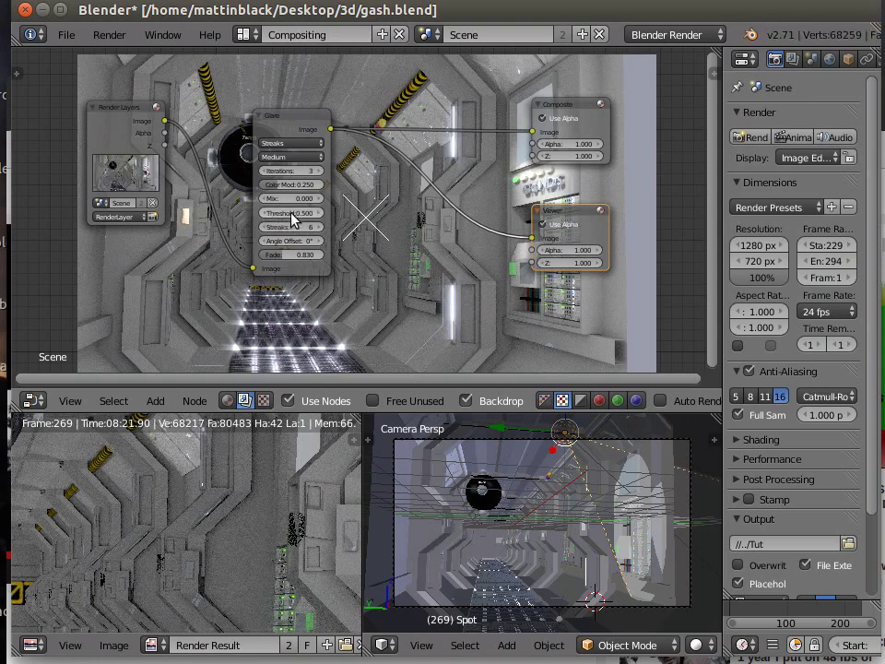
pyautogui.click(291, 214)
pyautogui.write('3')
pyautogui.press('Return')
pyautogui.click(291, 217)
pyautogui.press('BackSpace')
pyautogui.write('0.3')
pyautogui.press('Return')
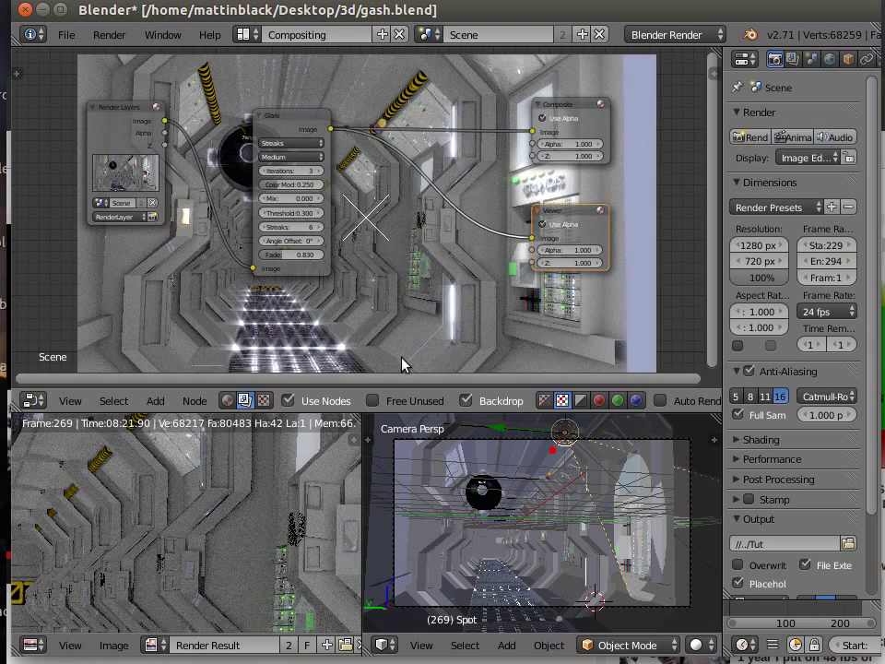
# Set the Glare node's streak angle offset to 15°.
pyautogui.click(304, 242)
pyautogui.write('15')
pyautogui.press('Return')
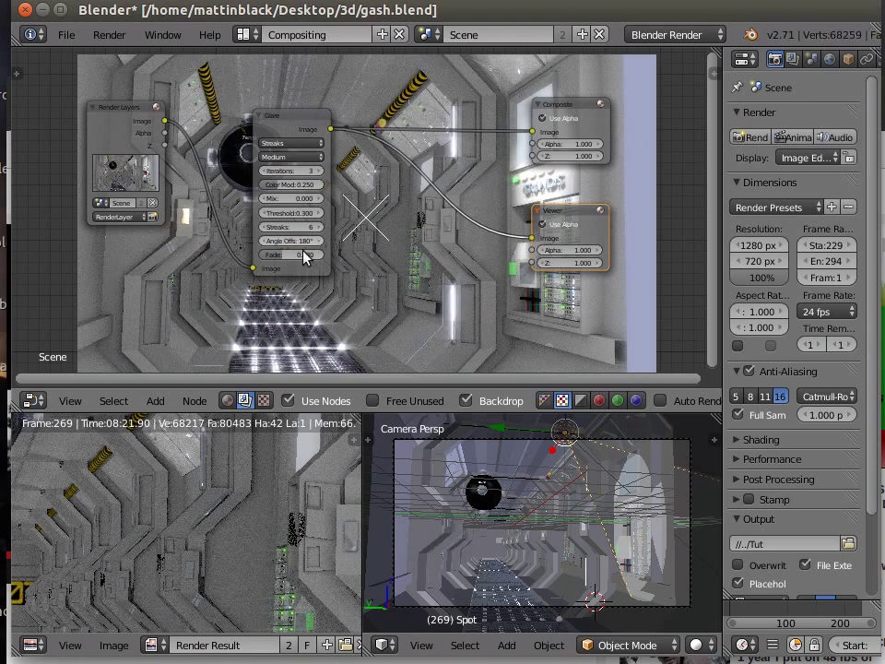
pyautogui.click(293, 241)
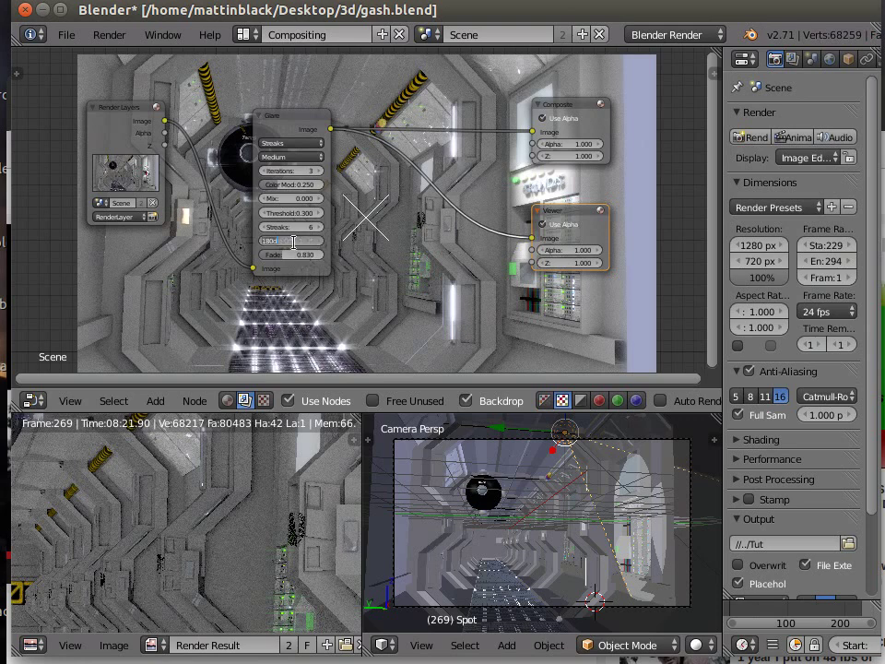
pyautogui.press('BackSpace')
pyautogui.write('15')
pyautogui.press('Return')
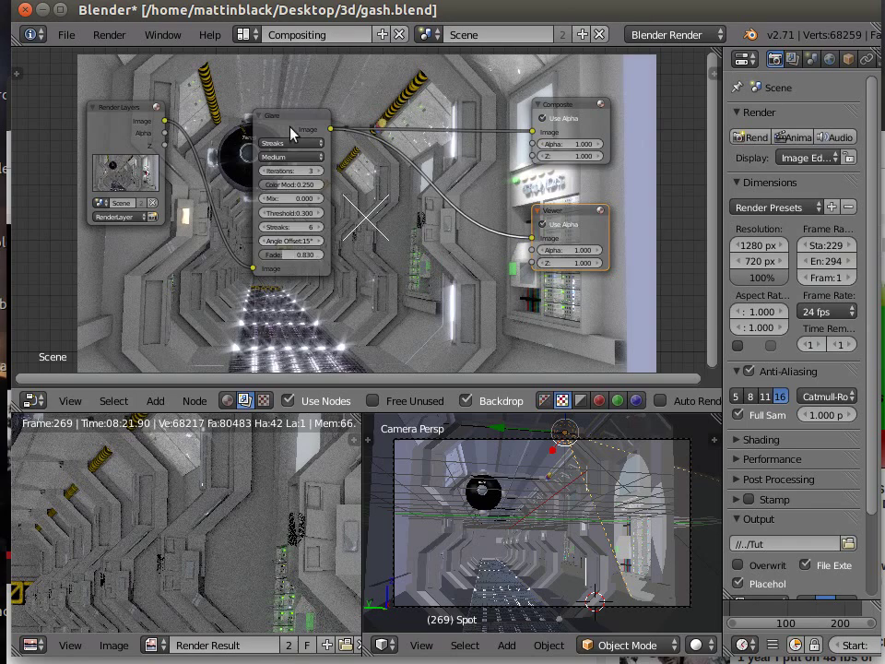
# Move the Glare node slightly higher in the node tree and set its fade to 0.880.
pyautogui.moveTo(285, 119); pyautogui.dragTo(278, 95)
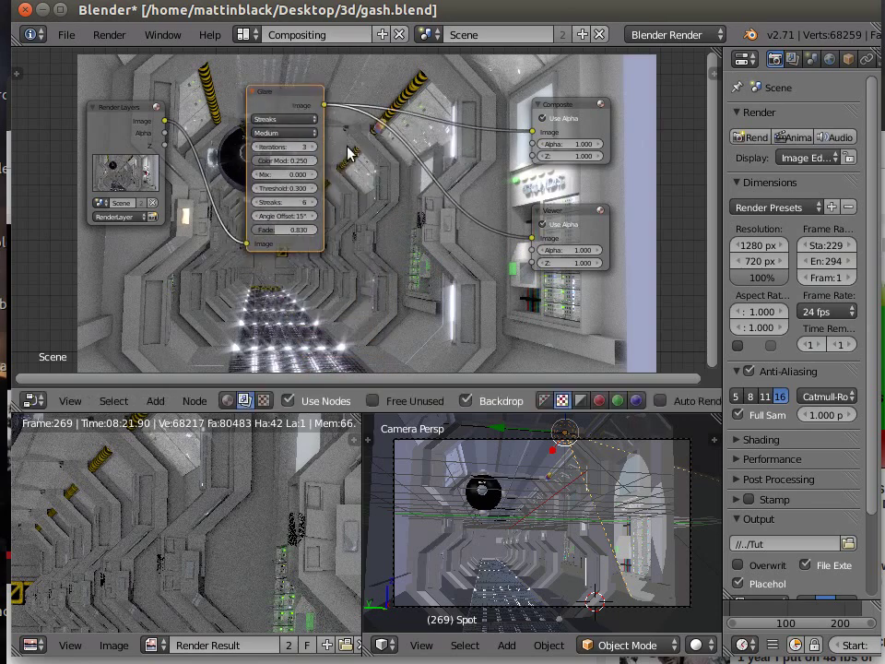
pyautogui.scroll(-1, 363, 180)
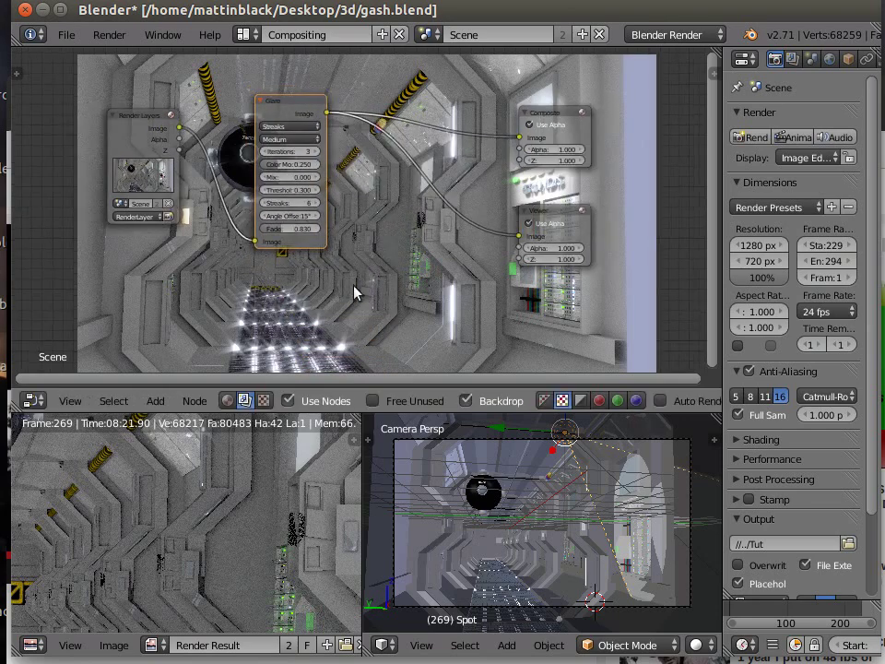
pyautogui.click(284, 230)
pyautogui.press('Return')
pyautogui.moveTo(291, 231); pyautogui.dragTo(294, 233)
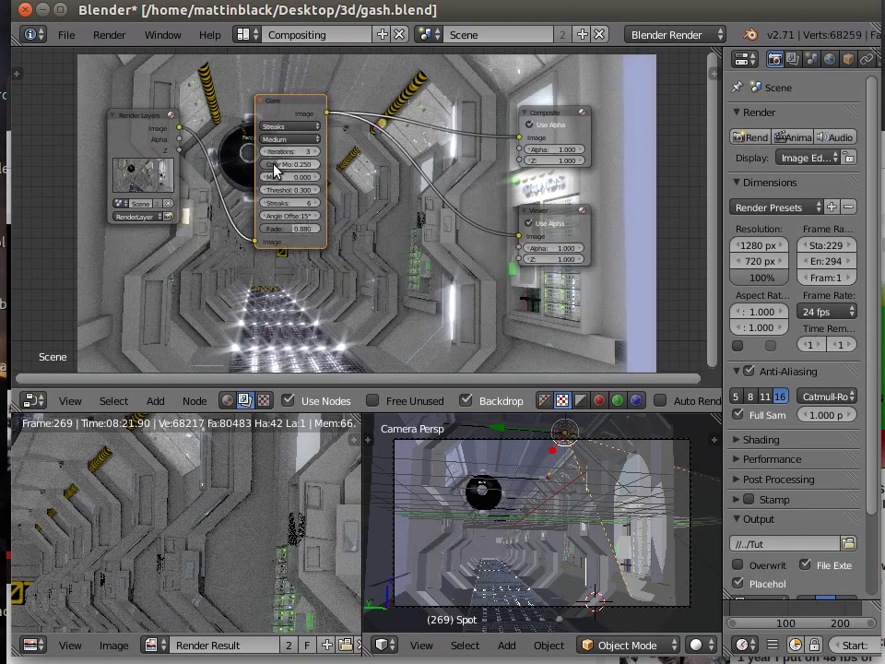
# Raise the Glare node's color modulation to 0.732.
pyautogui.moveTo(277, 164); pyautogui.dragTo(304, 164)
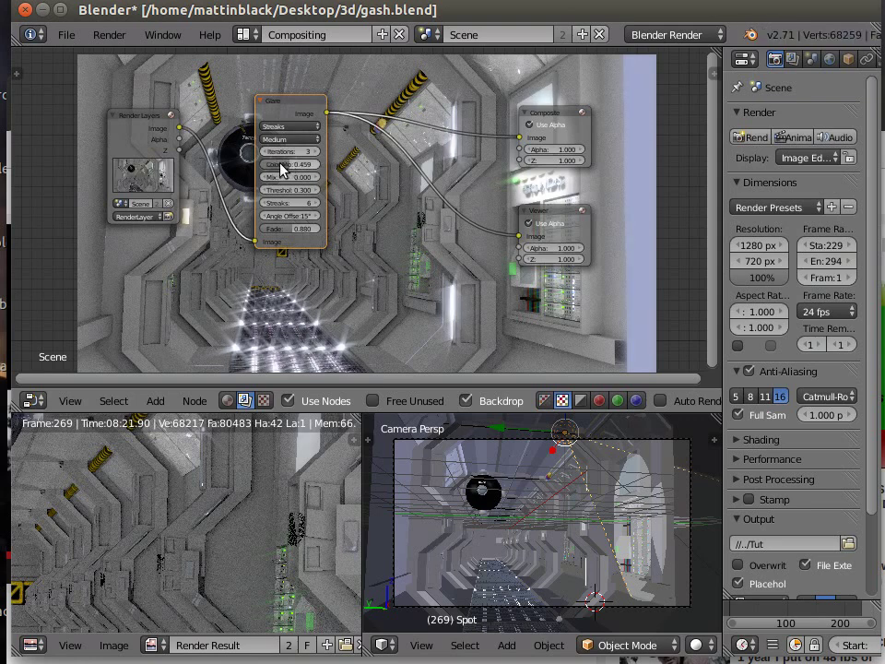
pyautogui.moveTo(282, 164); pyautogui.dragTo(301, 164)
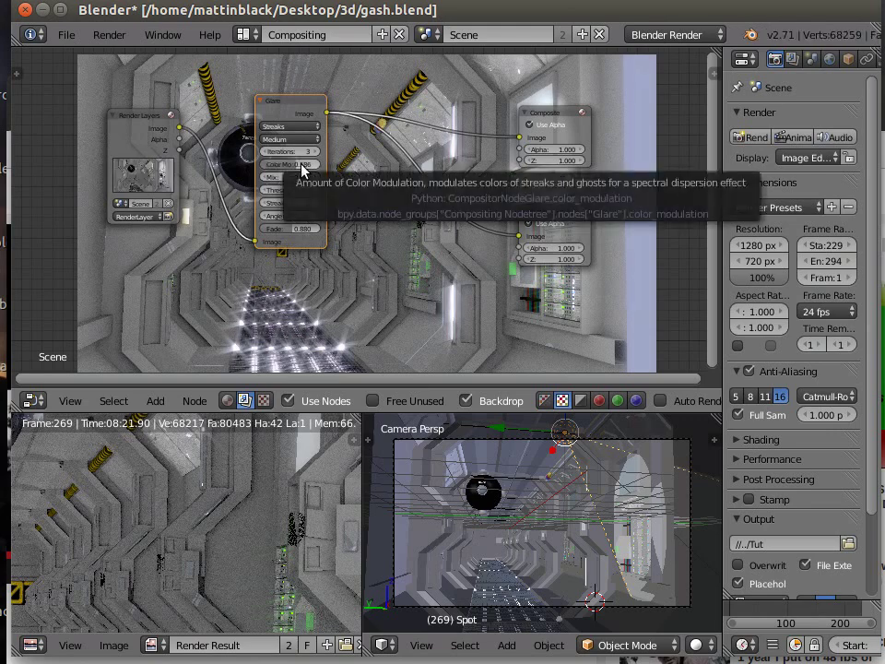
pyautogui.moveTo(302, 169)
pyautogui.mouseDown()
pyautogui.moveTo(319, 169)
pyautogui.moveTo(307, 168)
pyautogui.mouseUp()
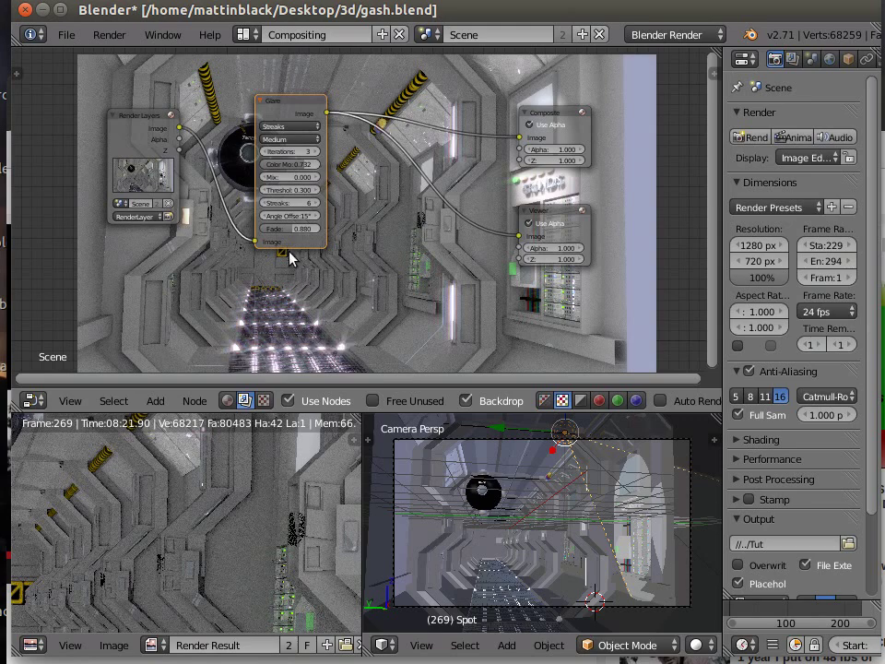
# Set the Glare node's fade to 0.896 and move the node closer to the Composite and Viewer nodes, clear of the sphere.
pyautogui.moveTo(291, 235); pyautogui.dragTo(301, 235)
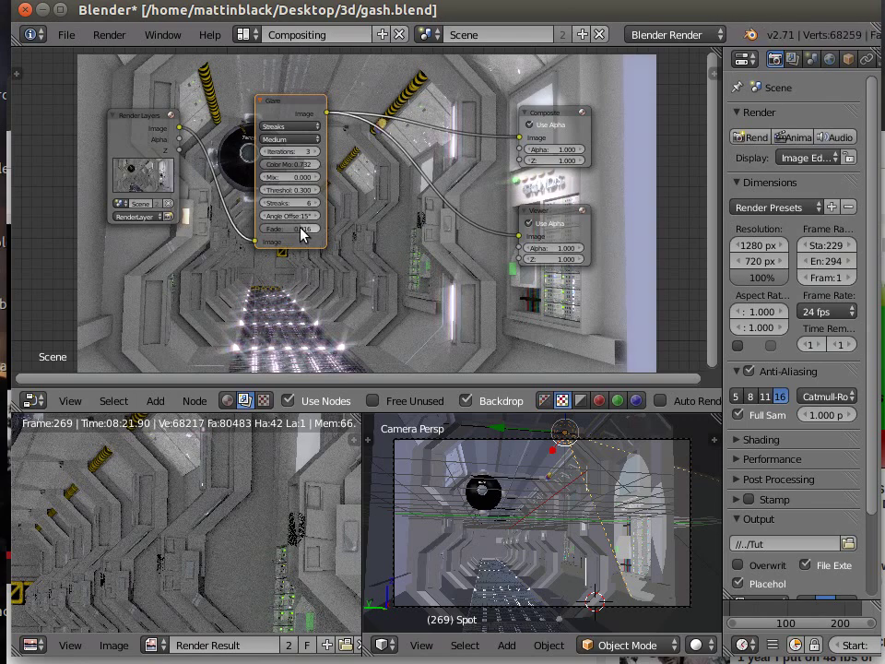
pyautogui.moveTo(302, 235); pyautogui.dragTo(296, 235)
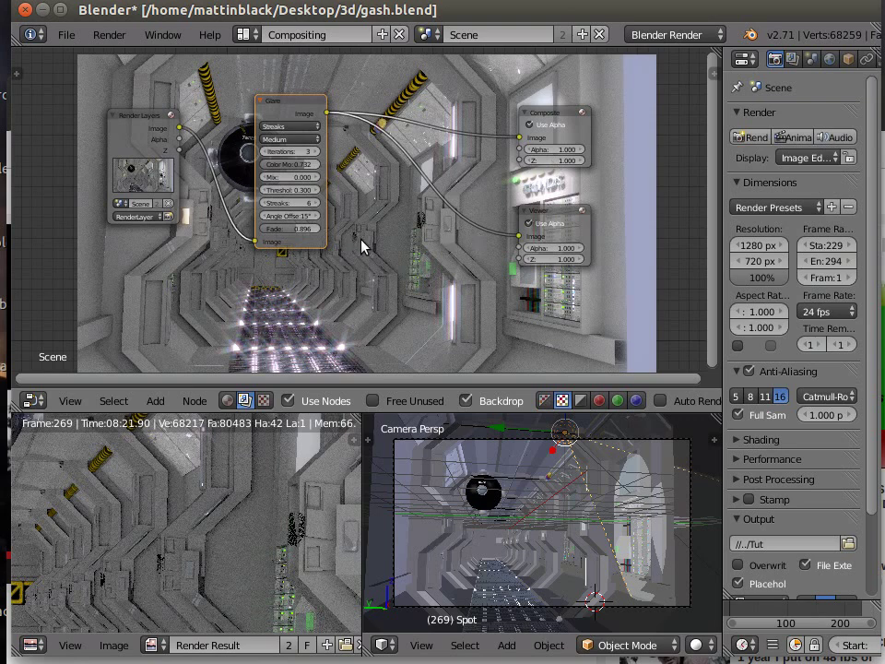
pyautogui.moveTo(299, 109); pyautogui.dragTo(392, 109)
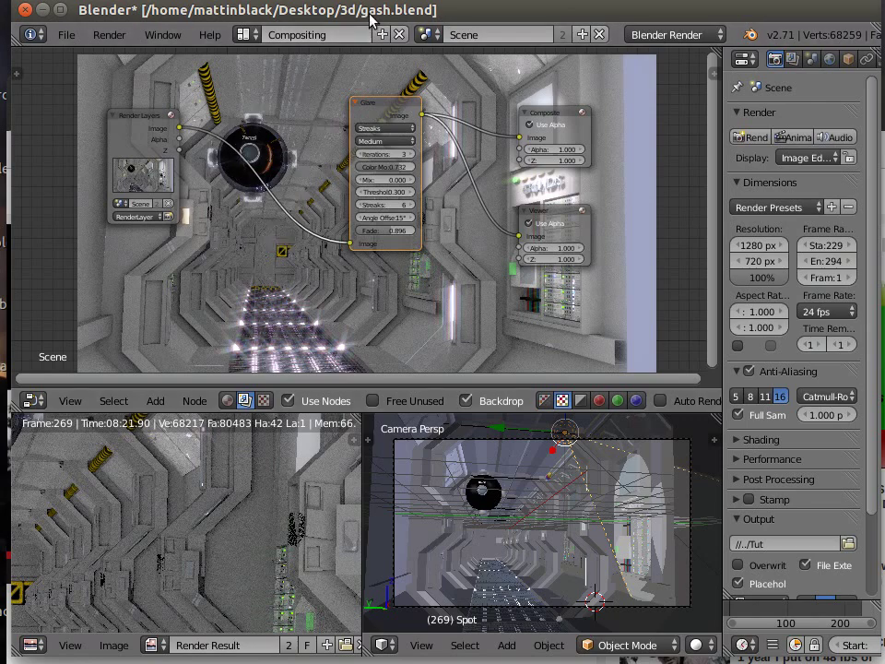
# Switch to the Default screen layout and select the Camera in the outliner.
pyautogui.click(245, 35)
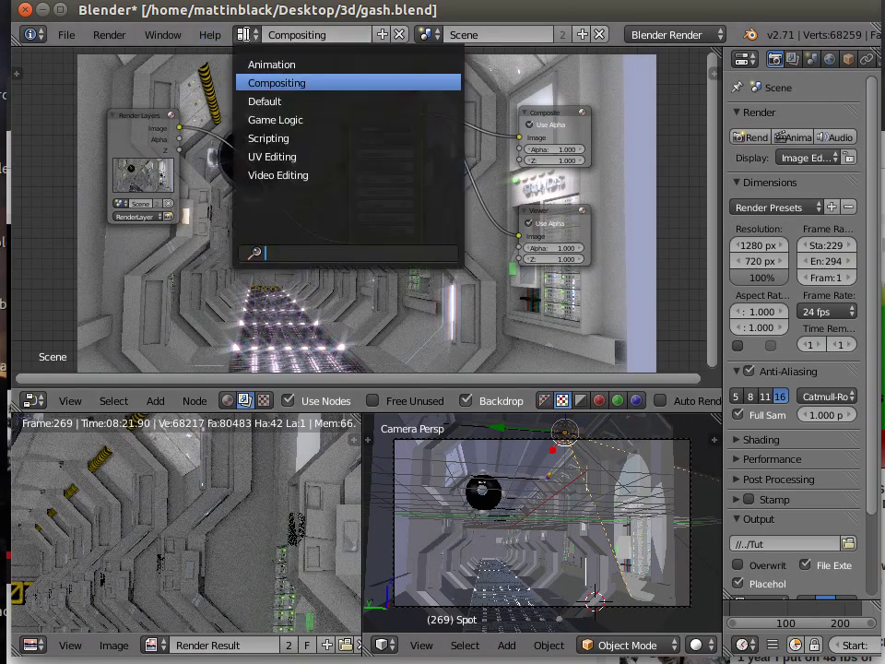
pyautogui.click(267, 102)
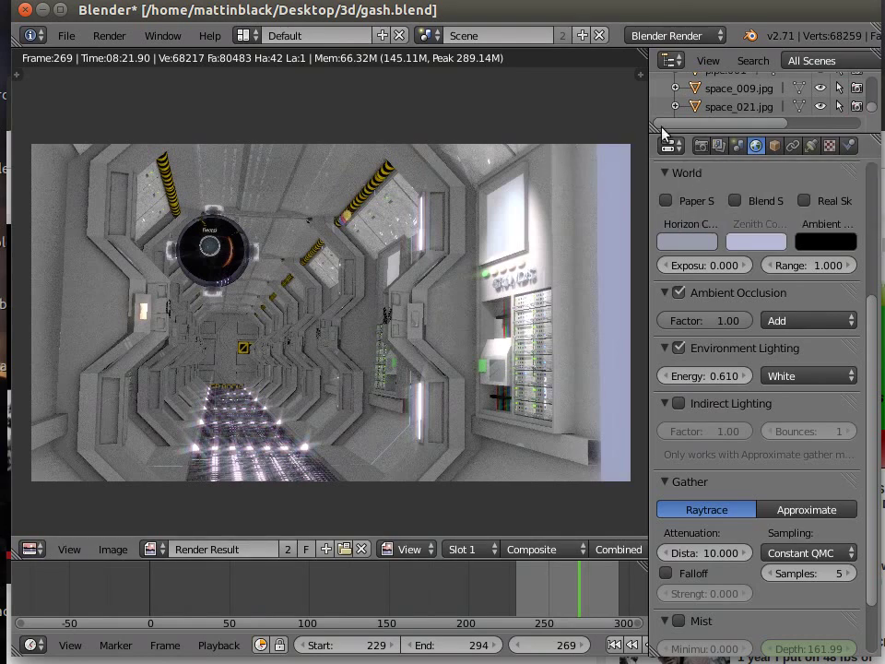
pyautogui.scroll(-5, 752, 109)
pyautogui.scroll(2, 753, 109)
pyautogui.scroll(10, 751, 109)
pyautogui.scroll(6, 751, 109)
pyautogui.moveTo(873, 107); pyautogui.dragTo(871, 71)
pyautogui.click(863, 59)
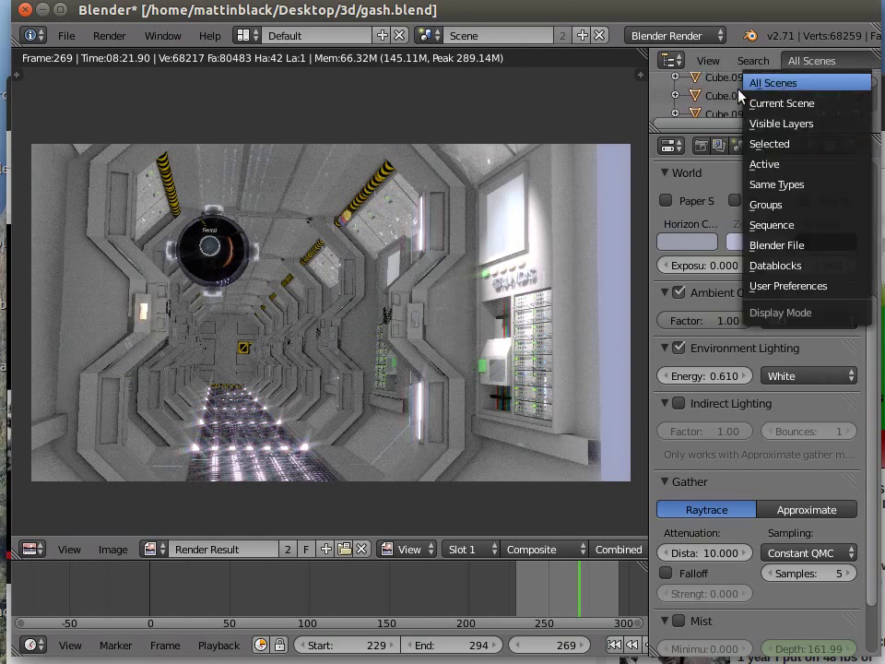
pyautogui.scroll(5, 723, 95)
pyautogui.scroll(3, 752, 111)
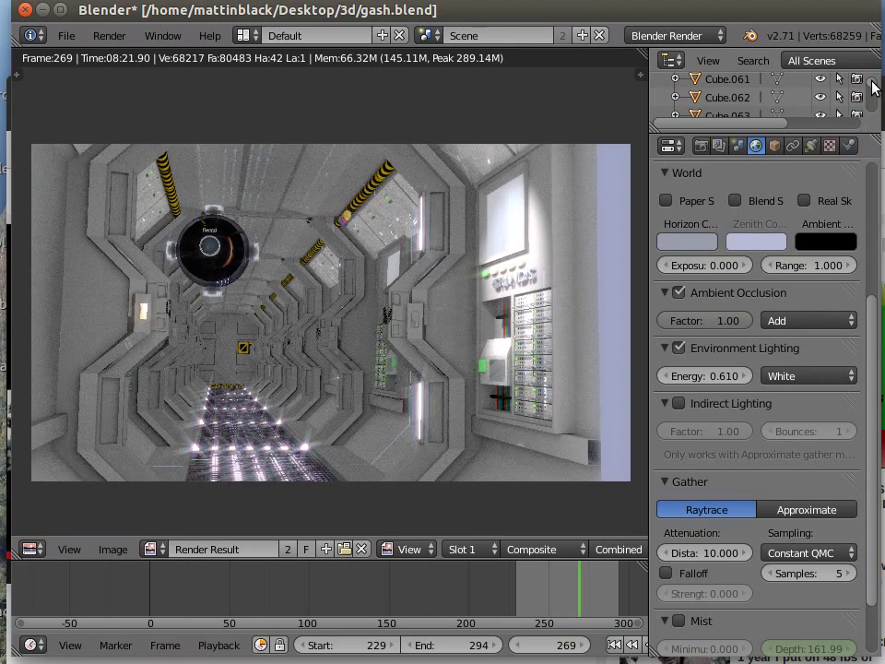
pyautogui.moveTo(874, 87); pyautogui.dragTo(871, 66)
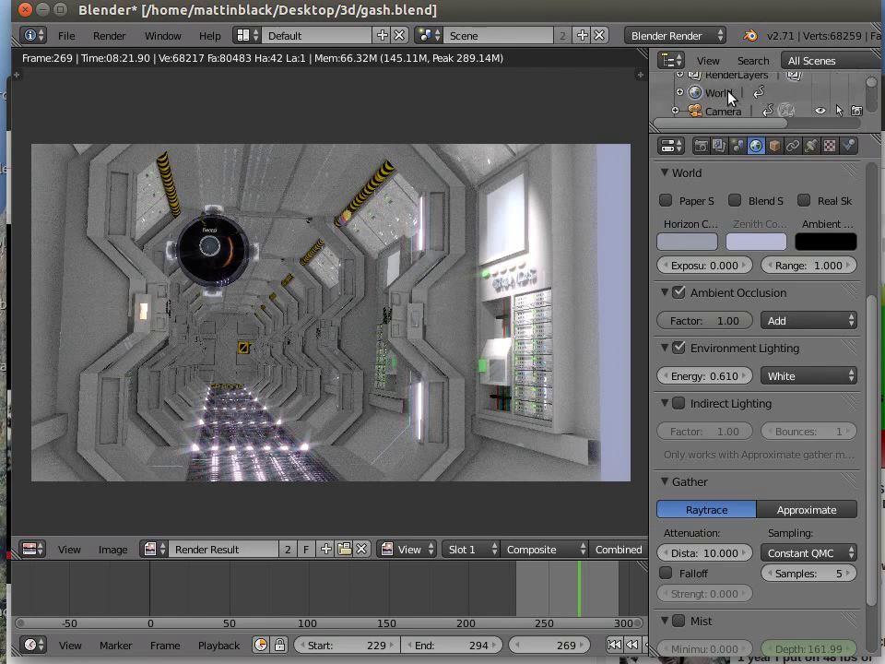
pyautogui.click(719, 112)
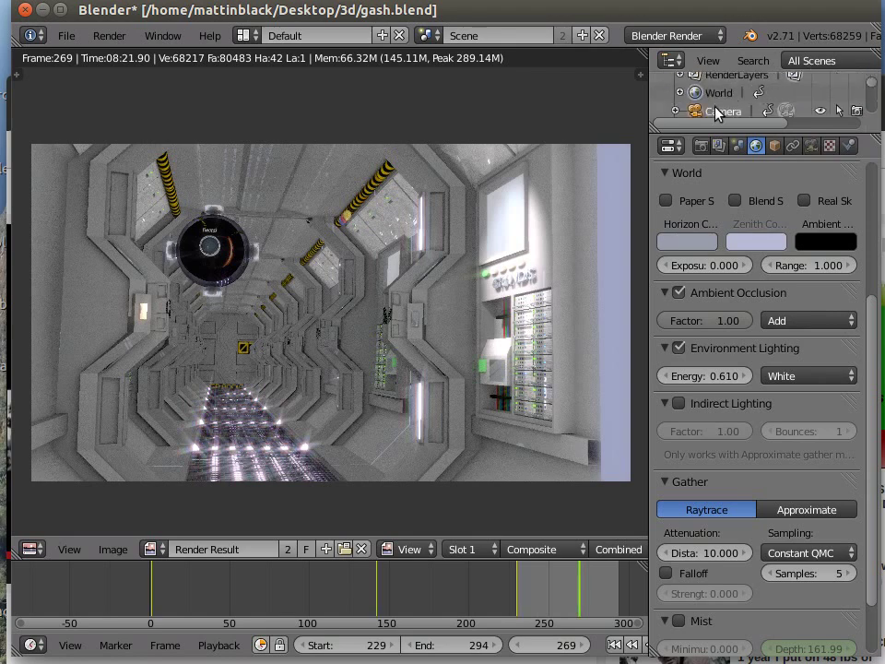
# Display the camera's lens and depth of field settings, and change the render result area to a 3D View.
pyautogui.click(812, 147)
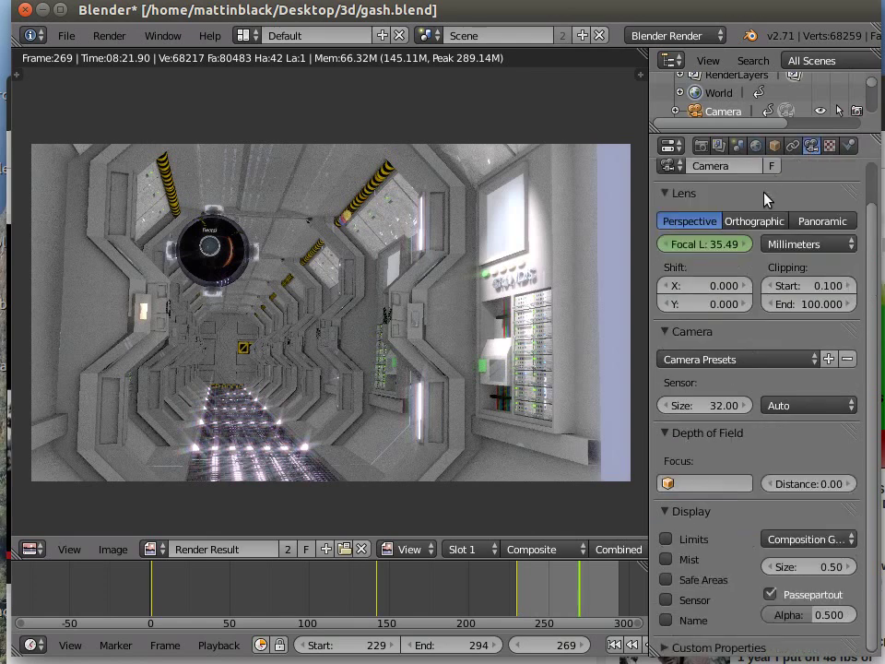
pyautogui.scroll(-1, 771, 333)
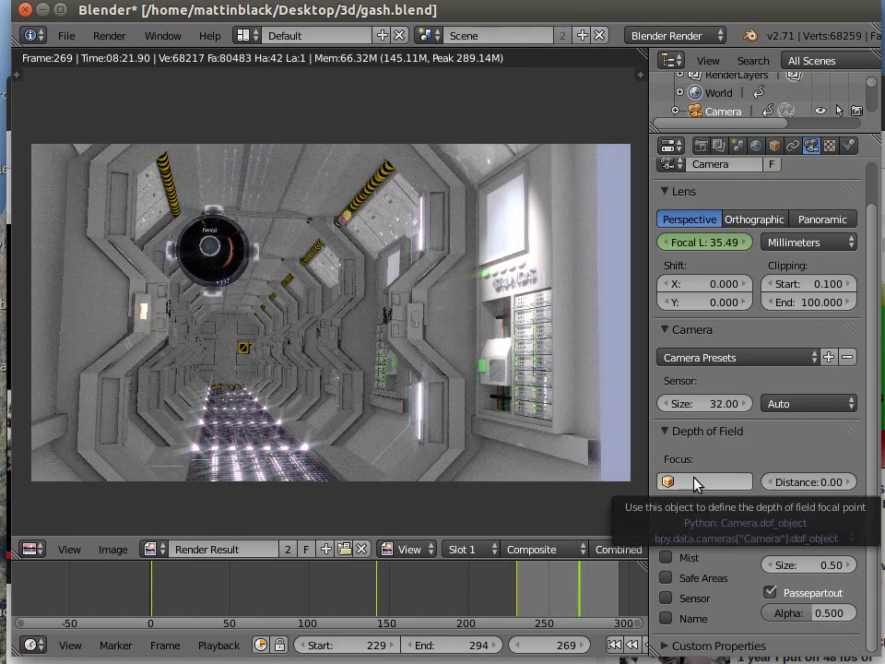
pyautogui.click(62, 37)
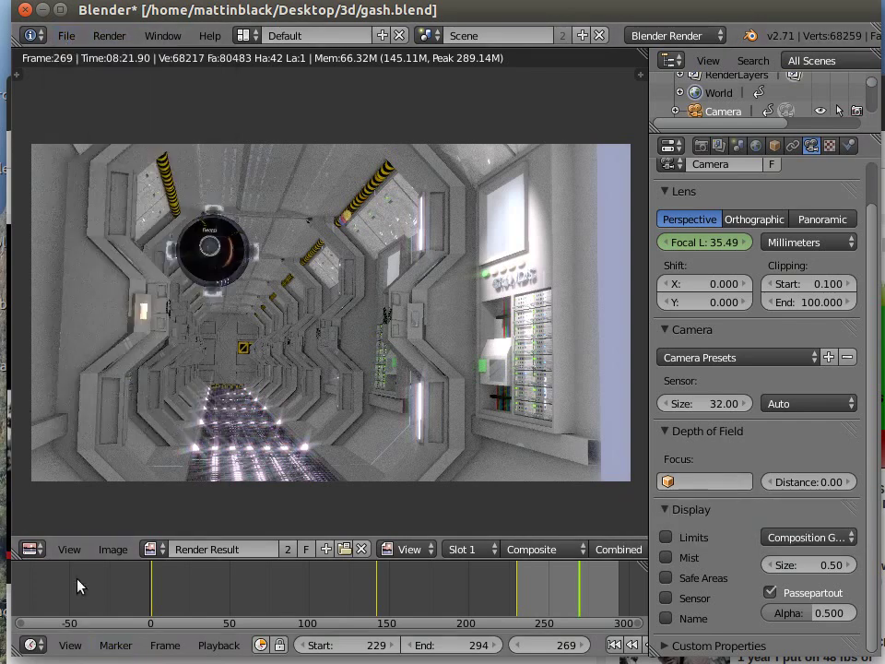
pyautogui.click(31, 550)
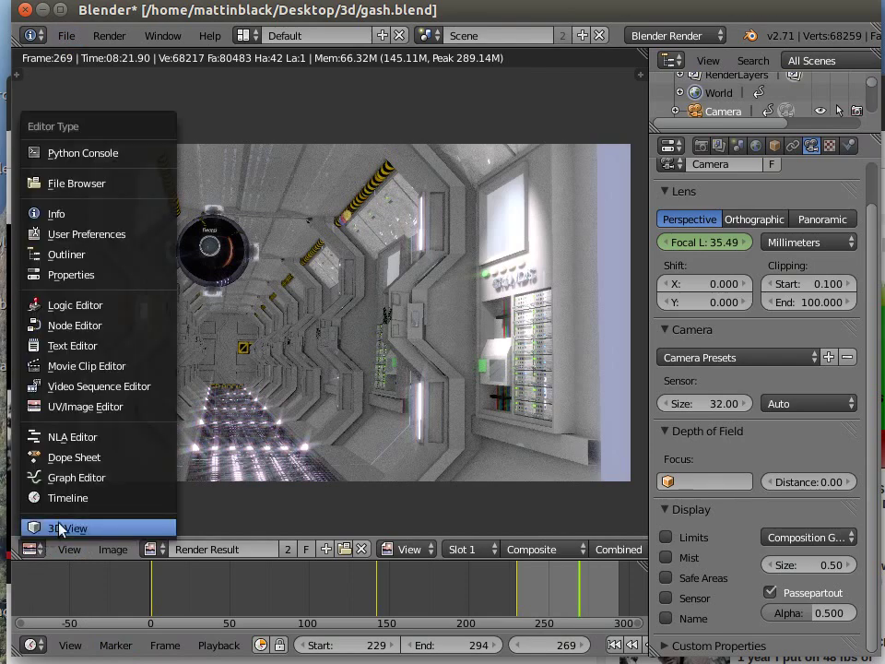
pyautogui.click(66, 526)
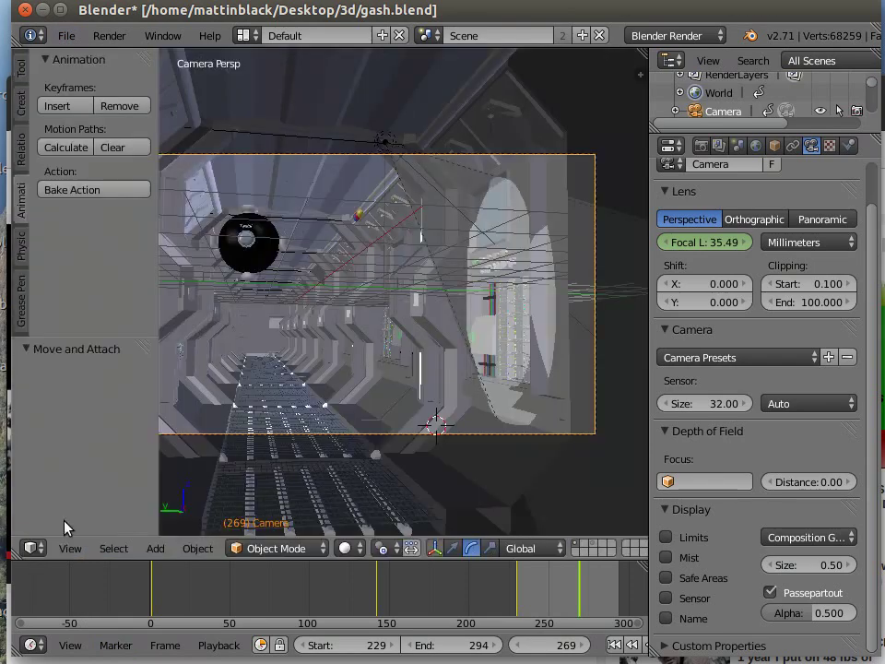
# Identify the black floating sphere by selecting it, and set Sphere as the camera's depth of field focus object.
pyautogui.rightClick(265, 245)
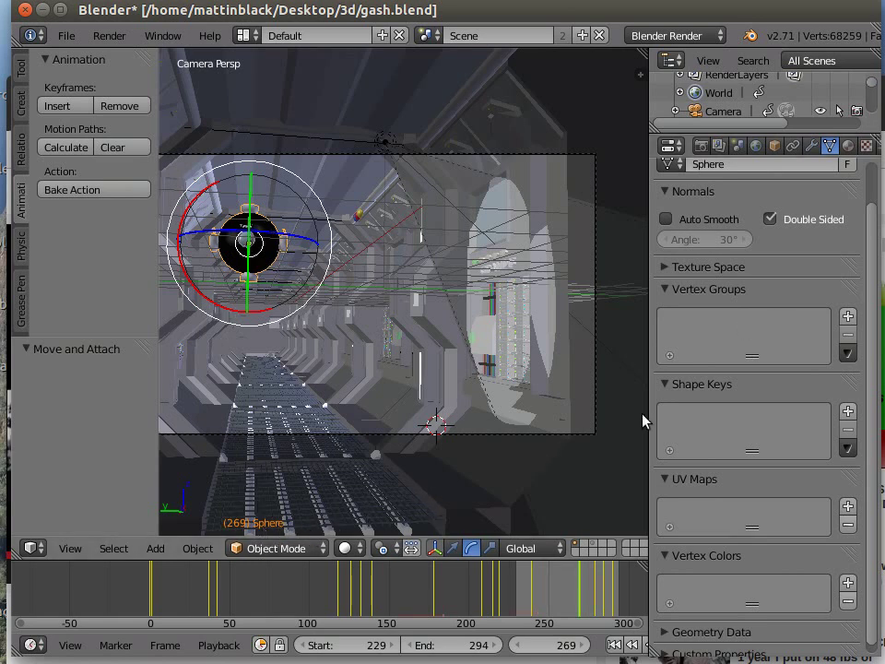
pyautogui.scroll(2, 873, 306)
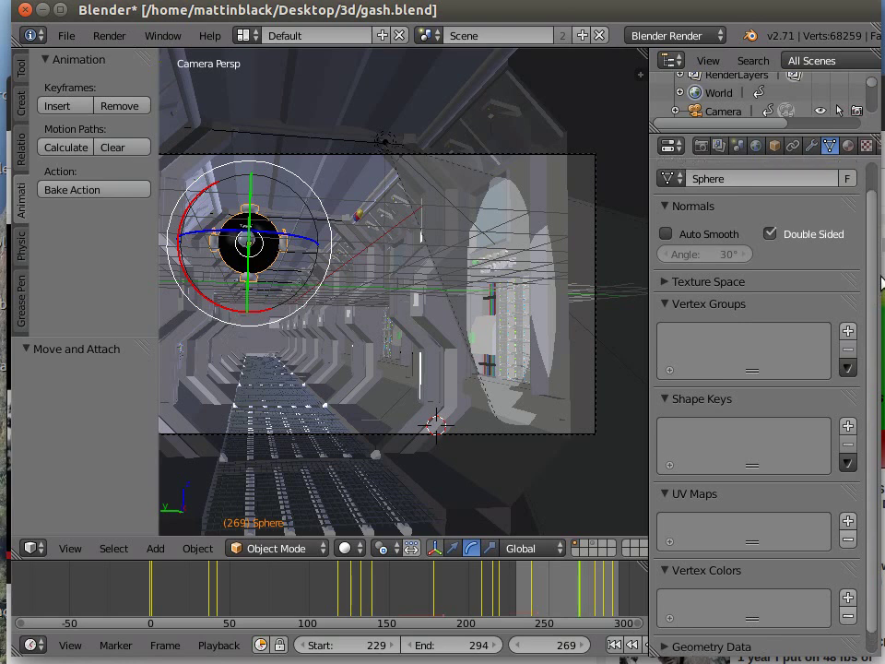
pyautogui.click(725, 111)
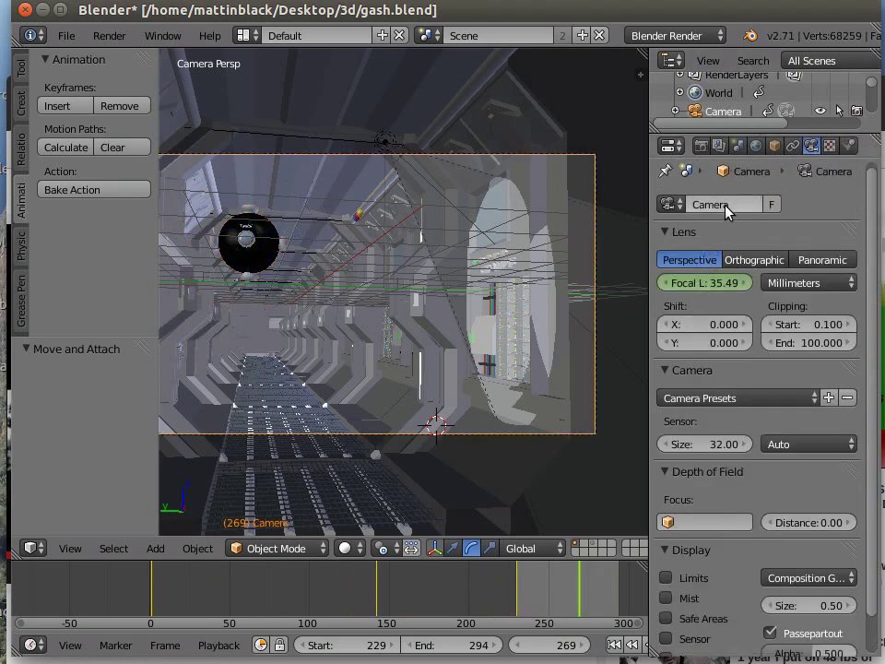
pyautogui.click(696, 522)
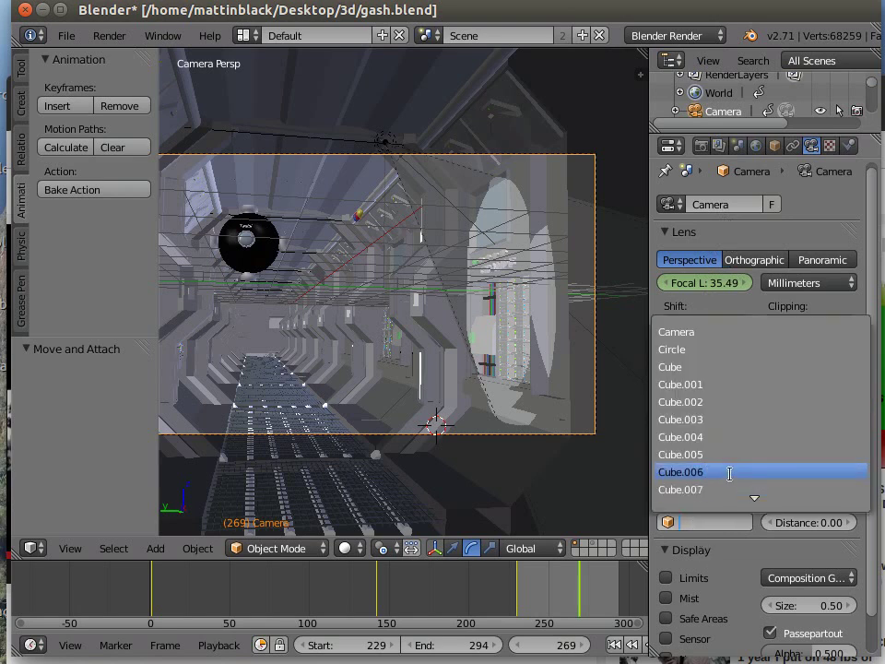
pyautogui.write('s')
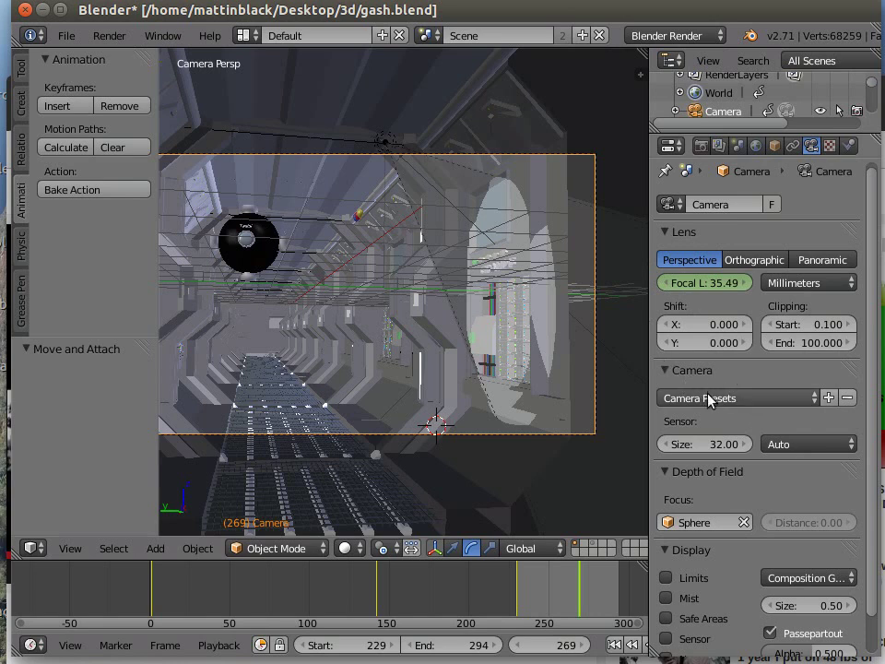
# Apply the Canon C300 preset to the camera and check the wider framing around the camera view.
pyautogui.click(805, 403)
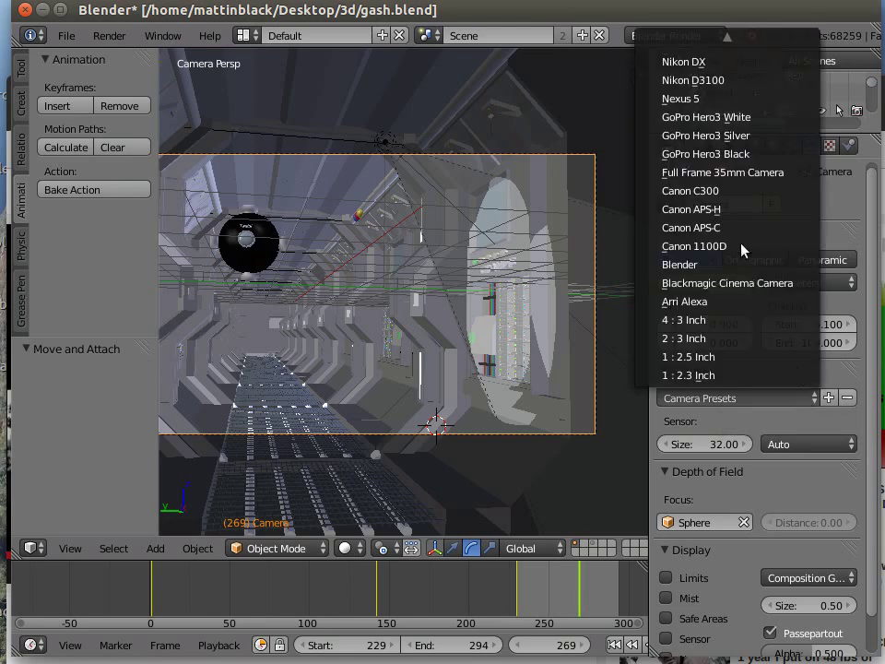
pyautogui.click(731, 191)
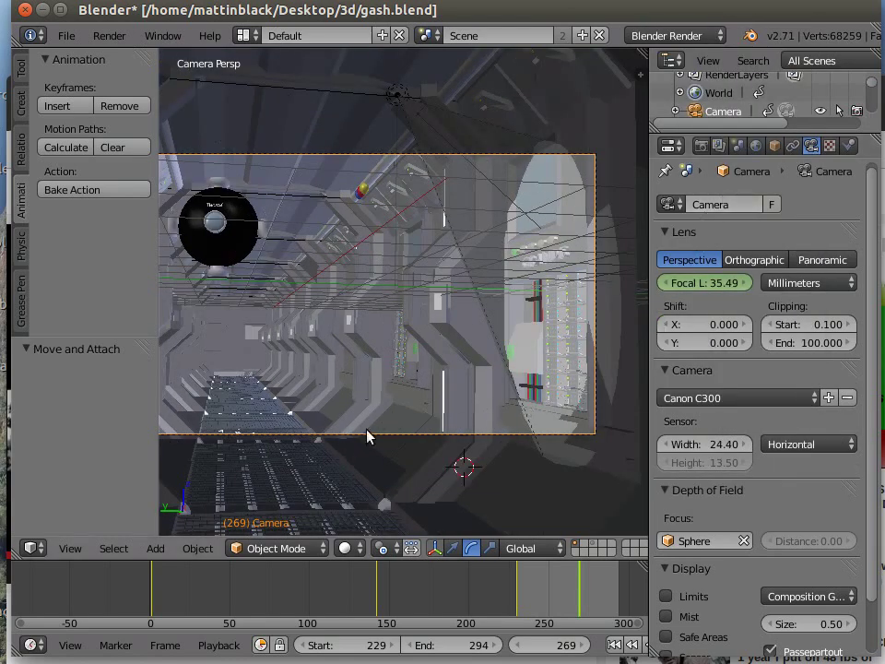
pyautogui.scroll(-2, 388, 439)
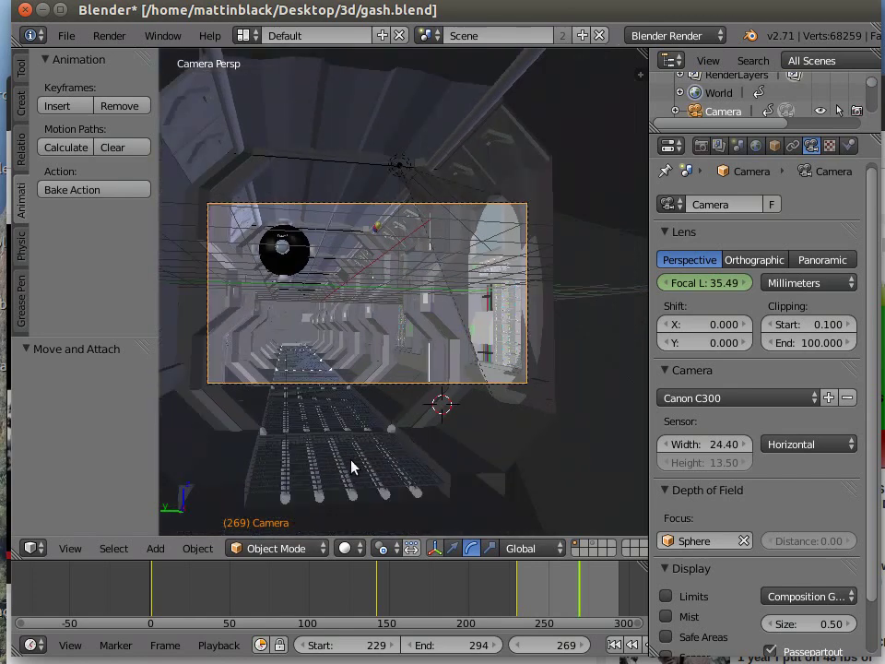
# Set the camera's focal length to 34.02 mm in camera view and keyframe it at frame 269.
pyautogui.moveTo(354, 466); pyautogui.dragTo(93, 515, button='middle')
pyautogui.click(70, 548)
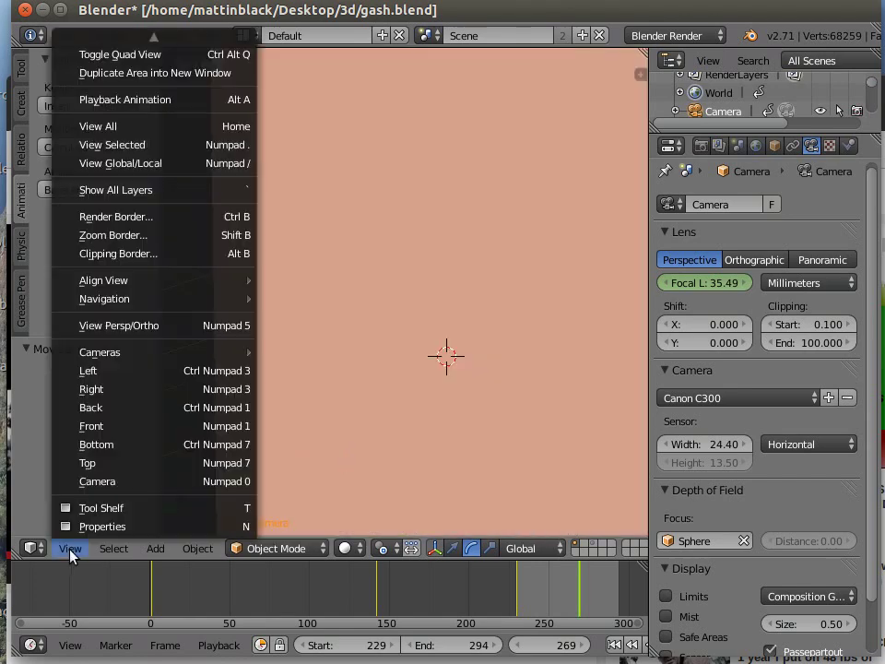
pyautogui.click(118, 483)
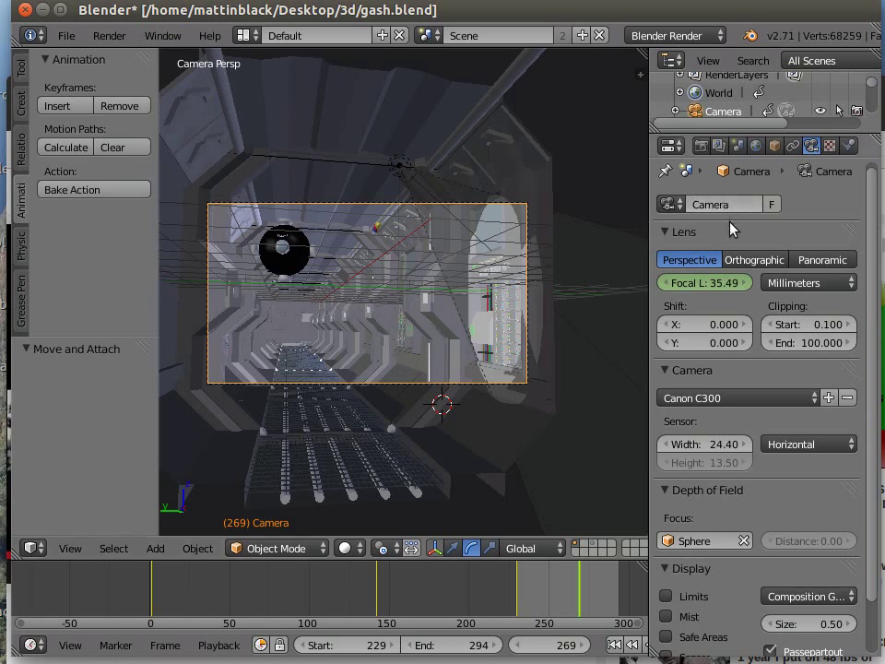
pyautogui.click(707, 283)
pyautogui.click(707, 283)
pyautogui.click(693, 309)
pyautogui.moveTo(693, 286); pyautogui.dragTo(645, 285)
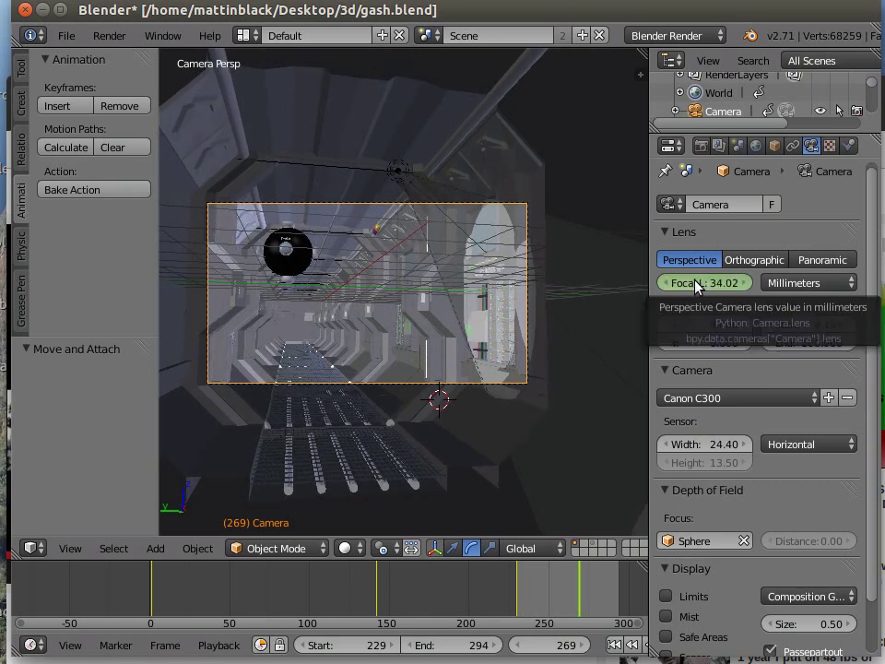
pyautogui.press('i')
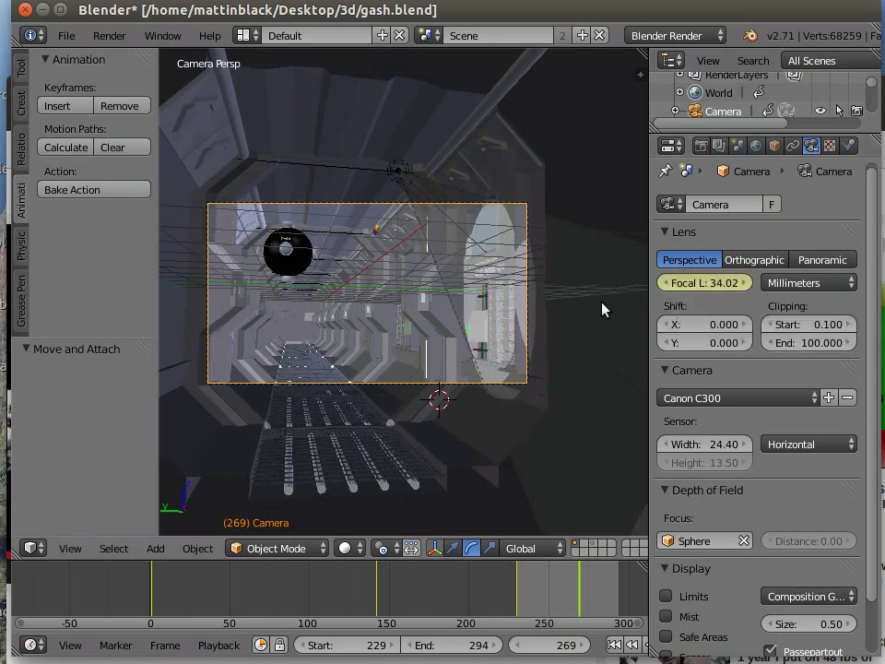
# Switch to the Compositing screen layout and insert a Defocus node between the Render Layers and Glare nodes.
pyautogui.click(244, 36)
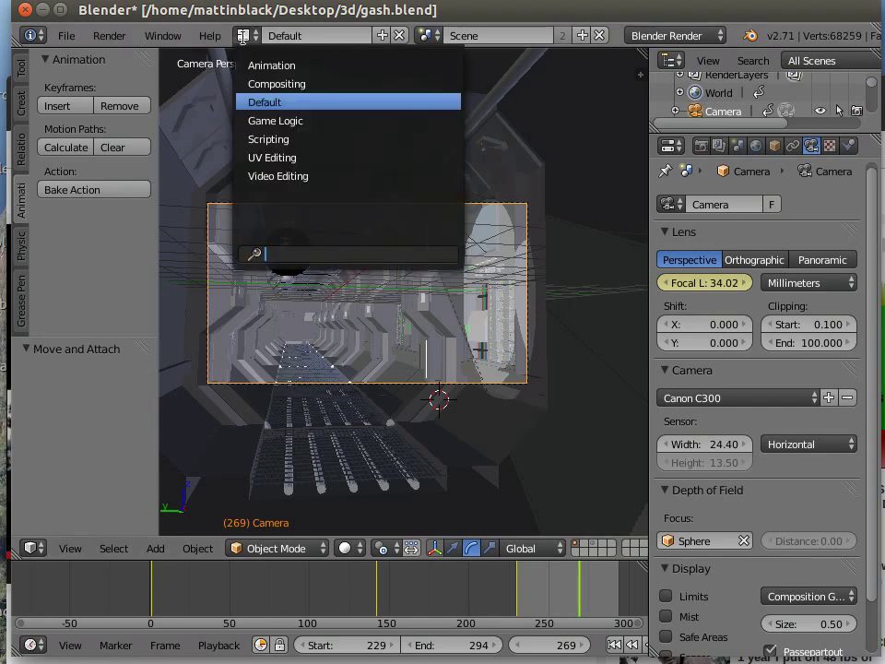
pyautogui.click(273, 84)
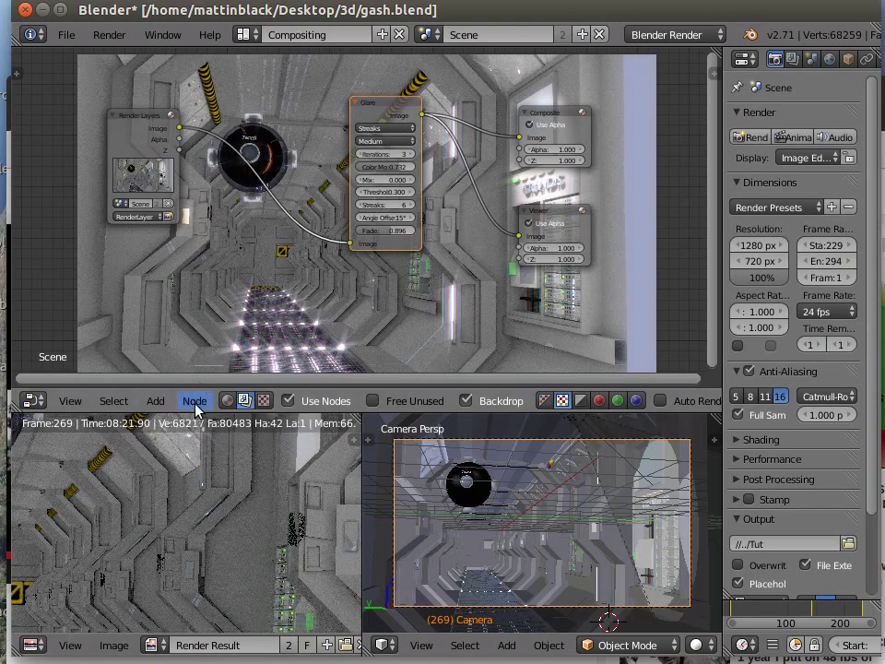
pyautogui.click(153, 401)
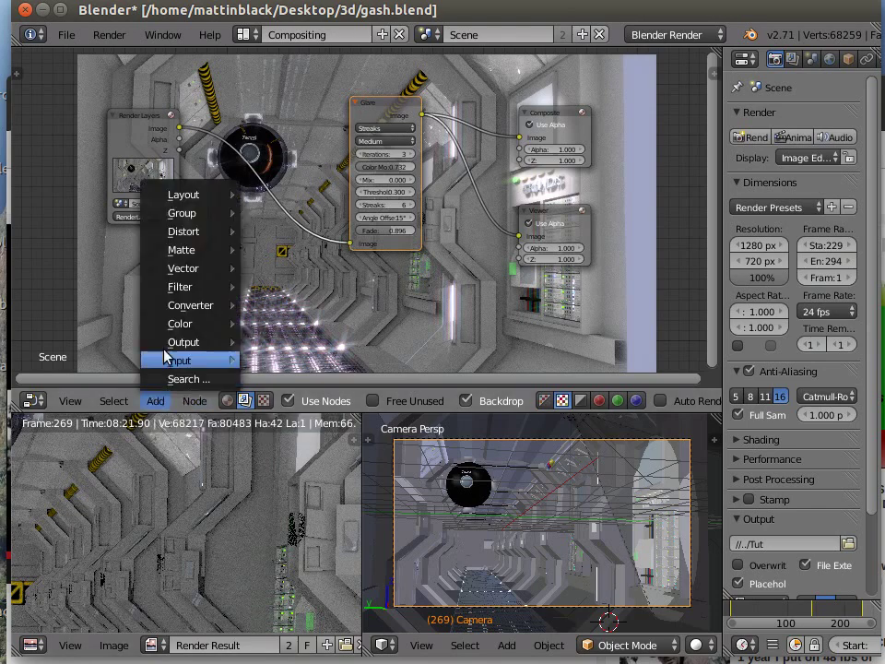
pyautogui.moveTo(191, 289)
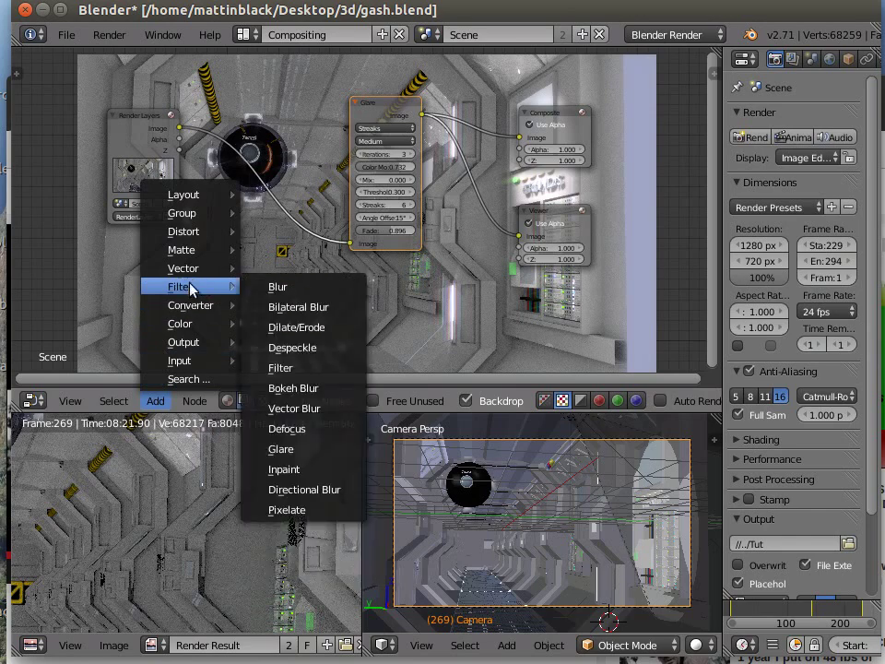
pyautogui.click(306, 433)
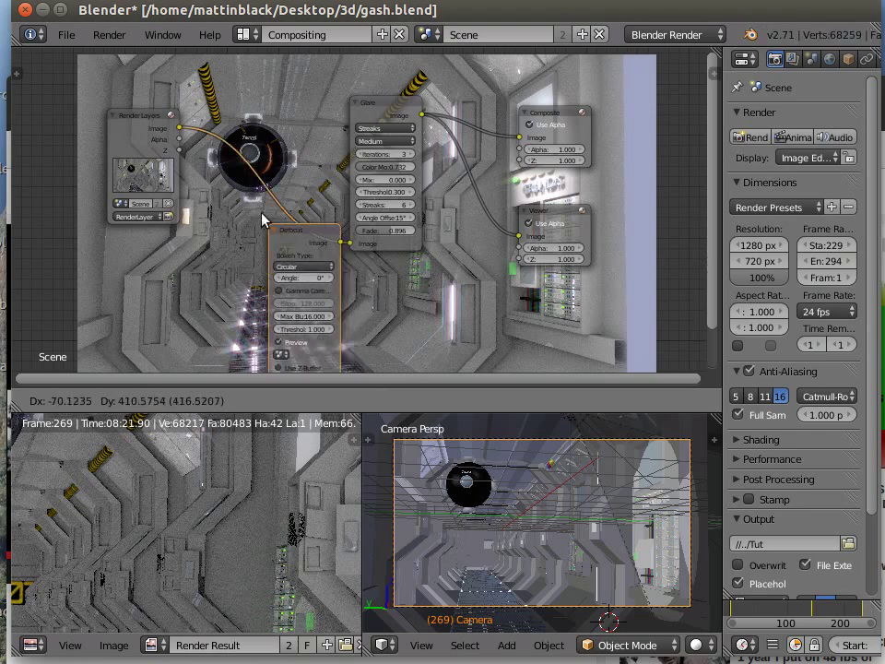
pyautogui.click(237, 114)
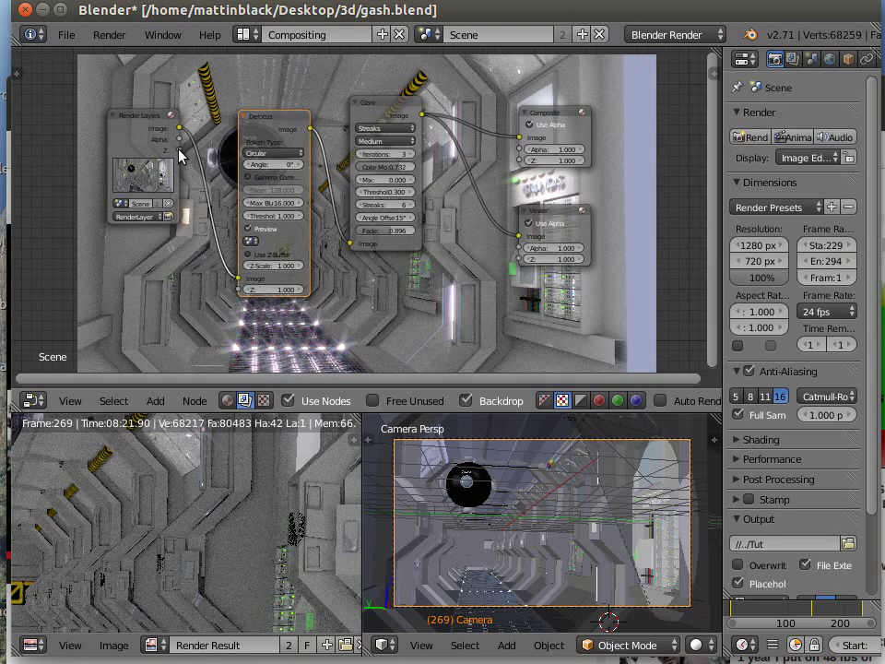
# Connect the Render Layers Z output to the Defocus node's Z input and enable Use Z-Buffer, moving the node clear of the sphere.
pyautogui.moveTo(180, 157); pyautogui.dragTo(237, 297)
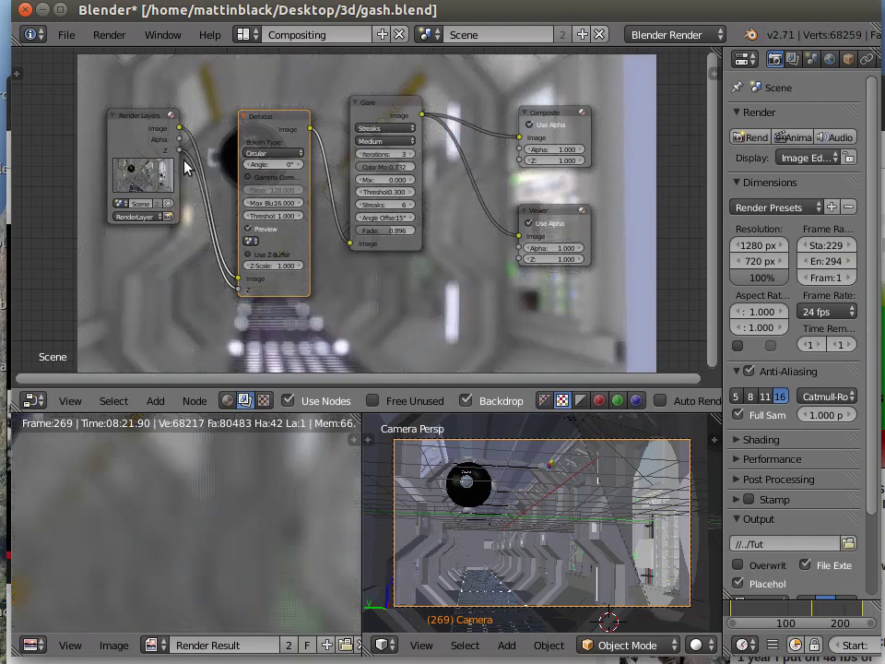
pyautogui.click(247, 255)
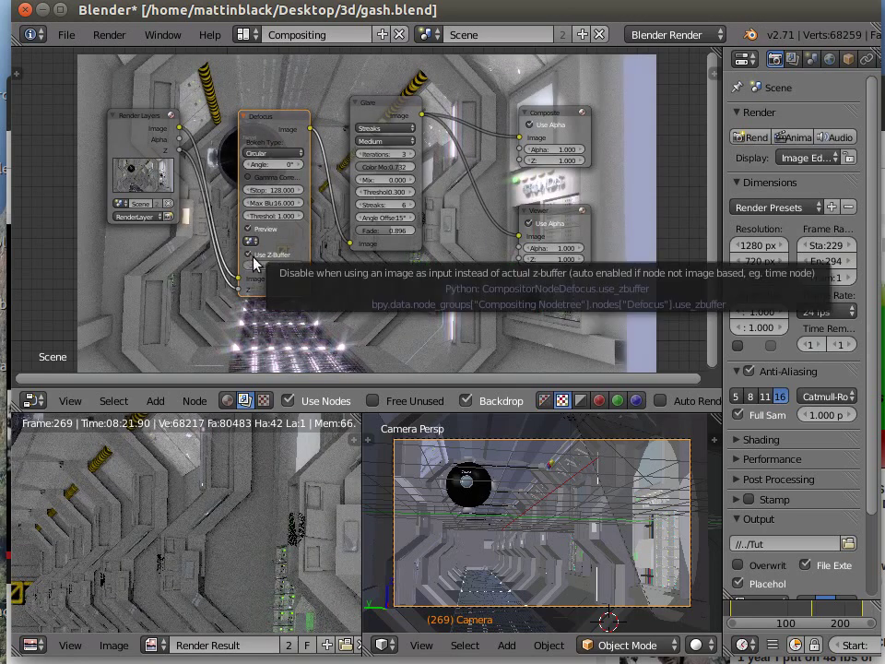
pyautogui.moveTo(277, 123); pyautogui.dragTo(313, 197)
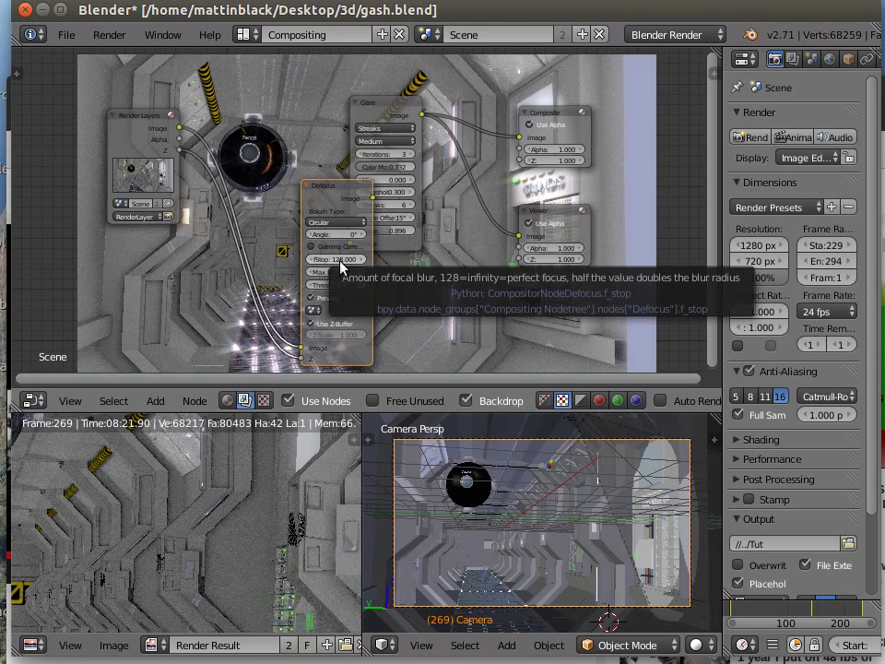
# Try fStop values of 4, 2 and 9 on the Defocus node to compare the blur.
pyautogui.click(340, 265)
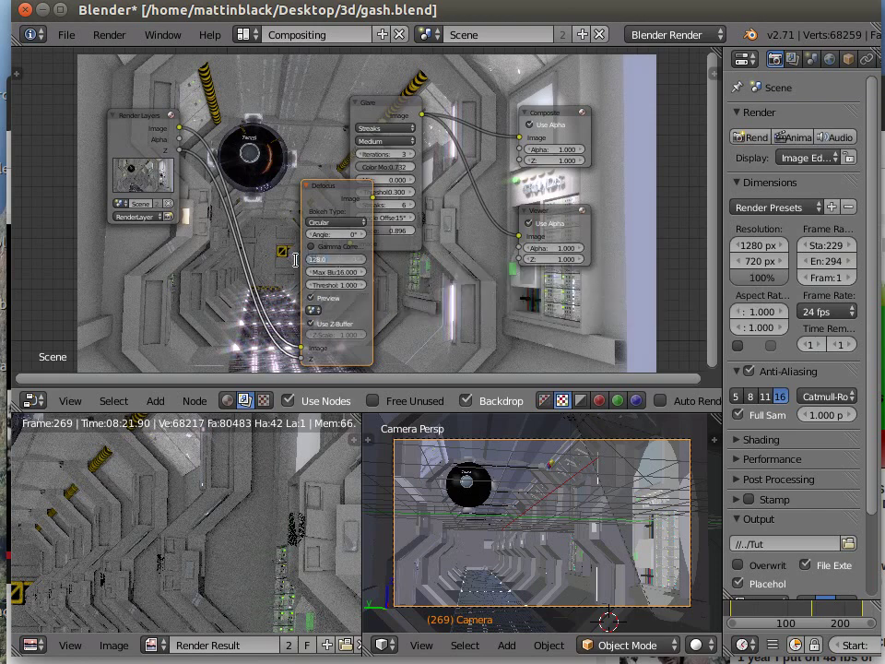
pyautogui.moveTo(335, 260); pyautogui.dragTo(258, 247)
pyautogui.write('4')
pyautogui.press('Return')
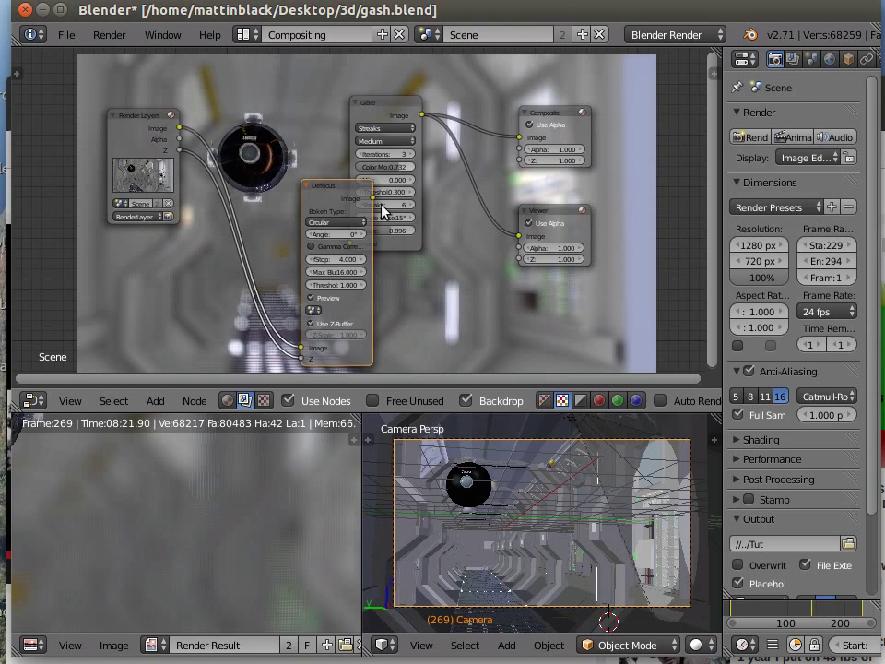
pyautogui.click(342, 261)
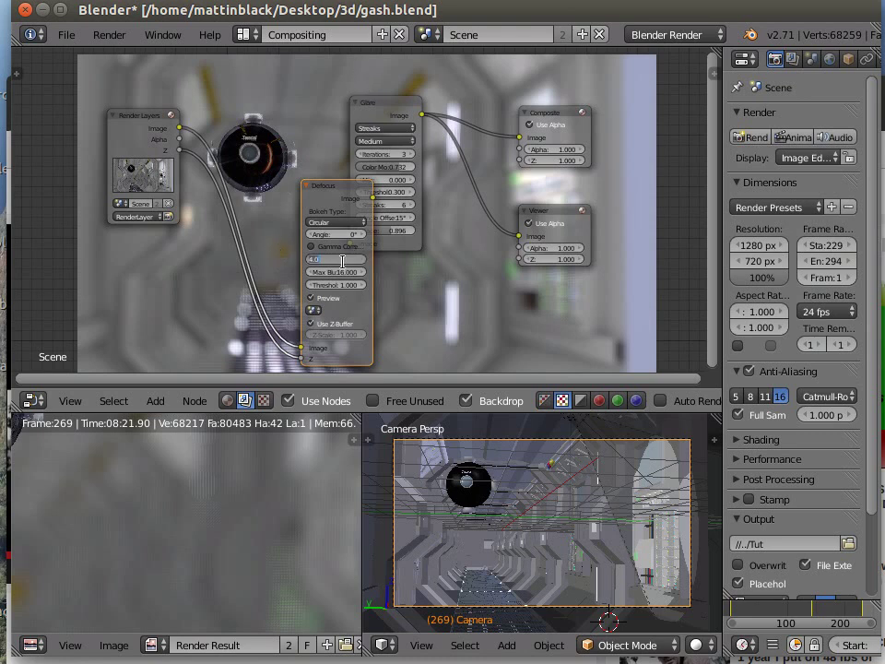
pyautogui.write('2')
pyautogui.press('Return')
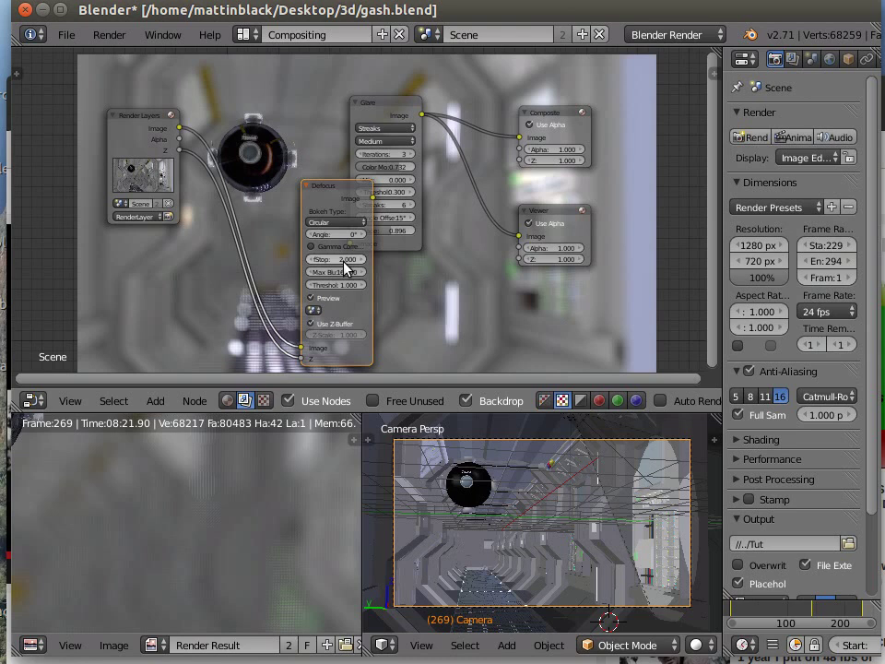
pyautogui.click(342, 261)
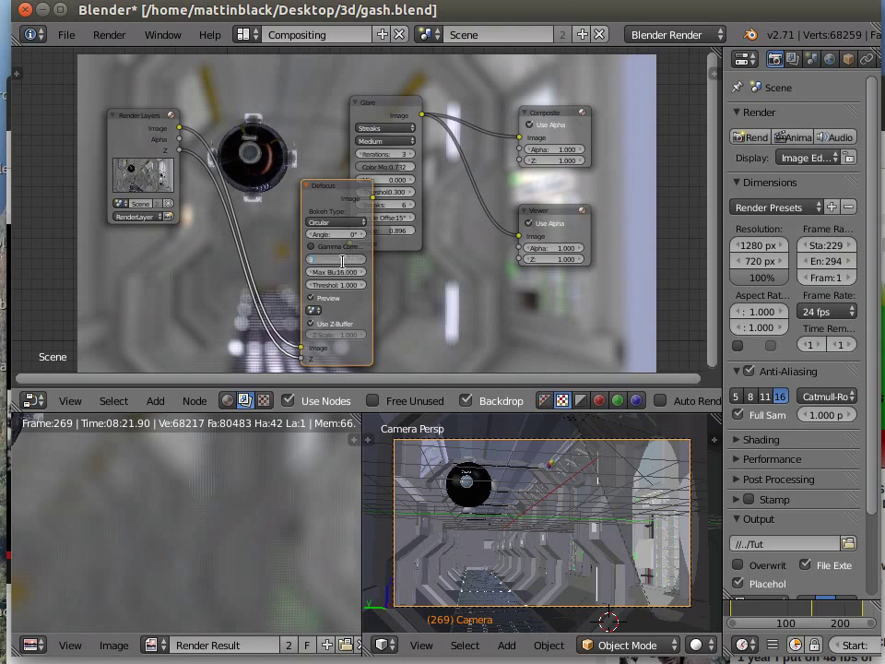
pyautogui.press('Return')
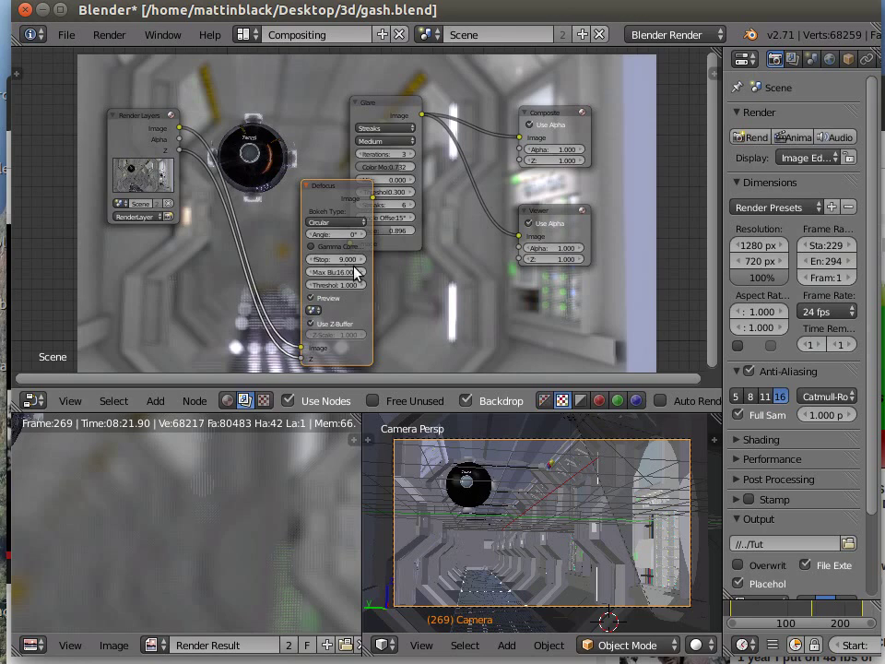
# Try weaker focal blur by setting the Defocus node's fStop to 12 and 24.
pyautogui.click(349, 259)
pyautogui.write('12')
pyautogui.press('Return')
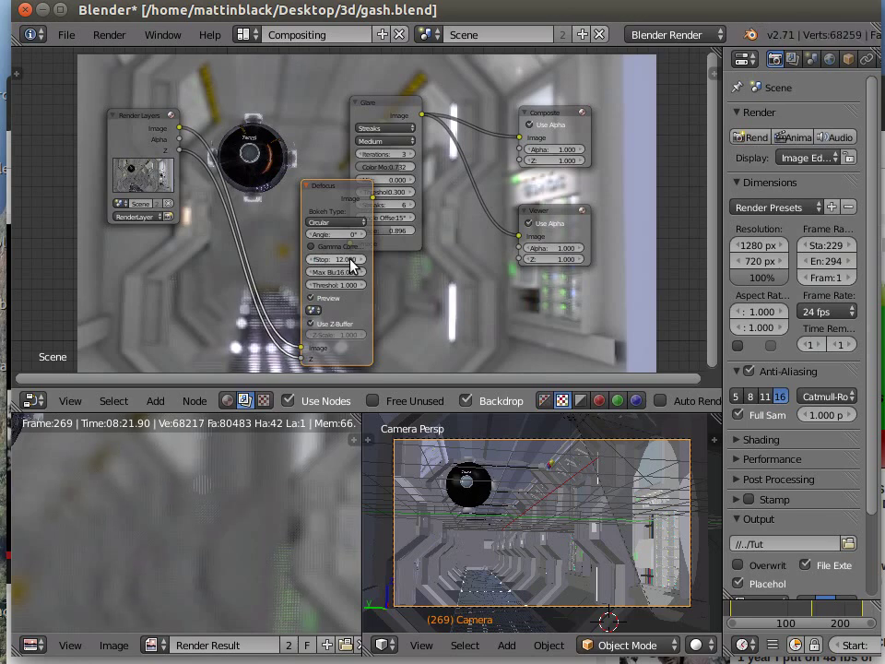
pyautogui.click(335, 259)
pyautogui.write('24')
pyautogui.press('Return')
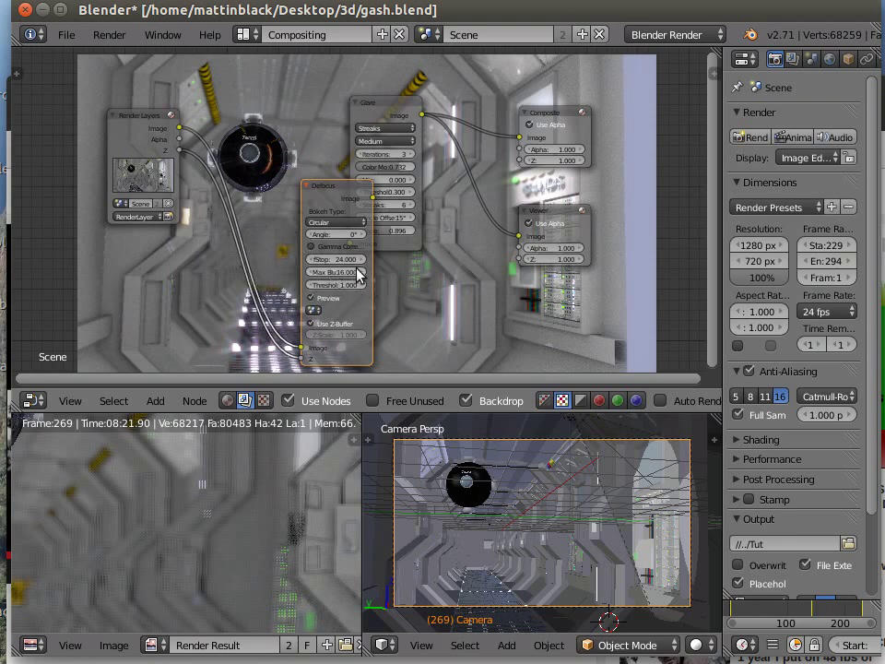
# Lower the Defocus node's Max Blur to 10 and further down to 8.
pyautogui.click(339, 273)
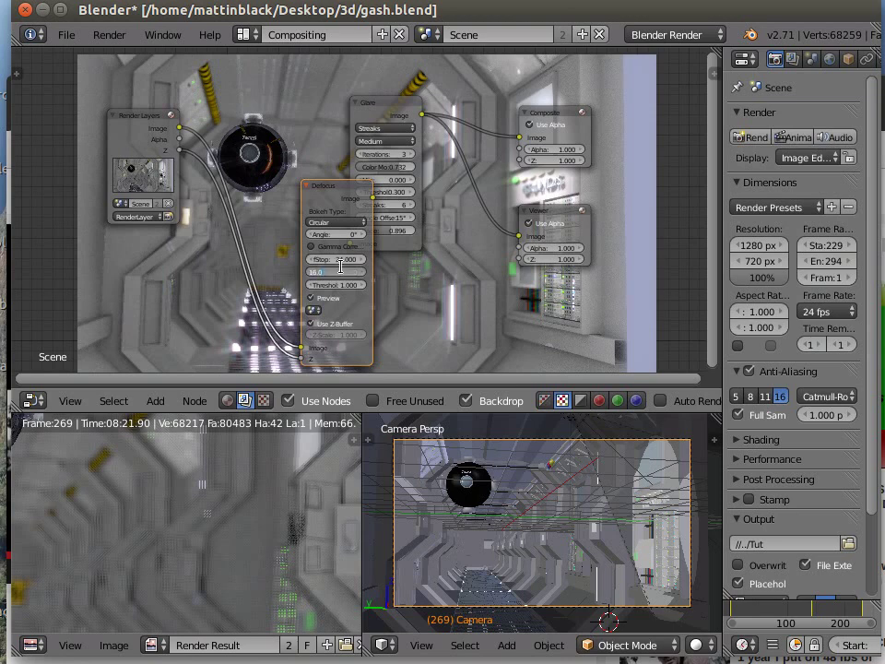
pyautogui.write('1')
pyautogui.press('Return')
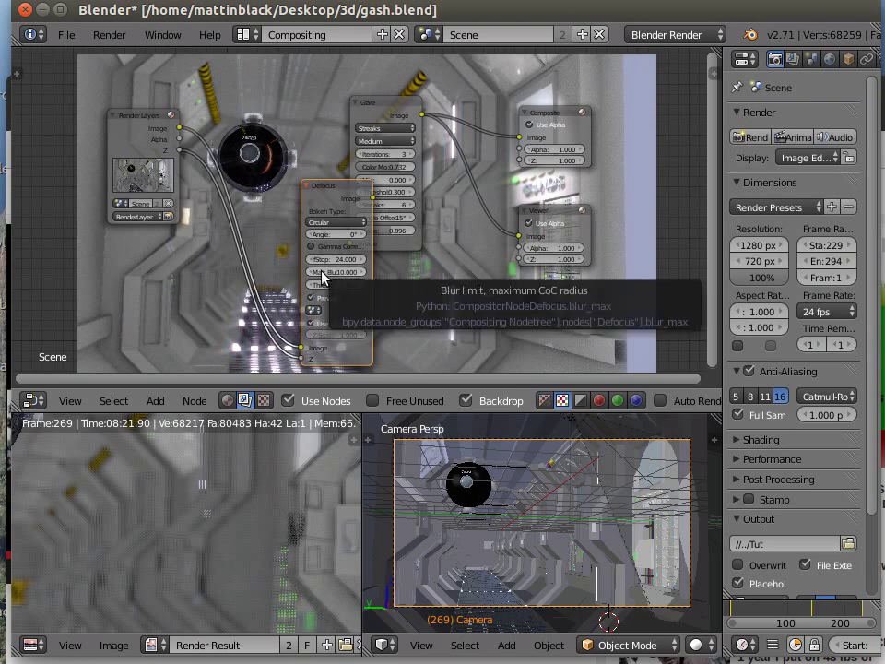
pyautogui.click(317, 271)
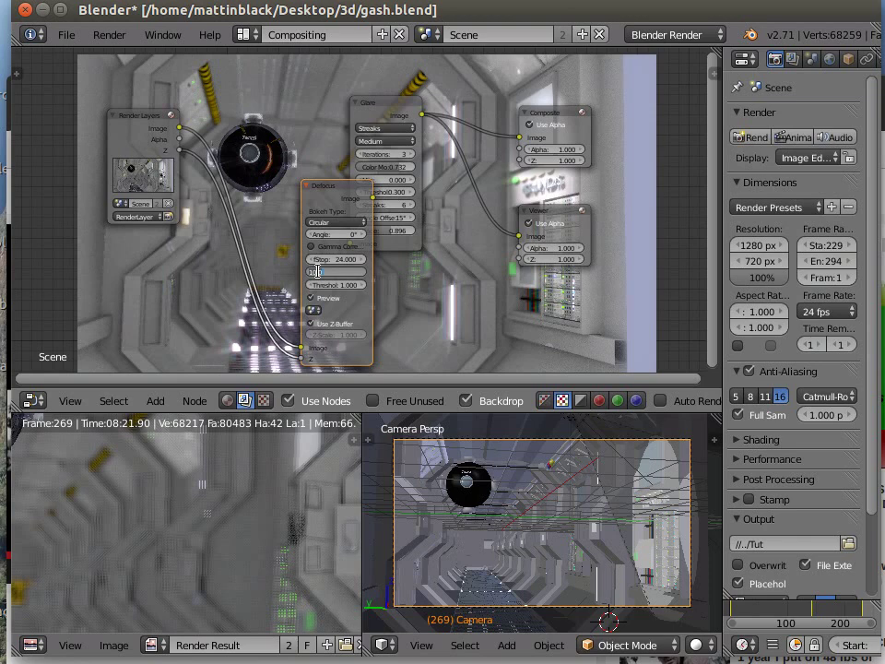
pyautogui.write('8')
pyautogui.press('Return')
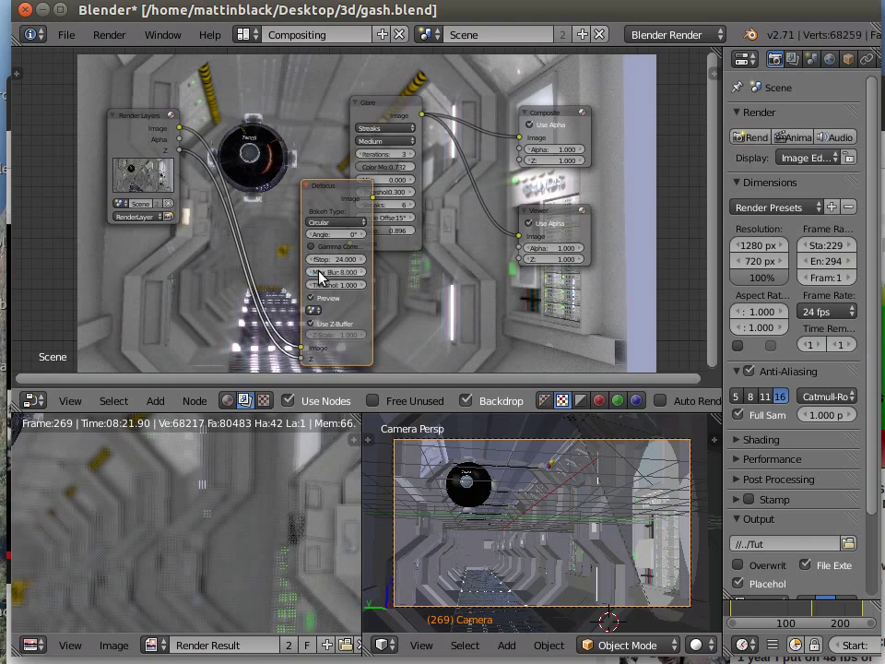
# Set the Defocus node's fStop to 26 and move the Glare node so the two no longer overlap.
pyautogui.click(338, 260)
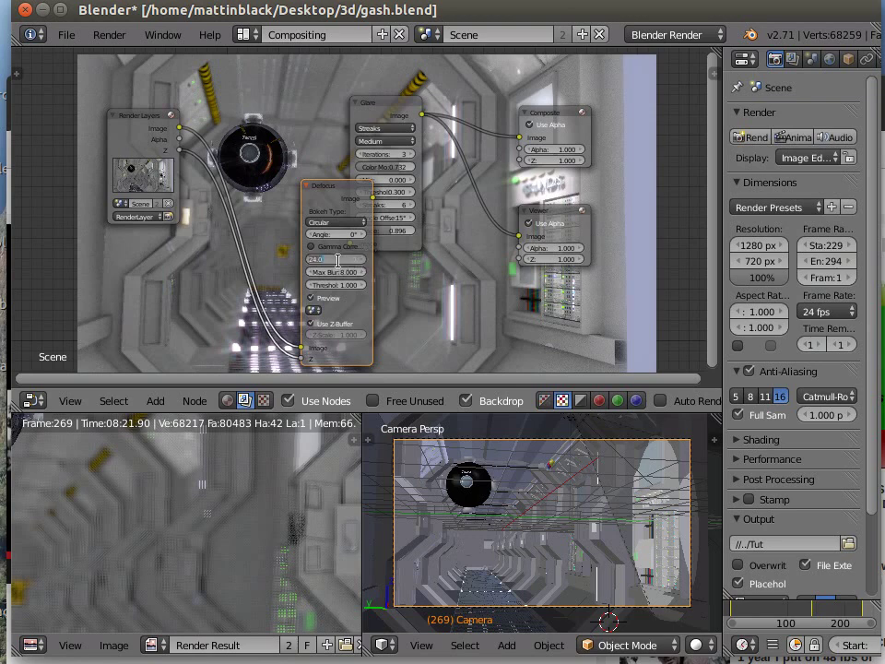
pyautogui.write('1')
pyautogui.press('Return')
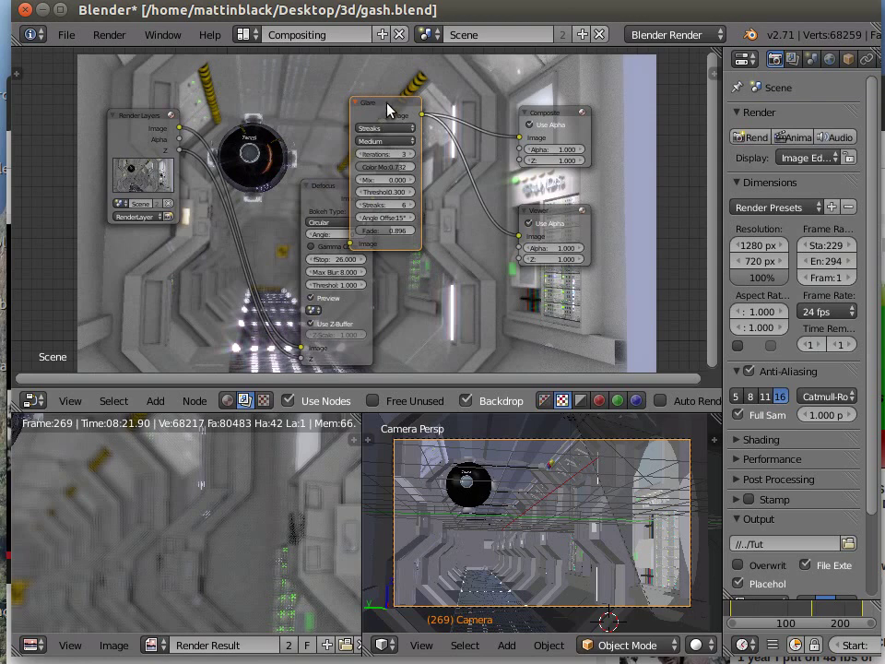
pyautogui.moveTo(395, 109); pyautogui.dragTo(461, 174)
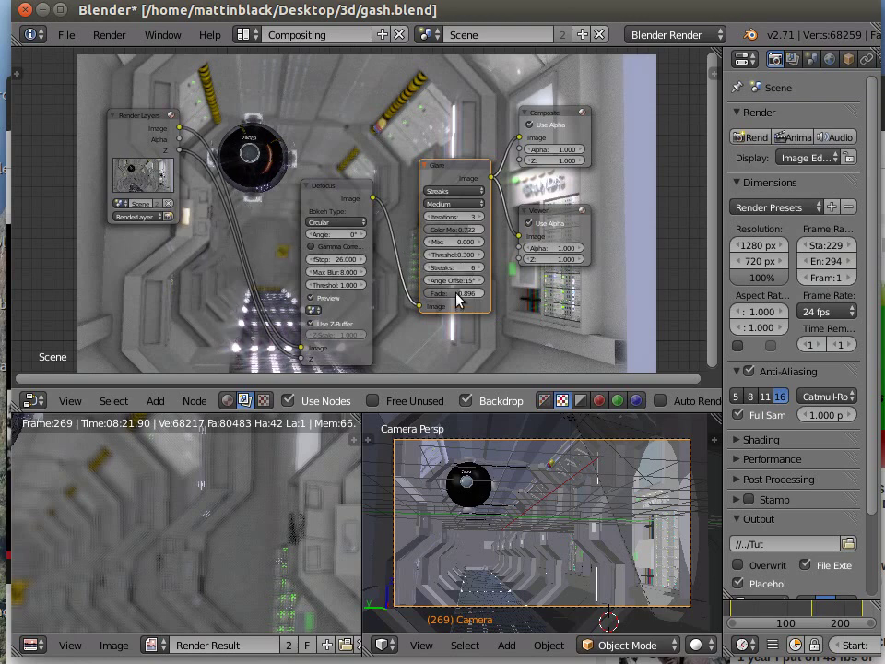
# Raise the Glare node's streak fade to 0.923 and set its quality to High.
pyautogui.moveTo(456, 295)
pyautogui.mouseDown()
pyautogui.moveTo(475, 295)
pyautogui.moveTo(468, 293)
pyautogui.mouseUp()
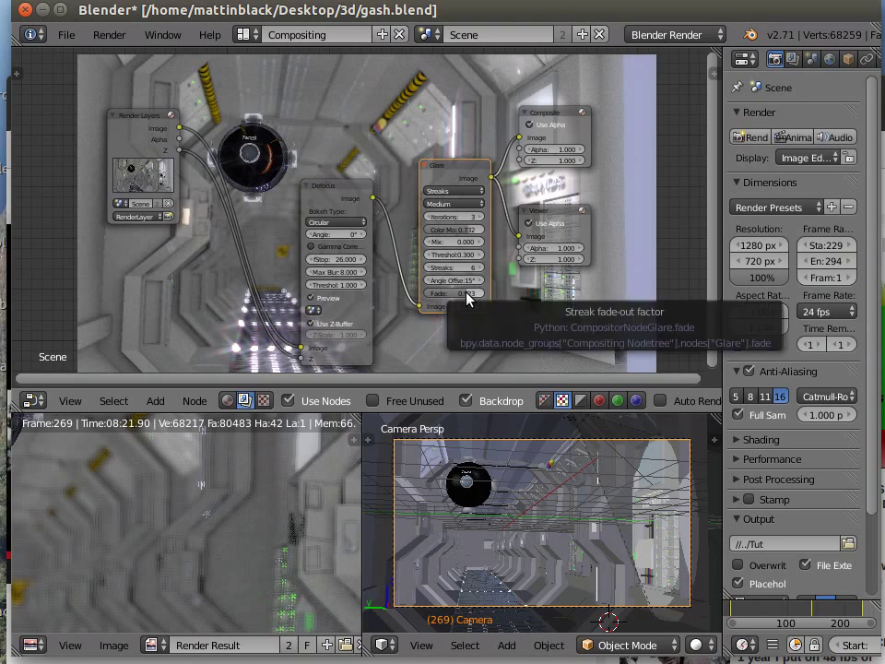
pyautogui.click(467, 217)
pyautogui.click(465, 204)
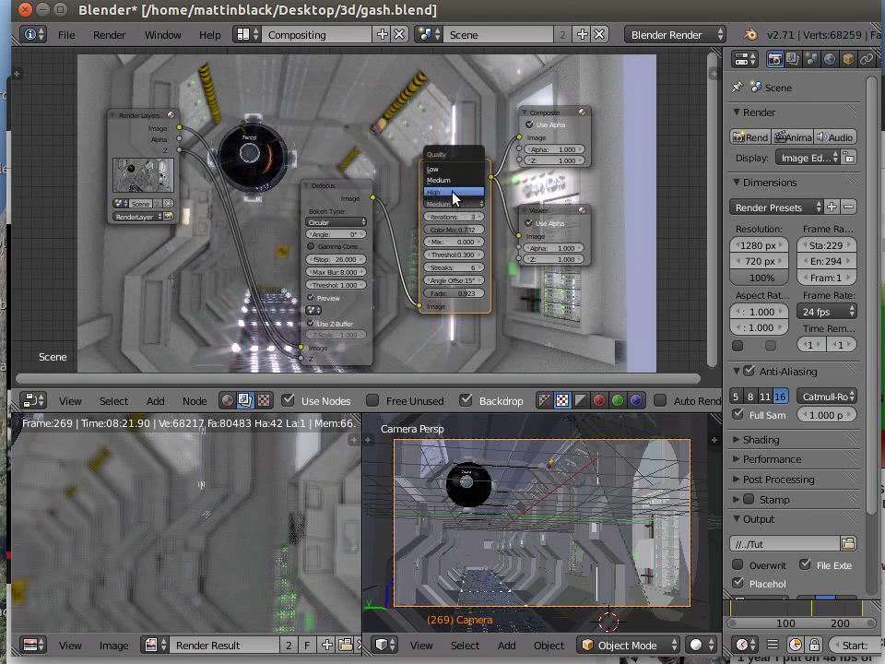
pyautogui.click(454, 193)
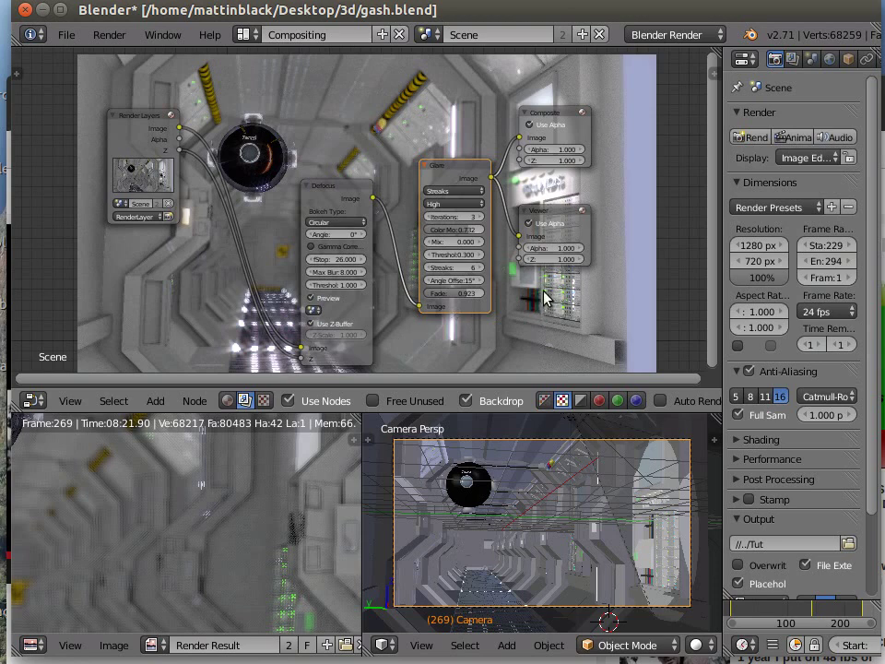
# Set the Glare node's streak angle offset to 22°.
pyautogui.click(464, 279)
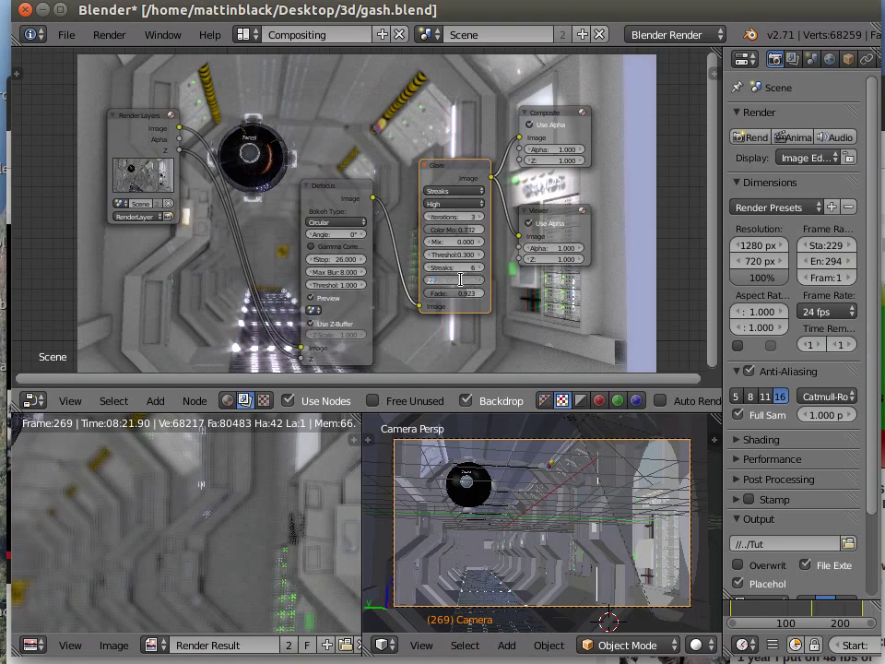
pyautogui.write('22')
pyautogui.press('Return')
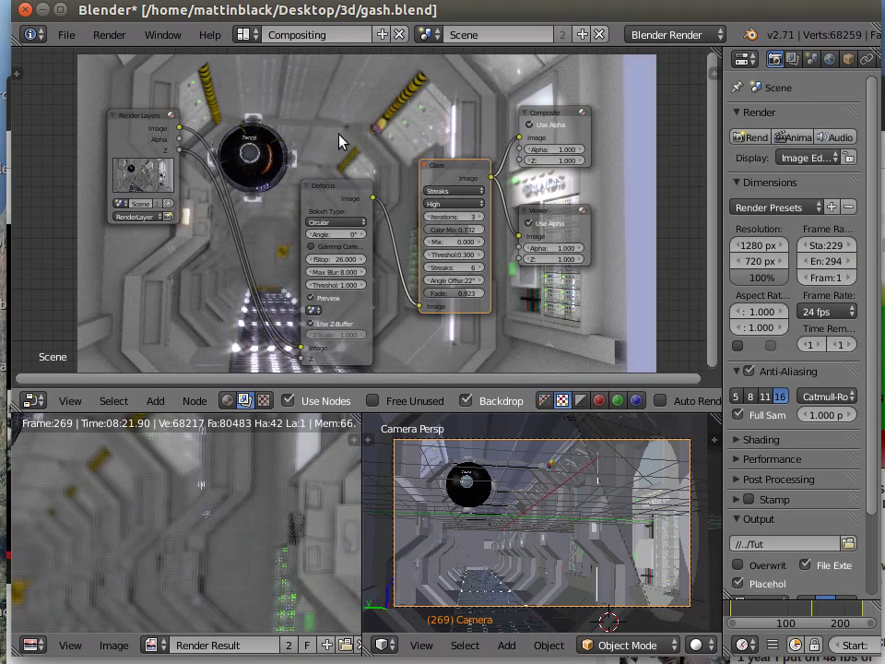
# Spread the Composite and Glare nodes apart and return to the Default screen layout.
pyautogui.moveTo(553, 119); pyautogui.dragTo(616, 135)
pyautogui.moveTo(468, 166); pyautogui.dragTo(468, 109)
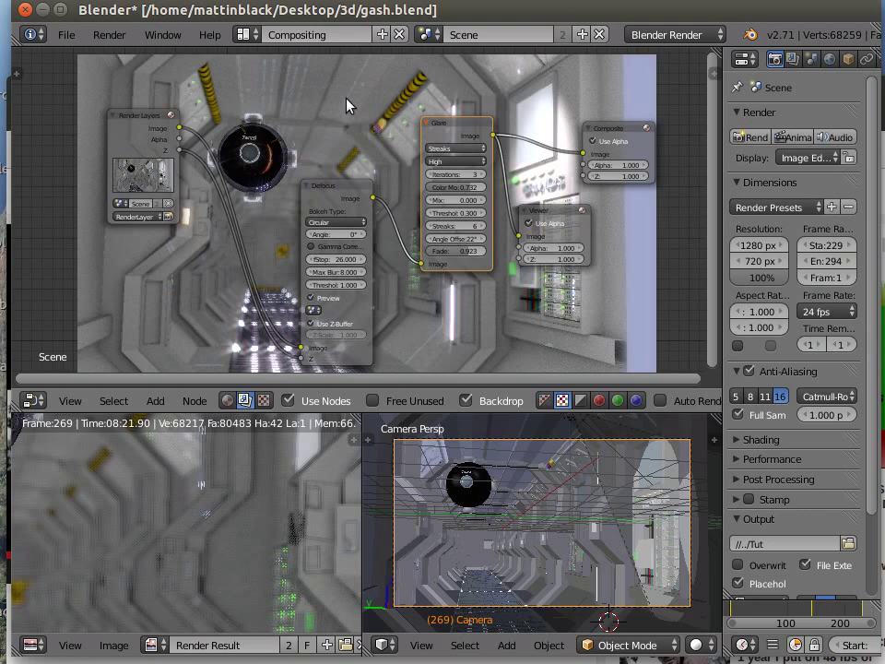
pyautogui.click(243, 35)
pyautogui.click(263, 103)
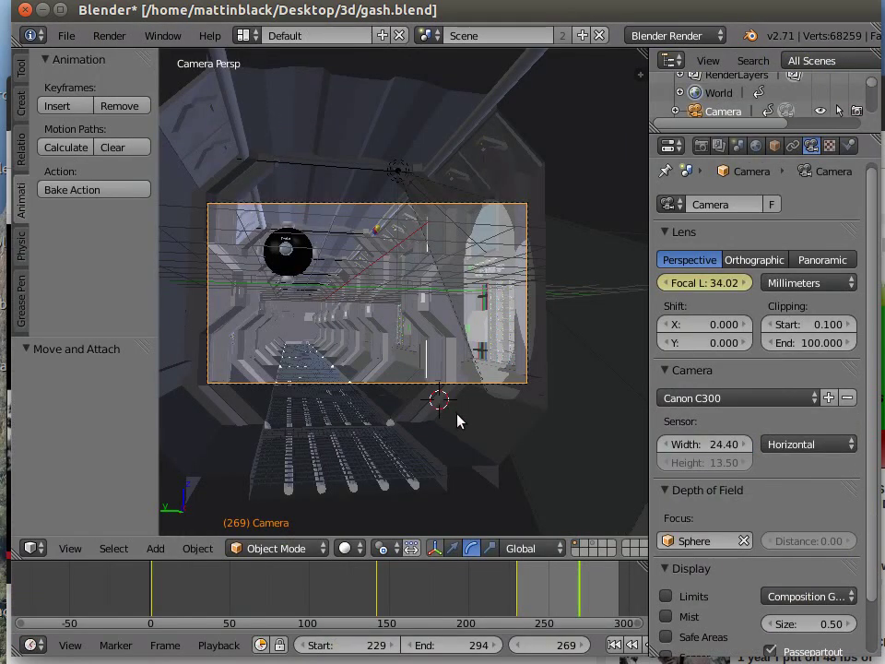
# Inspect the corridor from outside the camera, then return to the camera view with its whole frame in sight.
pyautogui.scroll(2, 461, 422)
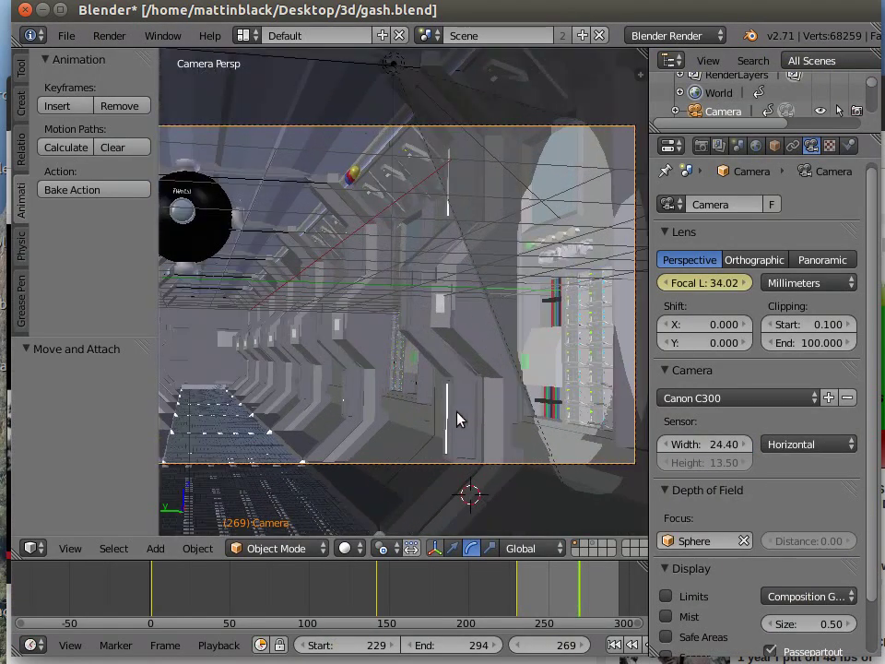
pyautogui.scroll(-3, 461, 421)
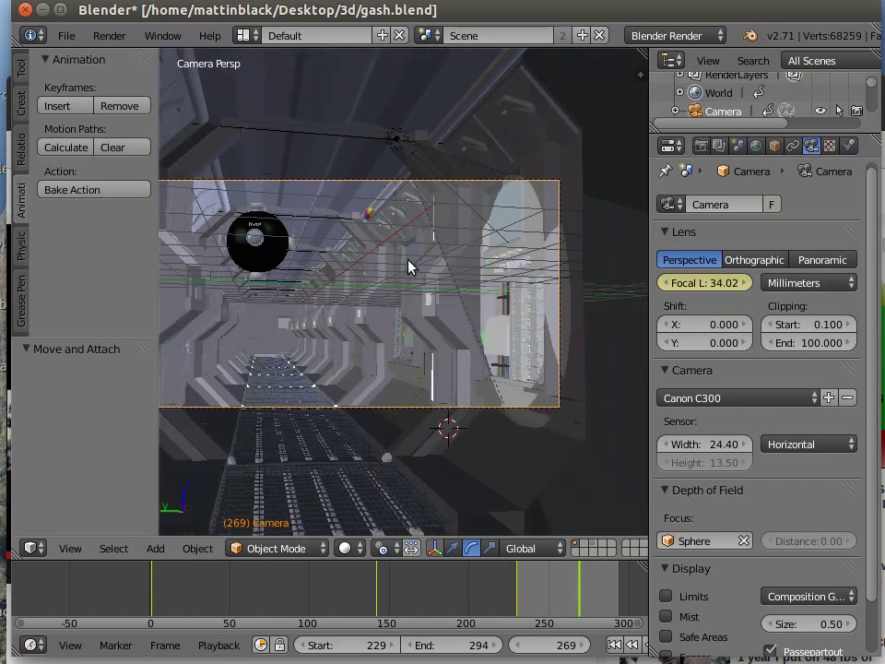
pyautogui.moveTo(381, 277)
pyautogui.mouseDown(button='middle')
pyautogui.moveTo(401, 267)
pyautogui.moveTo(418, 276)
pyautogui.moveTo(383, 281)
pyautogui.mouseUp(button='middle')
pyautogui.click(71, 548)
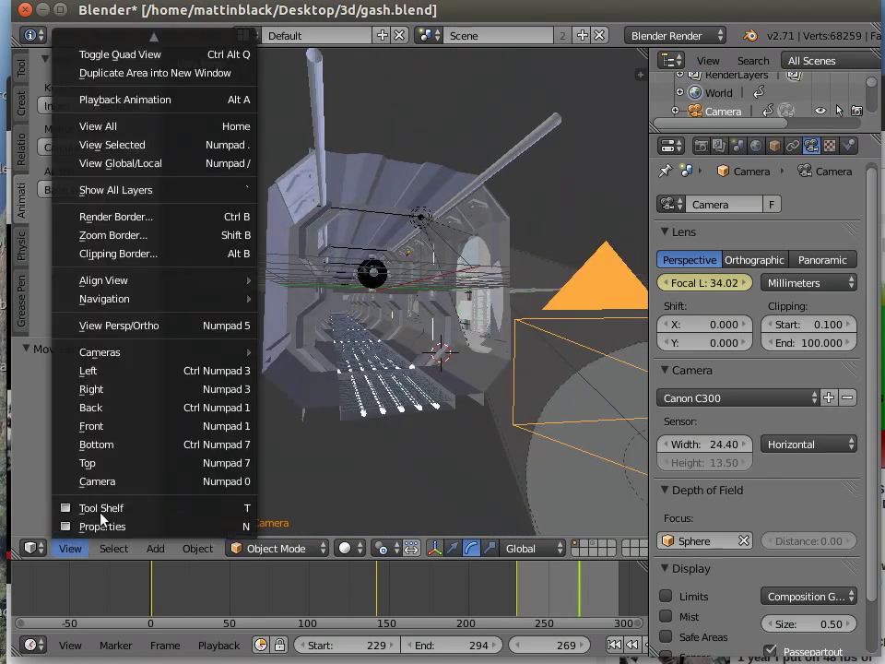
pyautogui.click(112, 482)
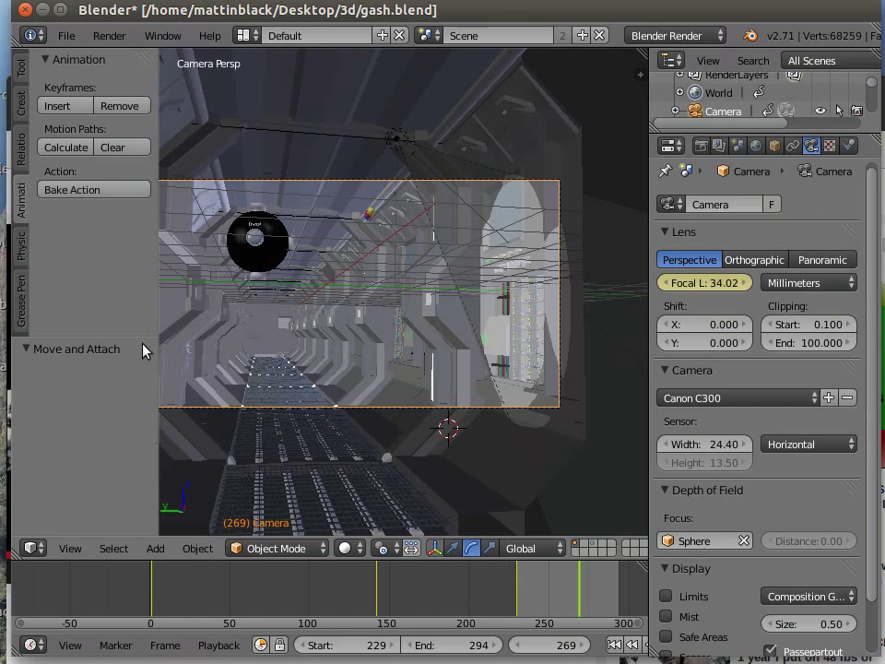
pyautogui.moveTo(362, 300)
pyautogui.mouseDown(button='middle')
pyautogui.moveTo(402, 311)
pyautogui.moveTo(361, 290)
pyautogui.mouseUp(button='middle')
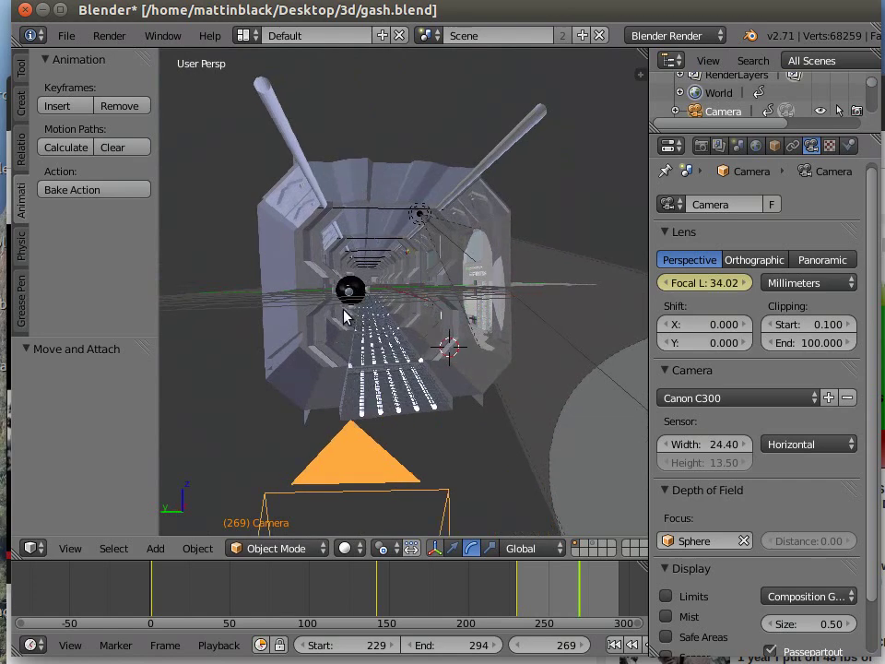
pyautogui.click(70, 549)
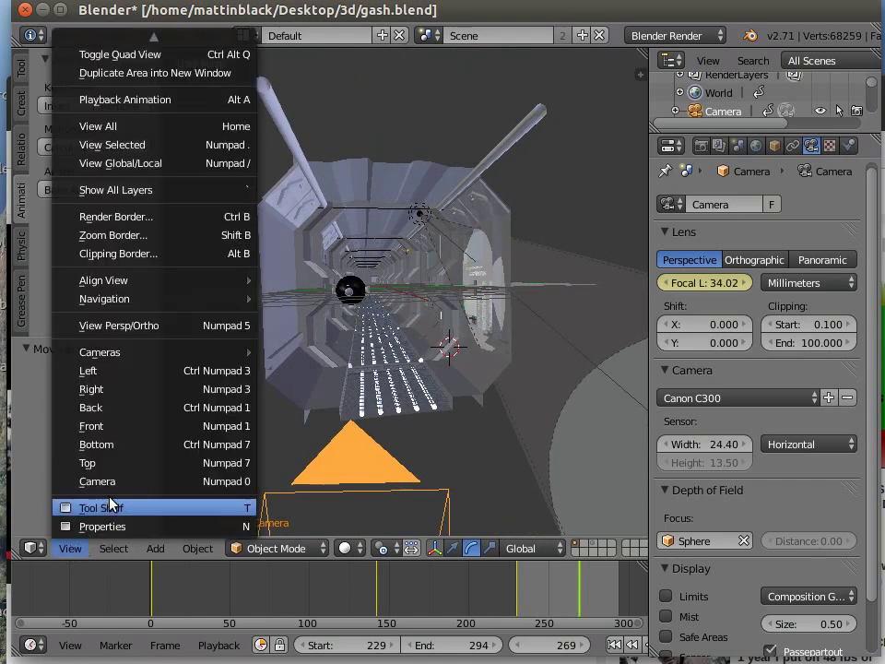
pyautogui.click(115, 481)
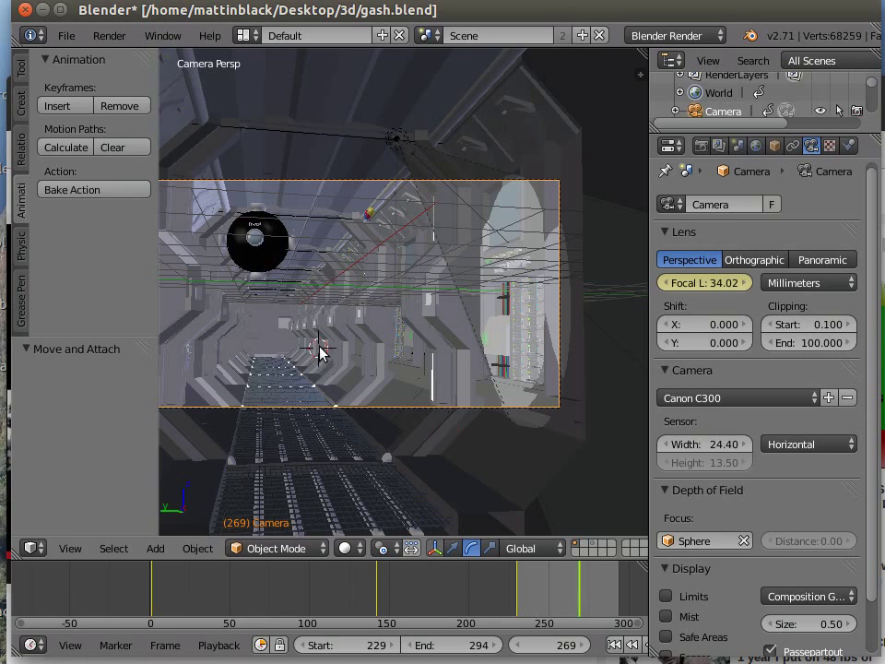
pyautogui.click(358, 349)
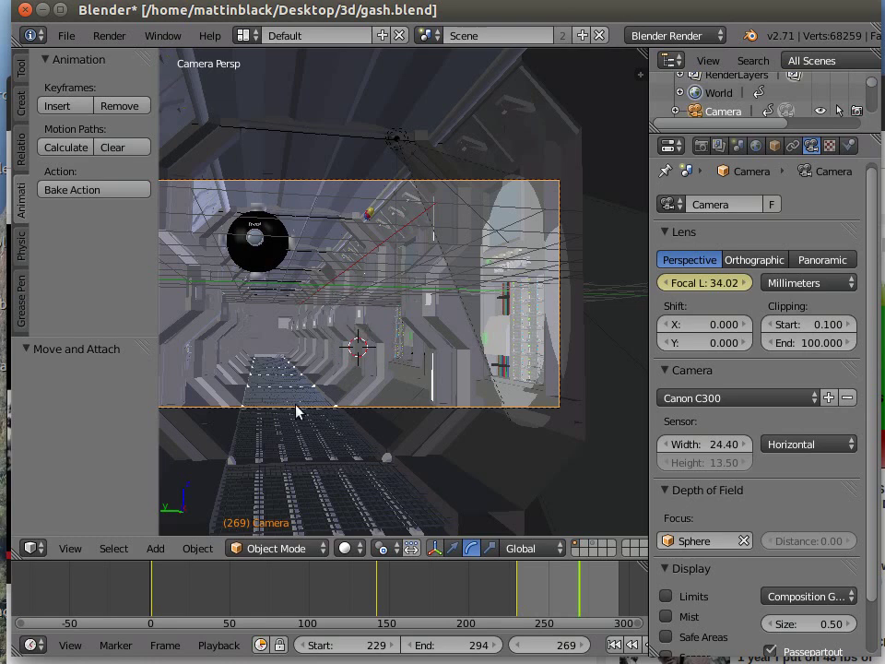
pyautogui.keyDown('shift'); pyautogui.moveTo(286, 443); pyautogui.dragTo(325, 442, button='middle'); pyautogui.keyUp('shift')
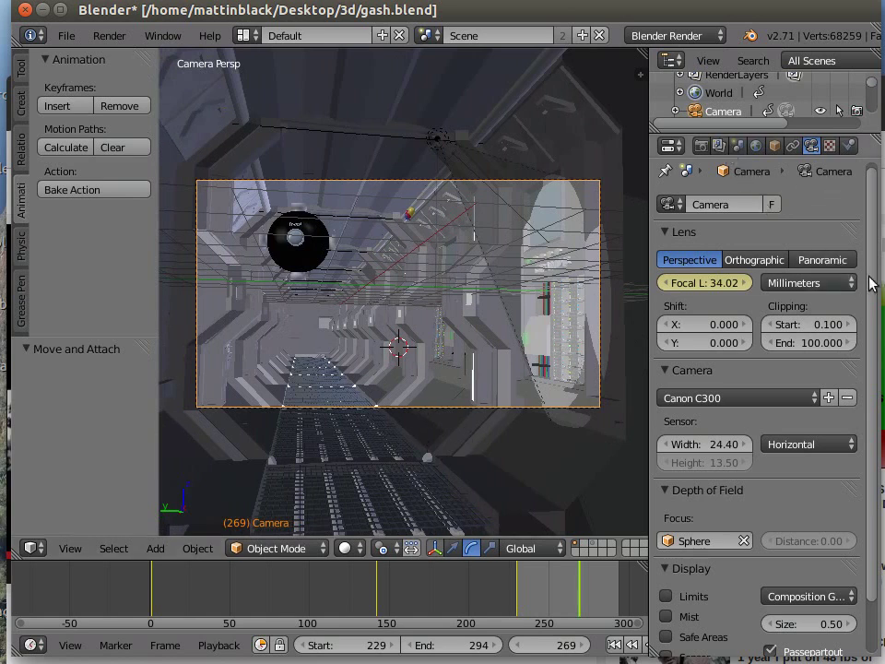
# Show the scene's render dimension settings and apply the DVCPRO HD 1080p render preset.
pyautogui.moveTo(874, 278); pyautogui.dragTo(881, 236)
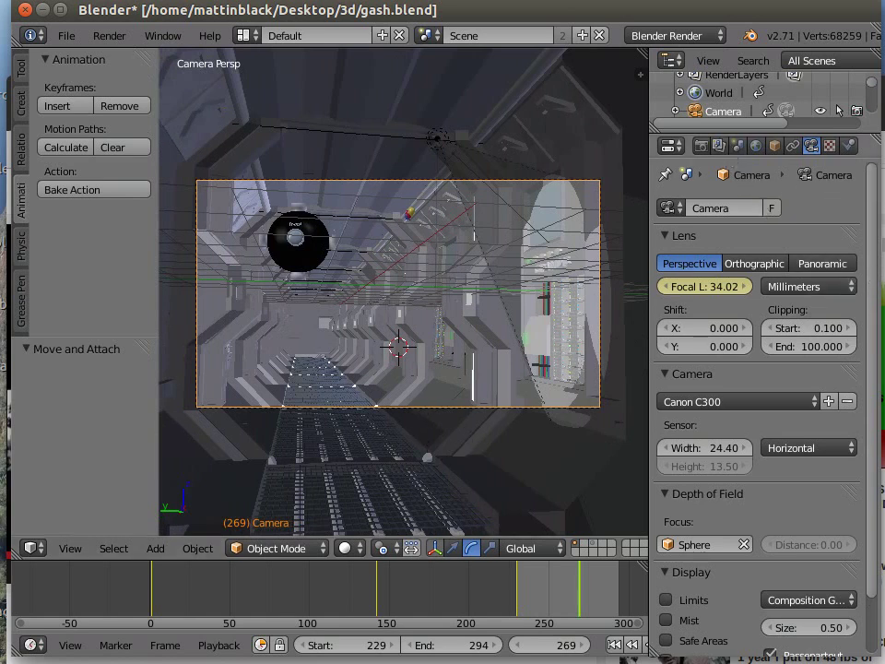
pyautogui.click(703, 146)
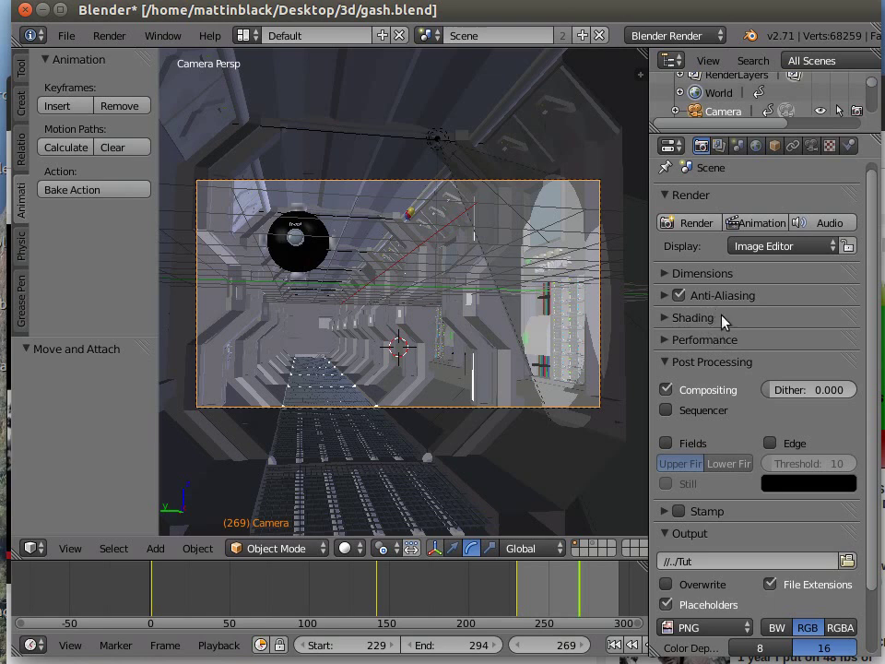
pyautogui.scroll(1, 725, 324)
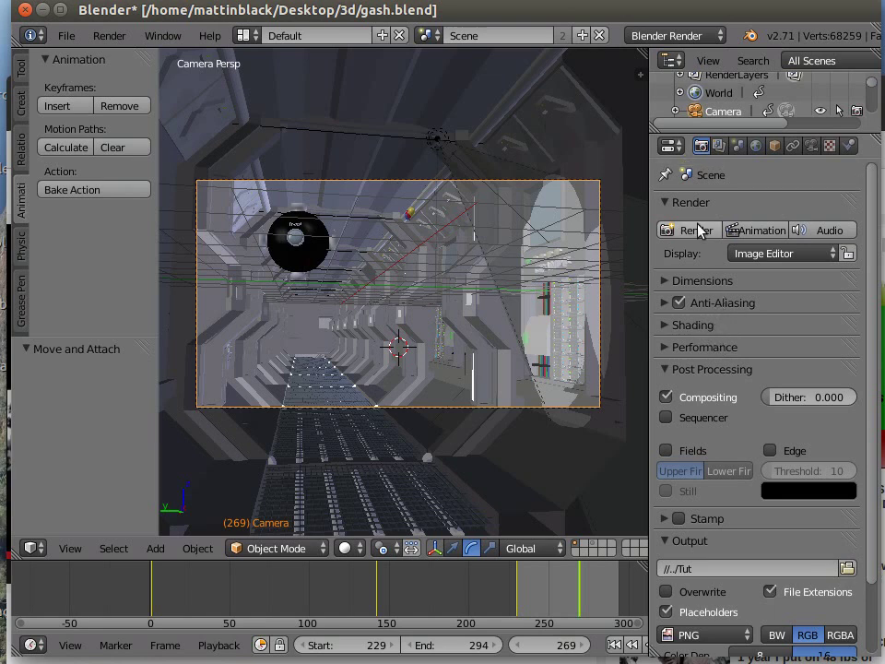
pyautogui.click(683, 281)
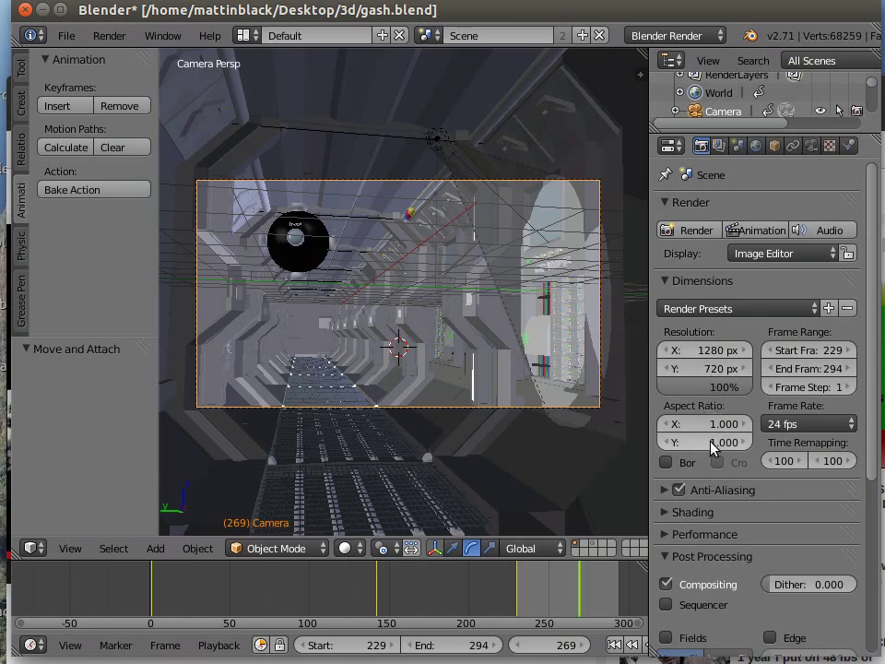
pyautogui.click(765, 308)
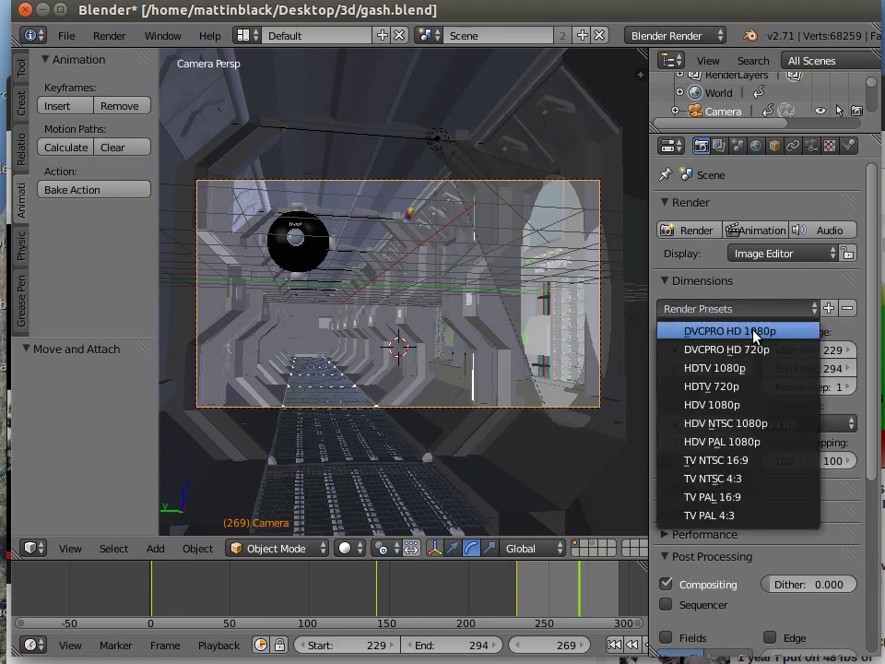
pyautogui.click(722, 331)
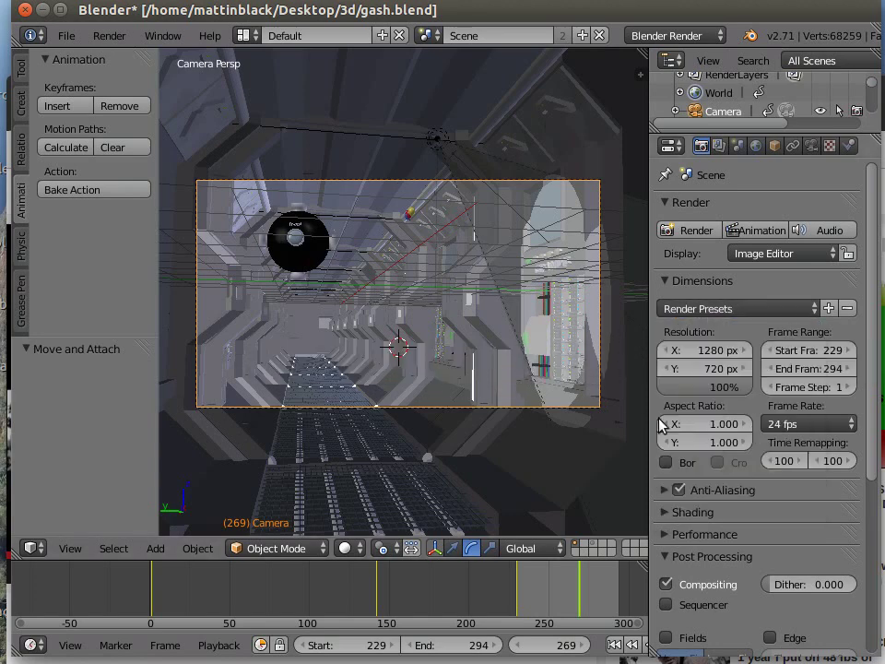
pyautogui.click(746, 313)
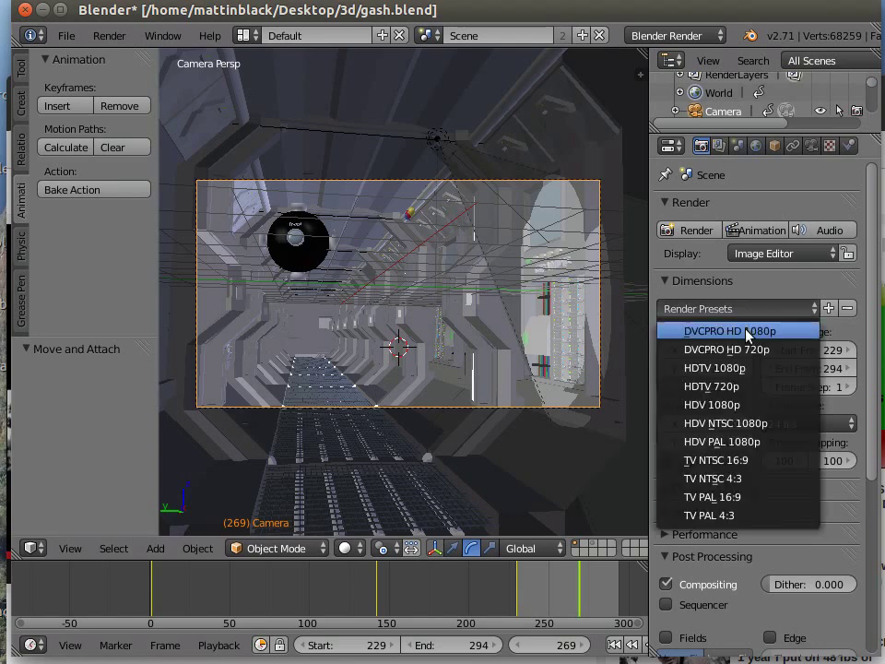
pyautogui.click(747, 331)
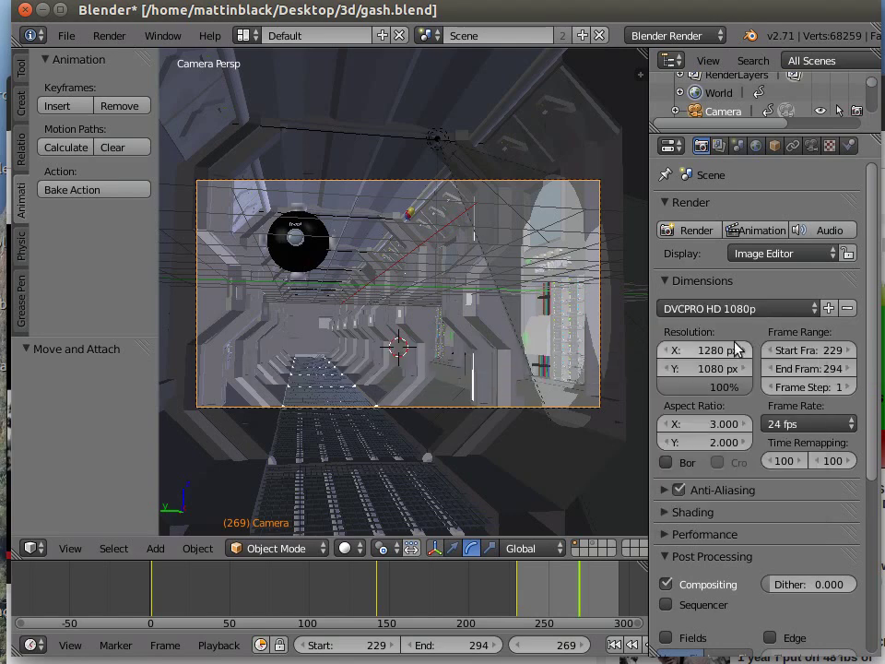
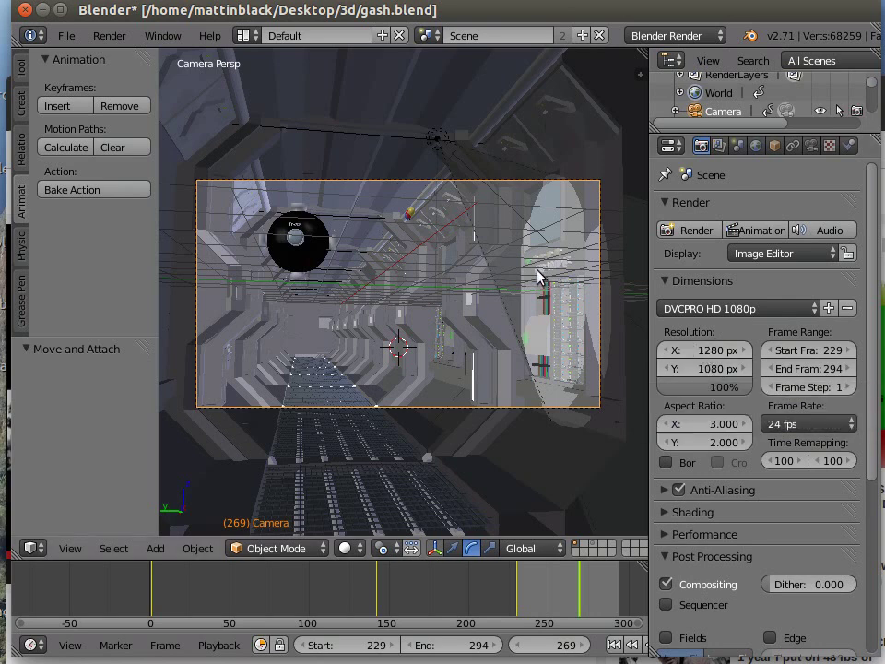
# Set the render resolution to 2560 by 2160 px and render frame 269 as a still image.
pyautogui.click(700, 352)
pyautogui.write('2560')
pyautogui.press('Return')
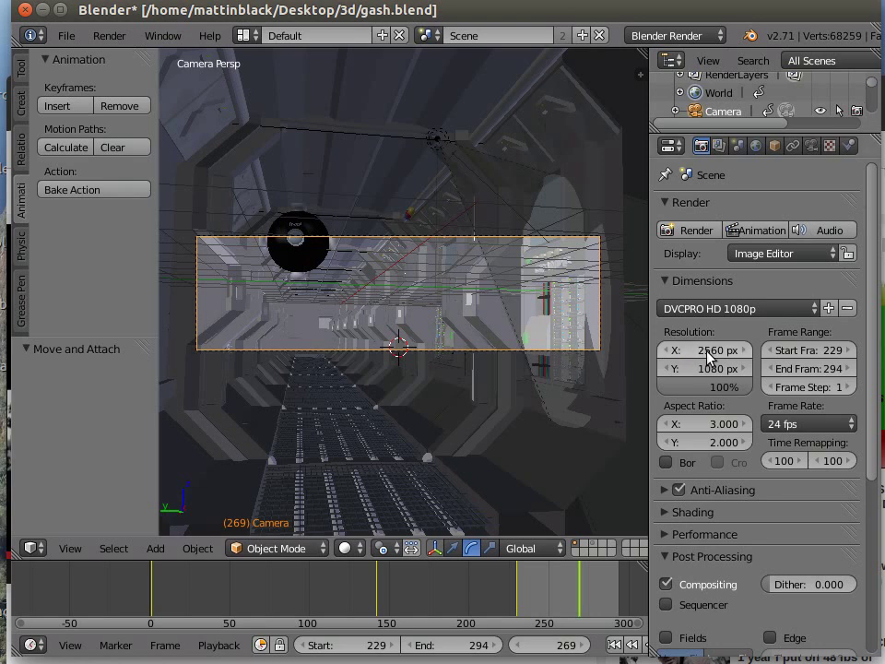
pyautogui.click(712, 369)
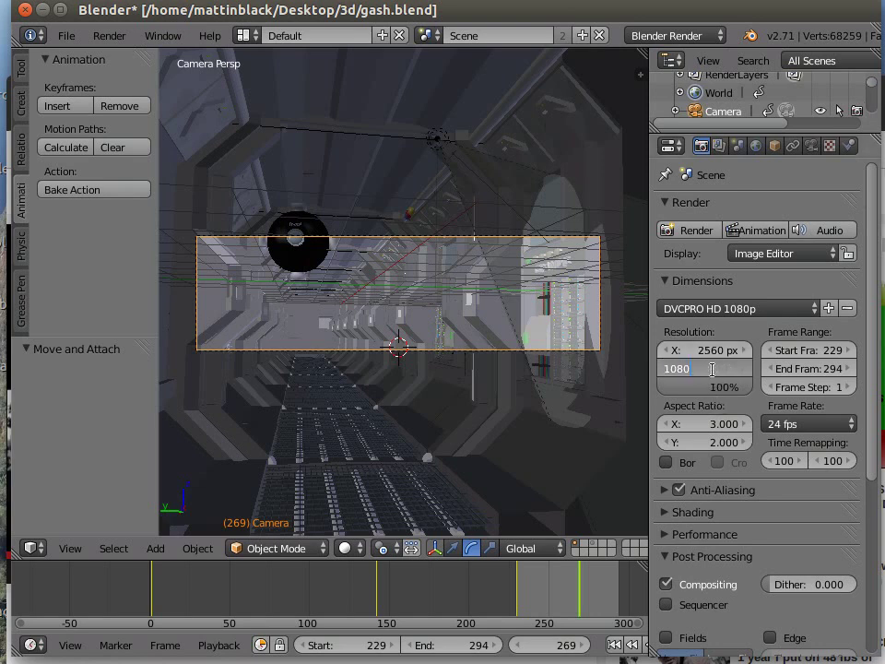
pyautogui.write('2160')
pyautogui.press('Return')
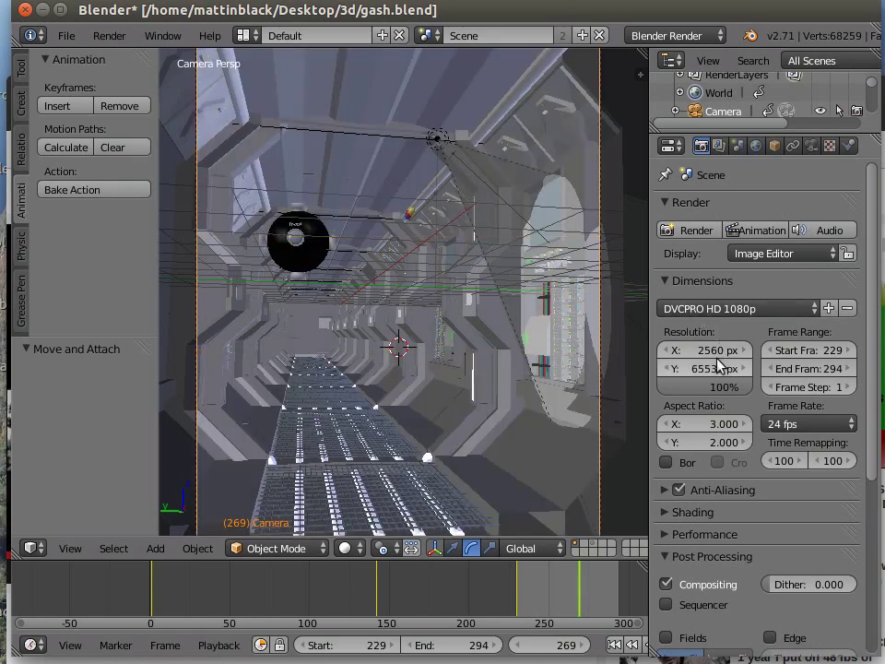
pyautogui.click(693, 368)
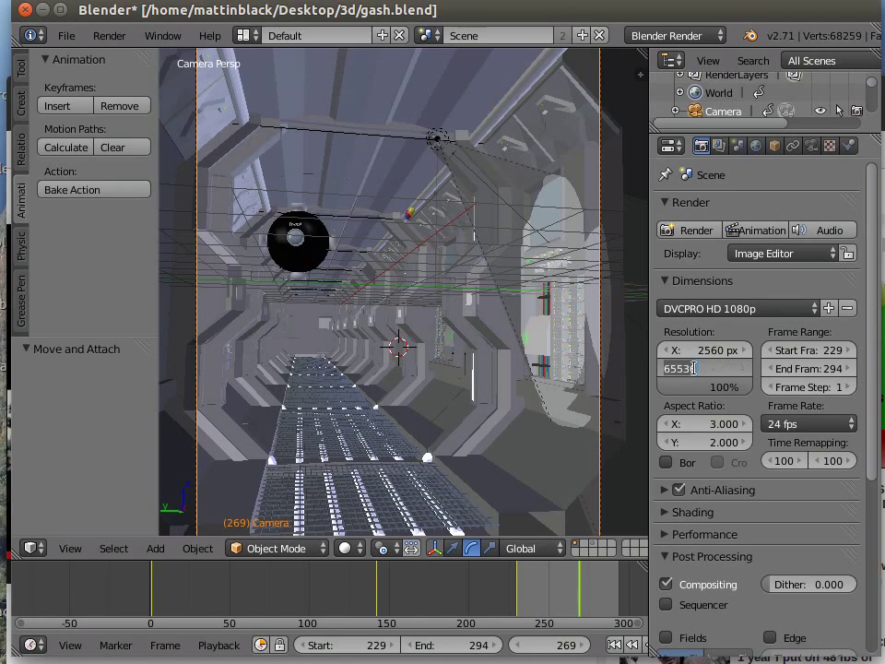
pyautogui.write('2160')
pyautogui.press('Return')
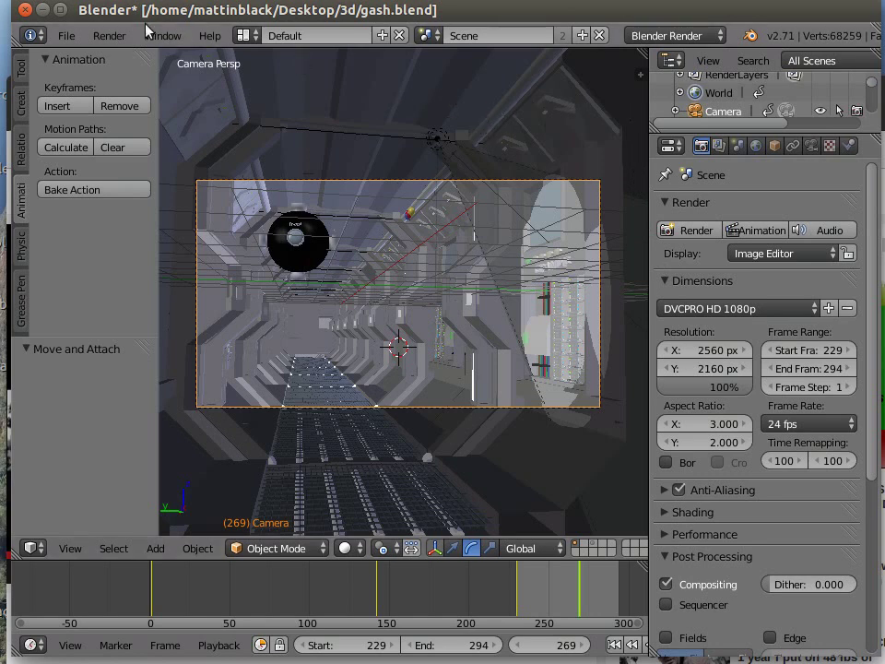
pyautogui.click(103, 36)
pyautogui.click(139, 58)
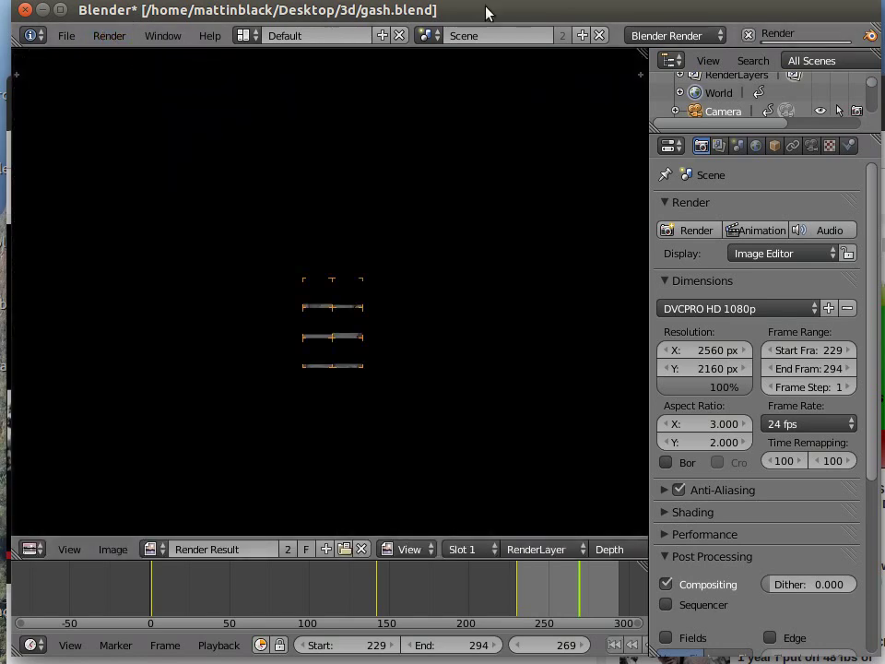
pyautogui.click(745, 0)
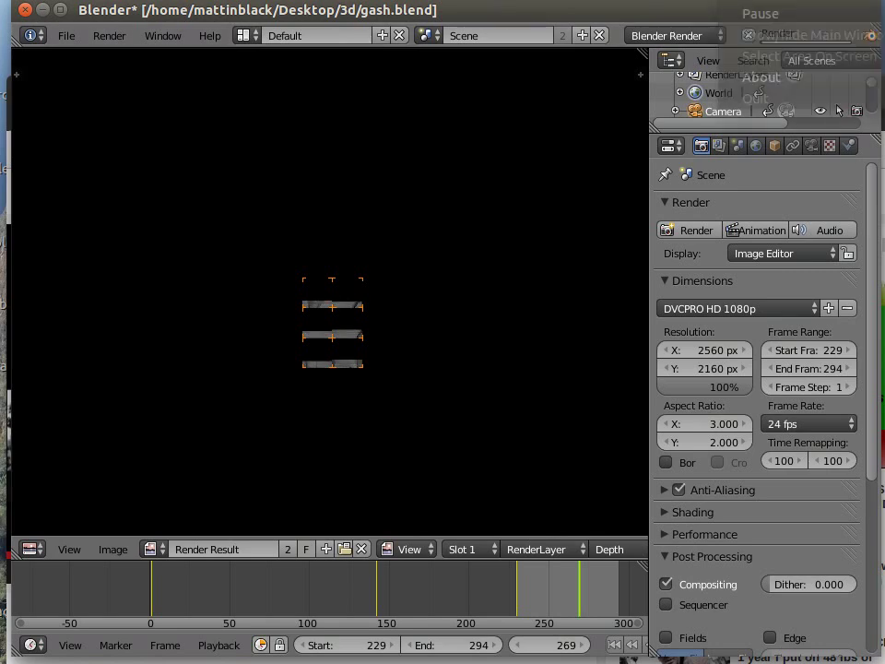
pyautogui.click(752, 15)
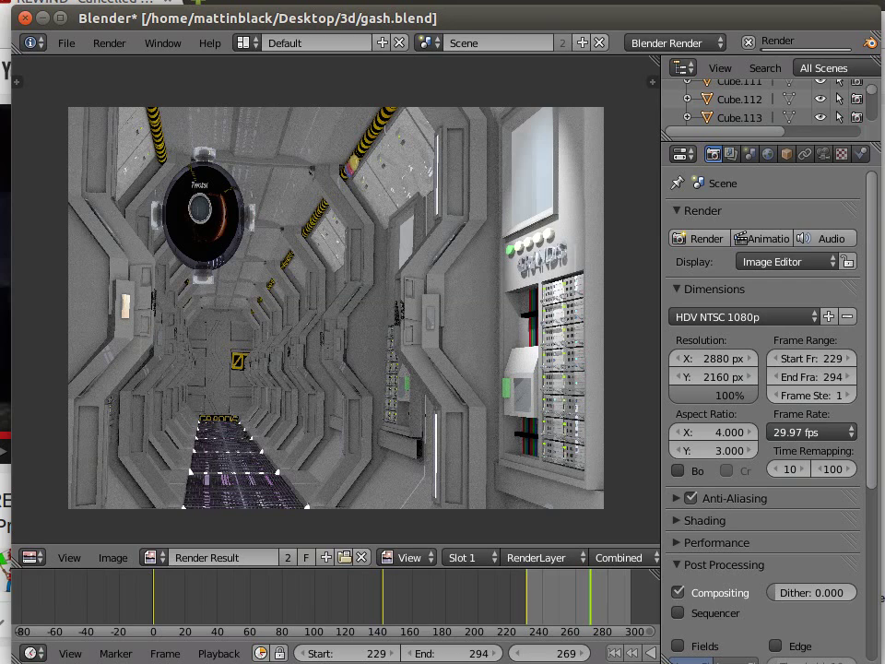
pyautogui.click(756, 2)
pyautogui.click(737, 12)
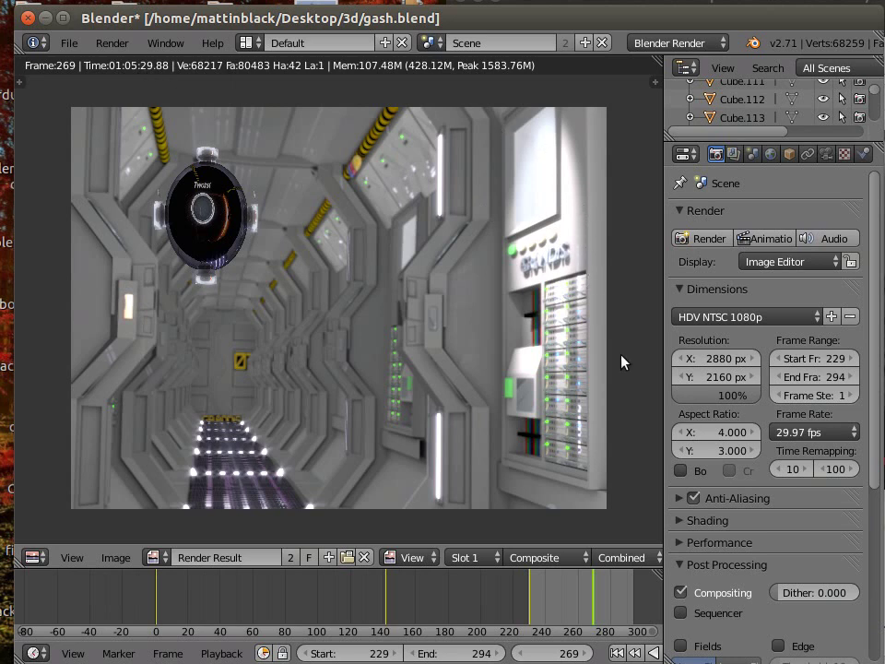
# Examine the finished render's corridor walls and background blur up close, then view the whole image again.
pyautogui.scroll(-2, 621, 362)
pyautogui.scroll(2, 621, 362)
pyautogui.scroll(5, 621, 362)
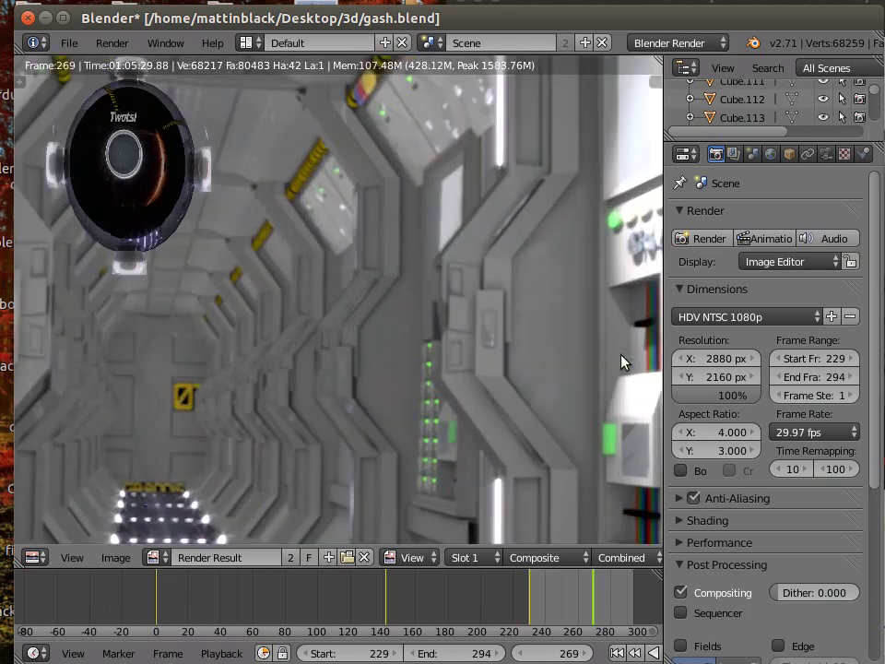
pyautogui.scroll(-4, 622, 362)
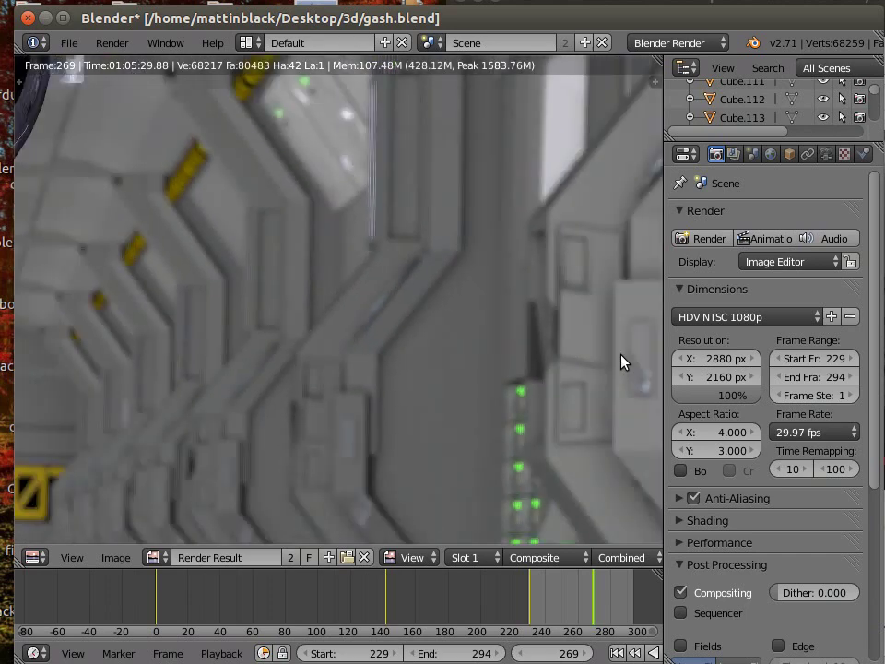
pyautogui.scroll(1, 621, 362)
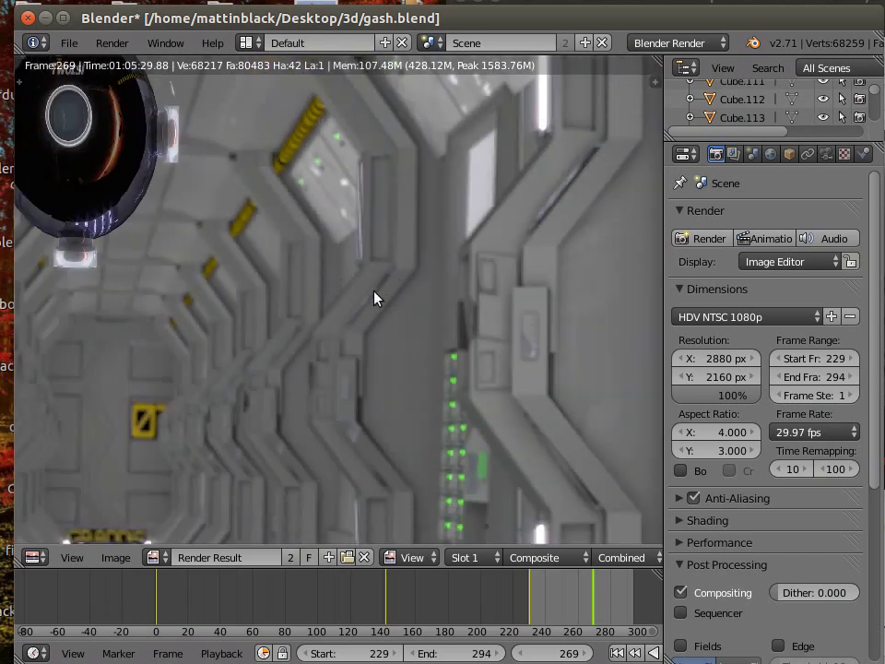
pyautogui.scroll(-5, 244, 297)
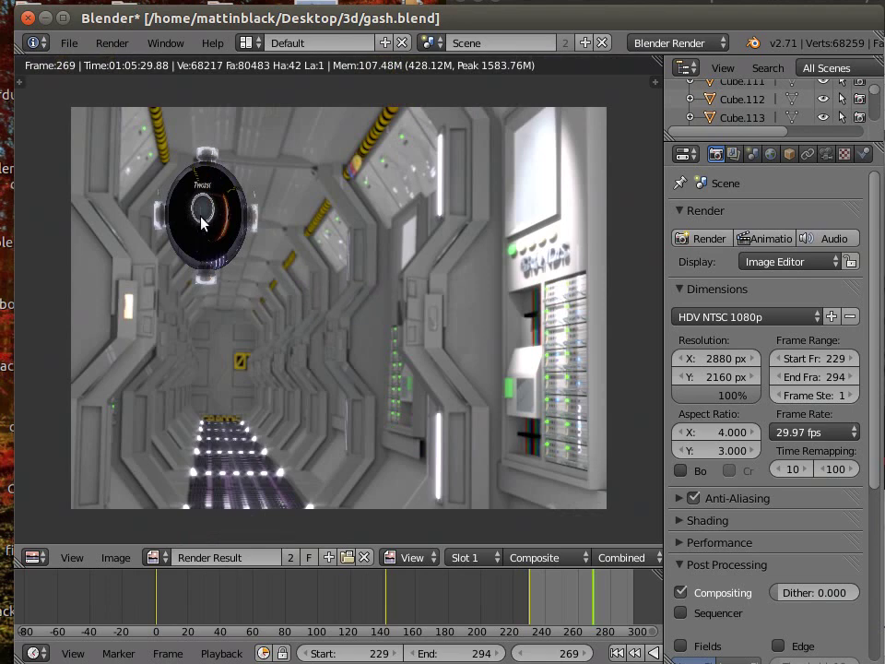
# Examine the reflections and glare on the rendered Twotsi sphere, and the lettering and lit racks on the bright wall.
pyautogui.scroll(4, 201, 222)
pyautogui.scroll(2, 403, 361)
pyautogui.moveTo(509, 412); pyautogui.dragTo(293, 279, button='middle')
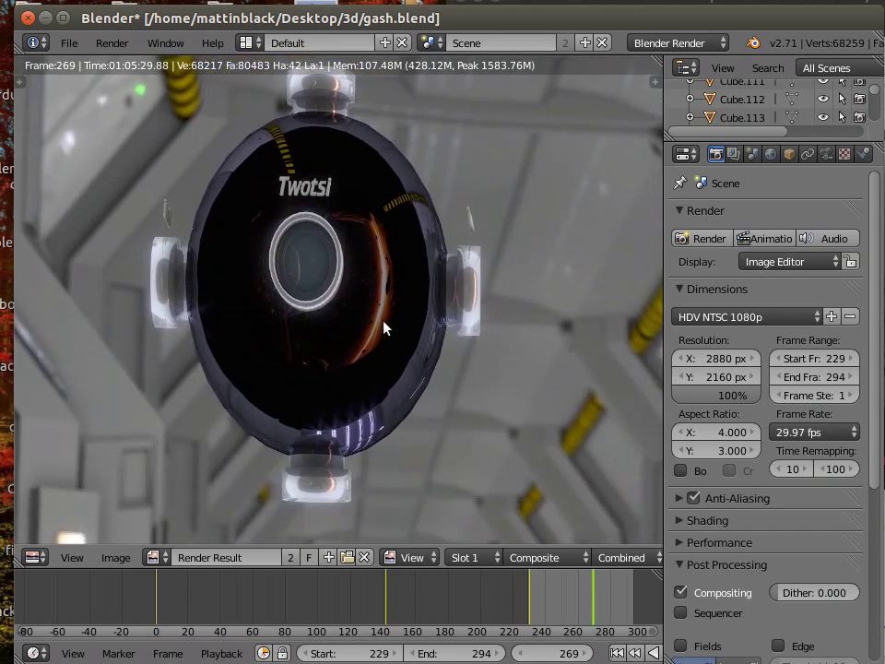
pyautogui.scroll(2, 386, 323)
pyautogui.scroll(1, 386, 315)
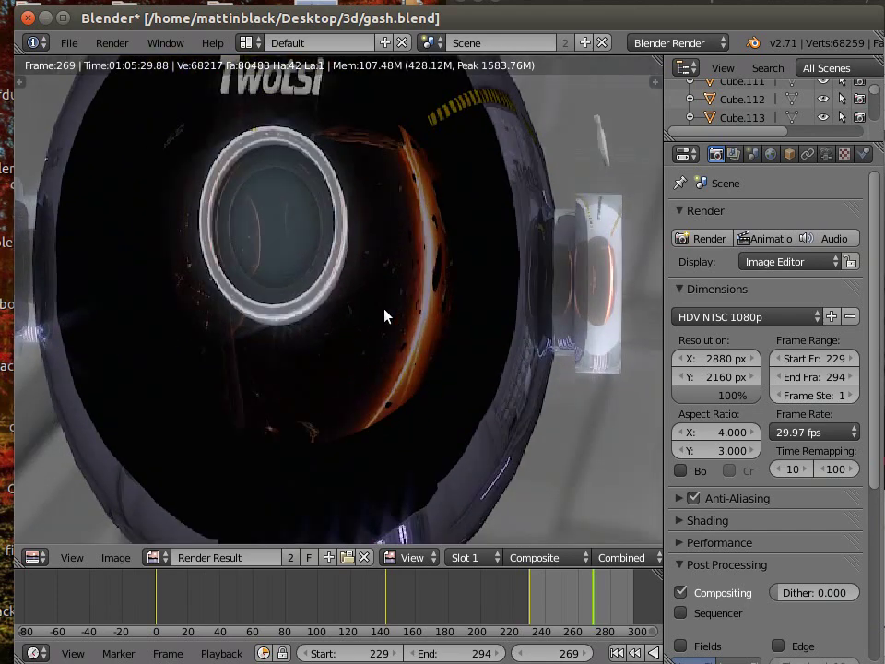
pyautogui.scroll(3, 386, 312)
pyautogui.scroll(-6, 385, 310)
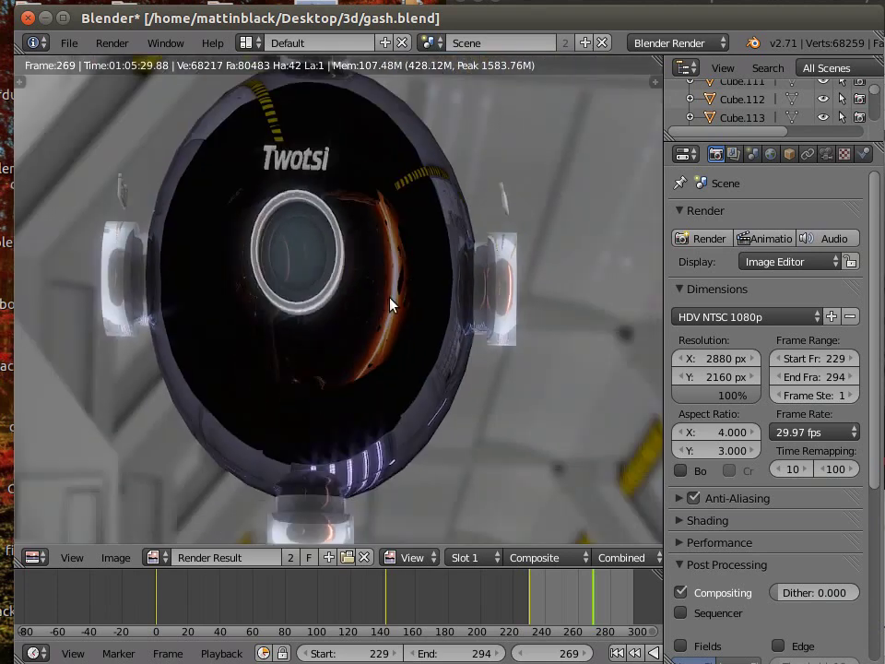
pyautogui.scroll(-3, 428, 309)
pyautogui.moveTo(427, 309); pyautogui.dragTo(239, 263, button='middle')
pyautogui.scroll(6, 378, 314)
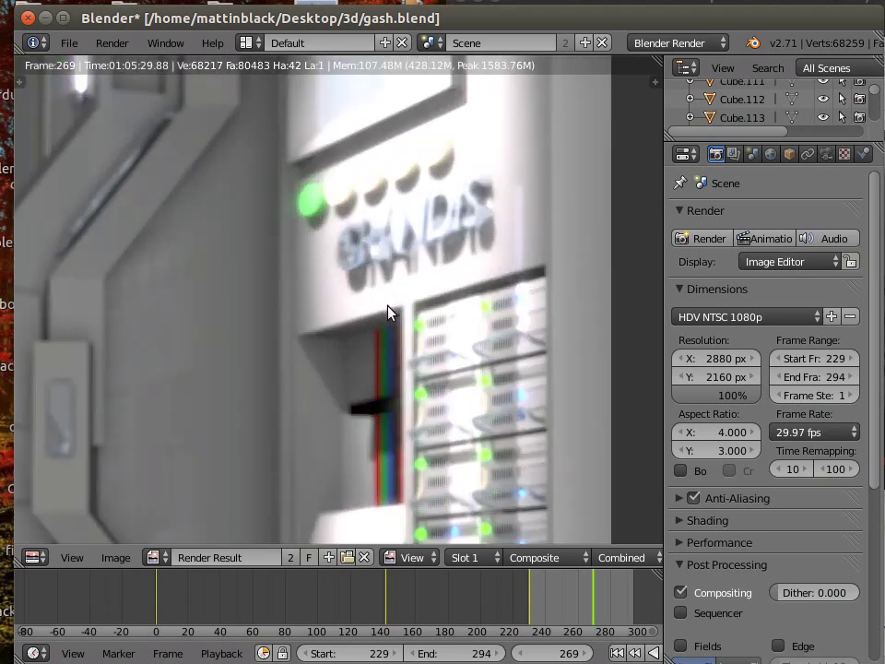
# Start saving the whole rendered image as a file and choose the Desktop folder as its destination.
pyautogui.scroll(-4, 390, 311)
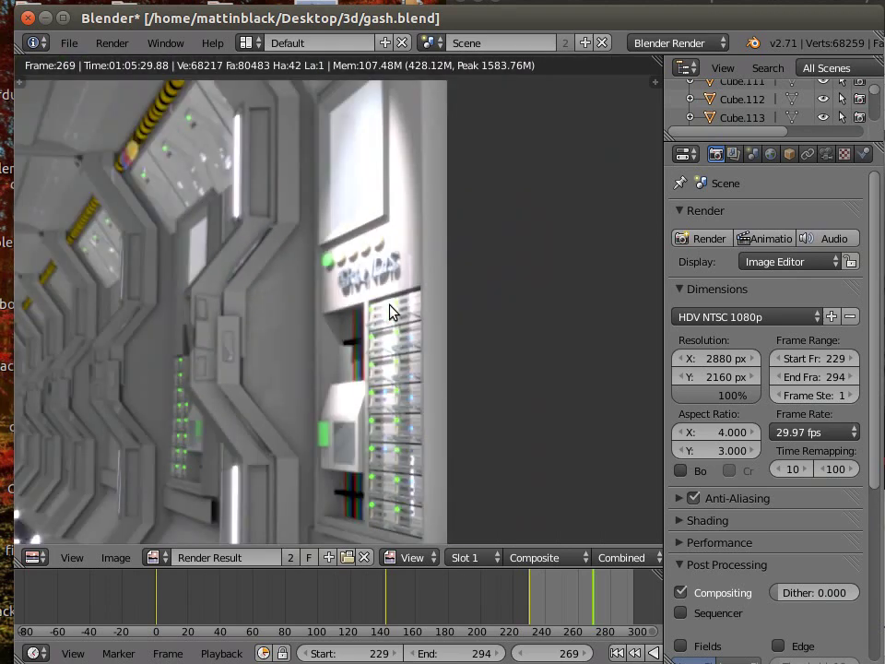
pyautogui.moveTo(252, 302); pyautogui.dragTo(489, 263, button='middle')
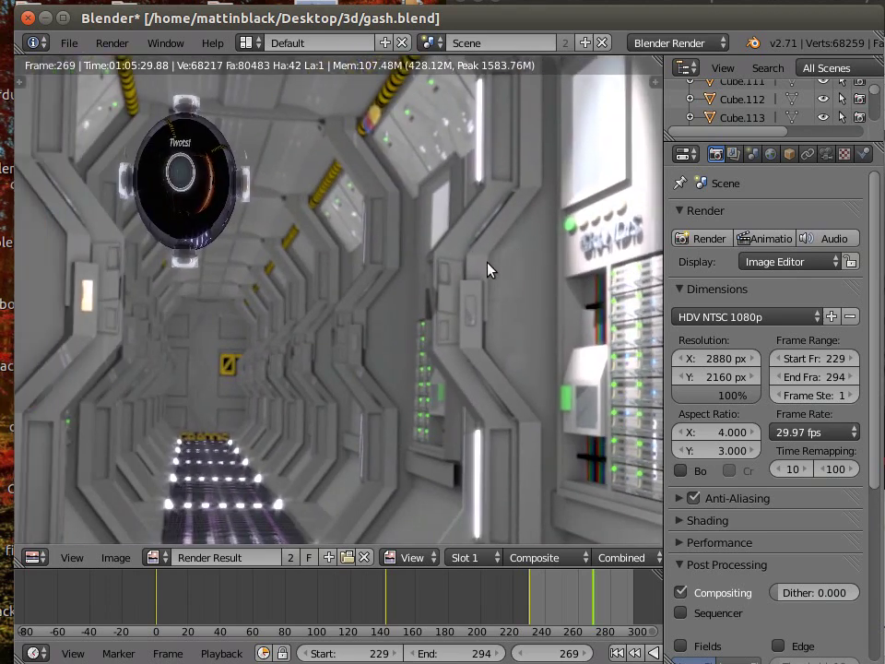
pyautogui.scroll(-3, 454, 271)
pyautogui.scroll(1, 454, 270)
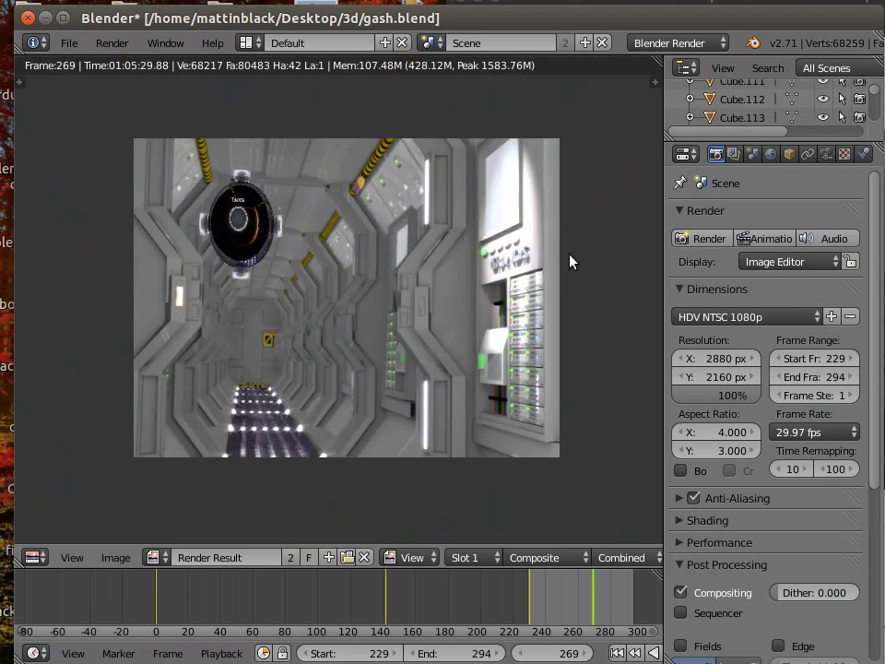
pyautogui.click(116, 559)
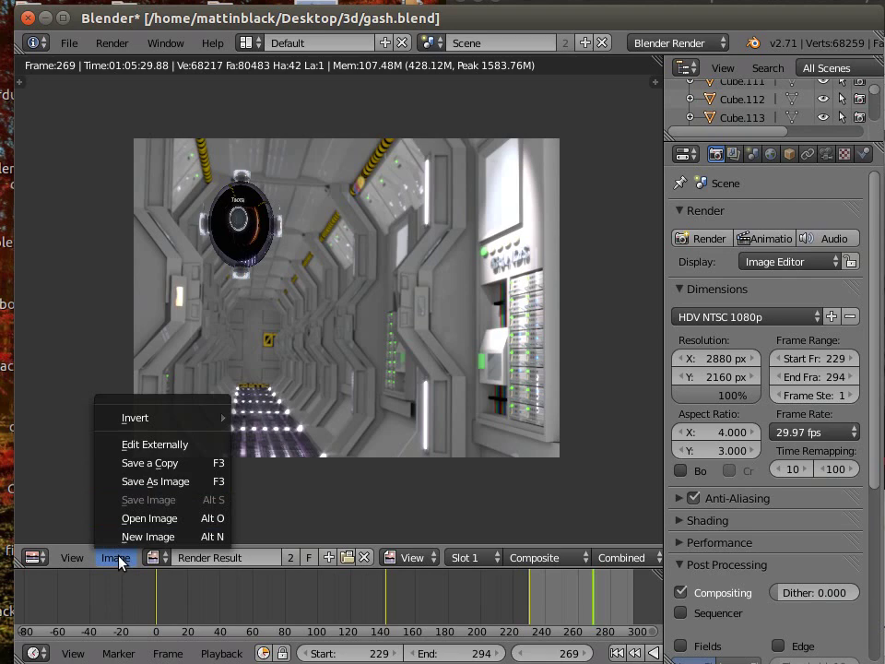
pyautogui.click(164, 481)
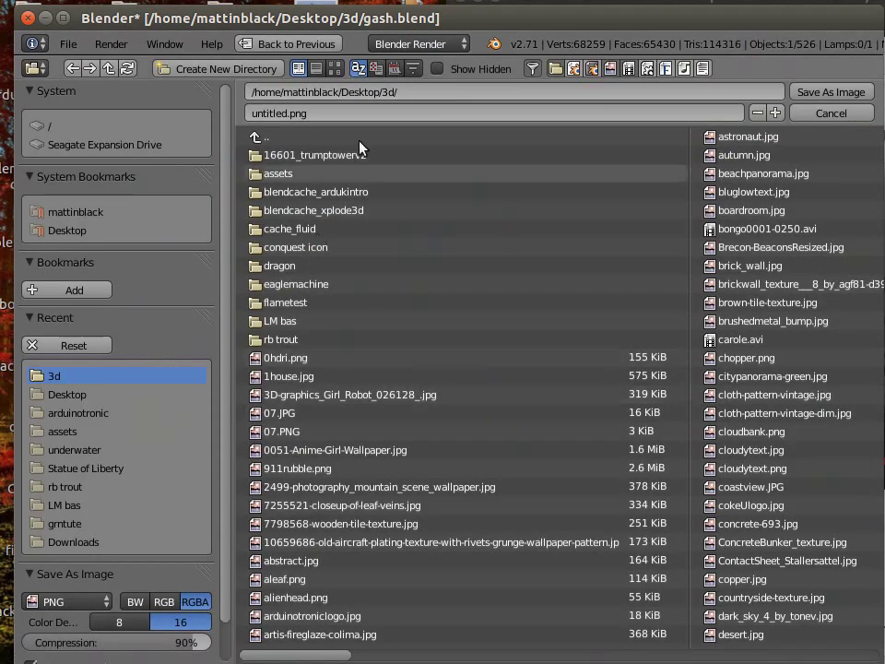
pyautogui.click(74, 394)
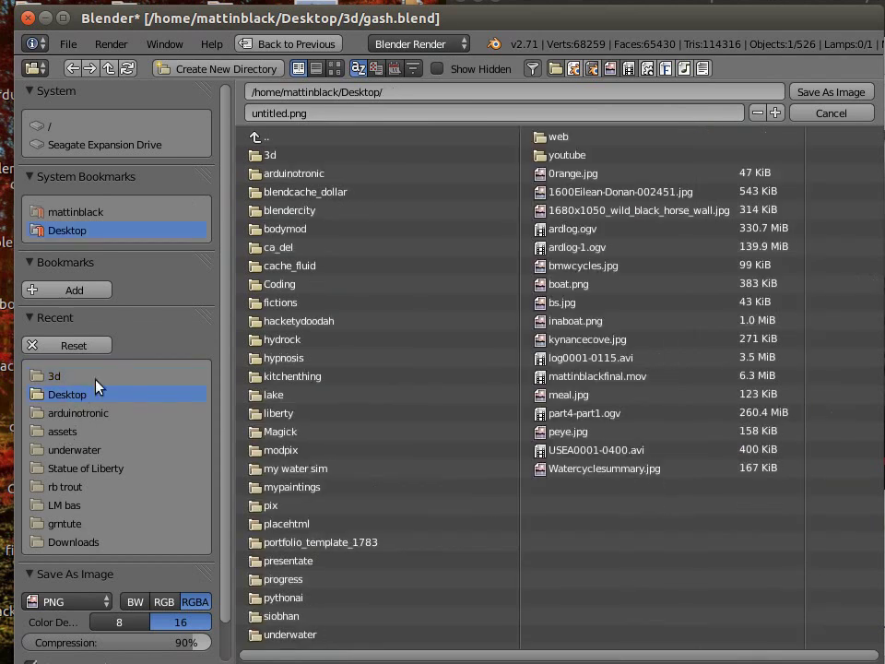
# Name the rendered image tutorial.png and save it.
pyautogui.click(289, 114)
pyautogui.press('BackSpace')
pyautogui.press('BackSpace')
pyautogui.press('BackSpace')
pyautogui.press('BackSpace')
pyautogui.press('BackSpace')
pyautogui.press('BackSpace')
pyautogui.press('BackSpace')
pyautogui.press('BackSpace')
pyautogui.write('tutorial')
pyautogui.press('Return')
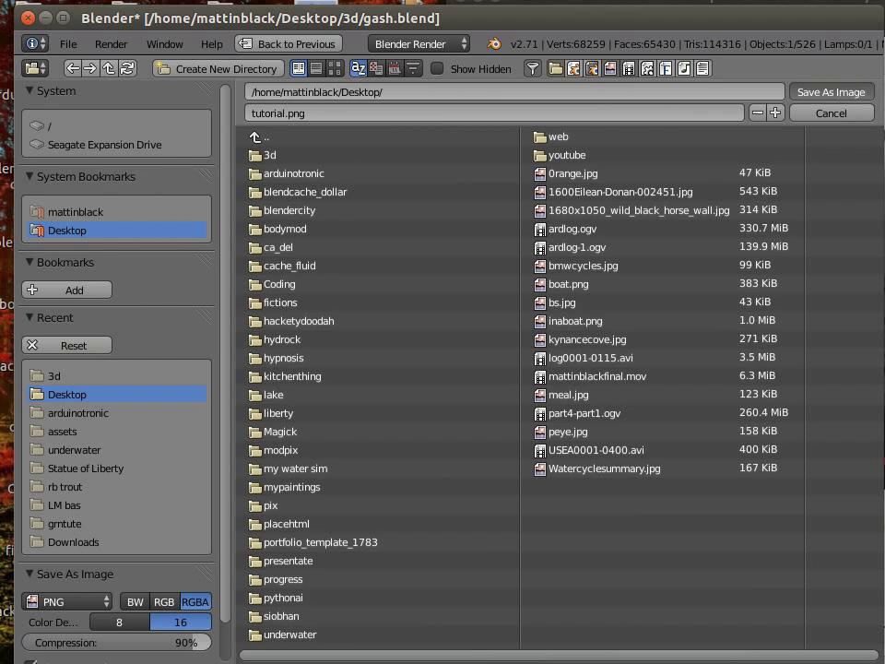
pyautogui.rightClick(742, 18)
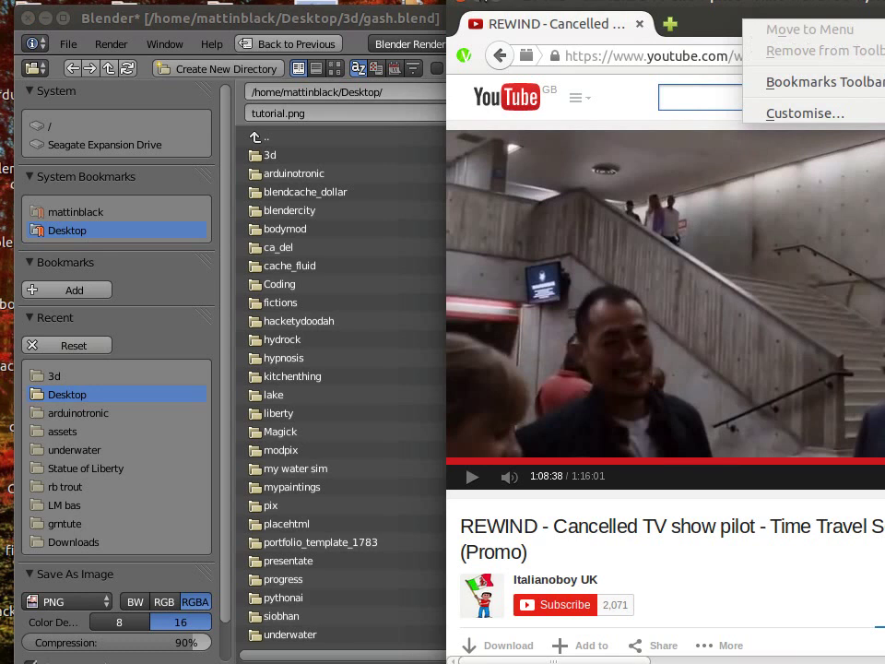
pyautogui.press('Escape')
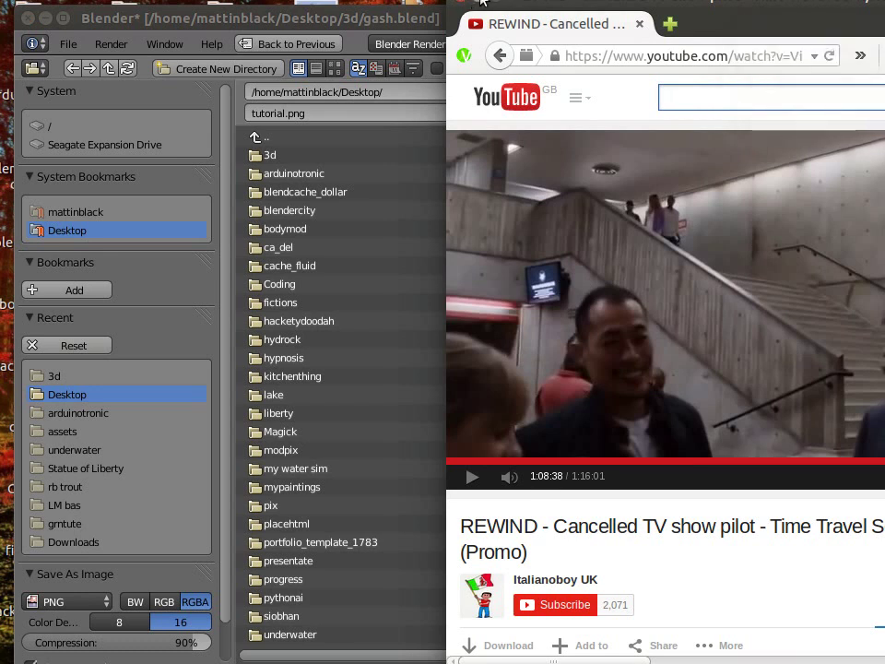
pyautogui.click(362, 7)
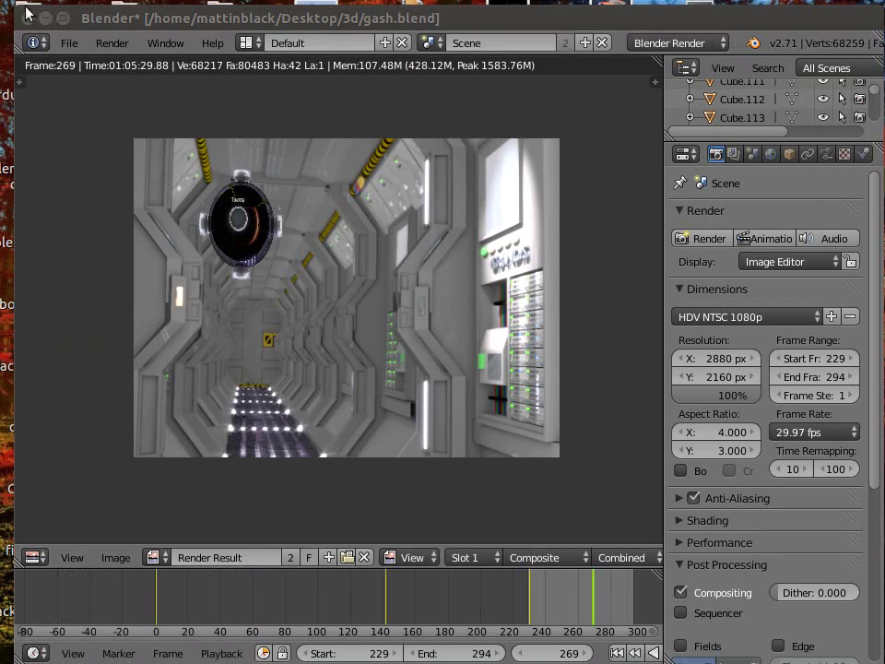
# Save the gash.blend project under its existing name and close Blender.
pyautogui.click(69, 43)
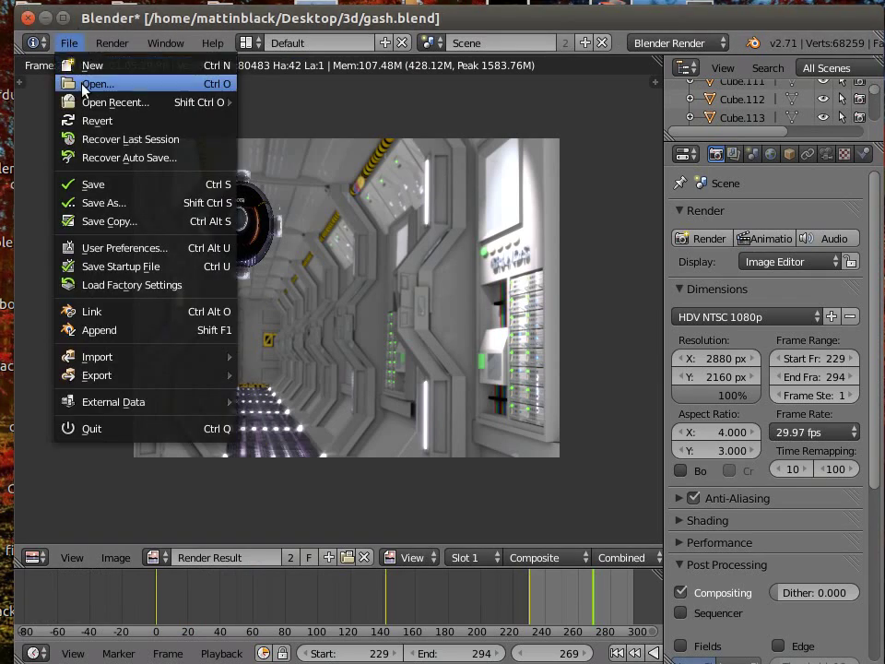
pyautogui.click(93, 185)
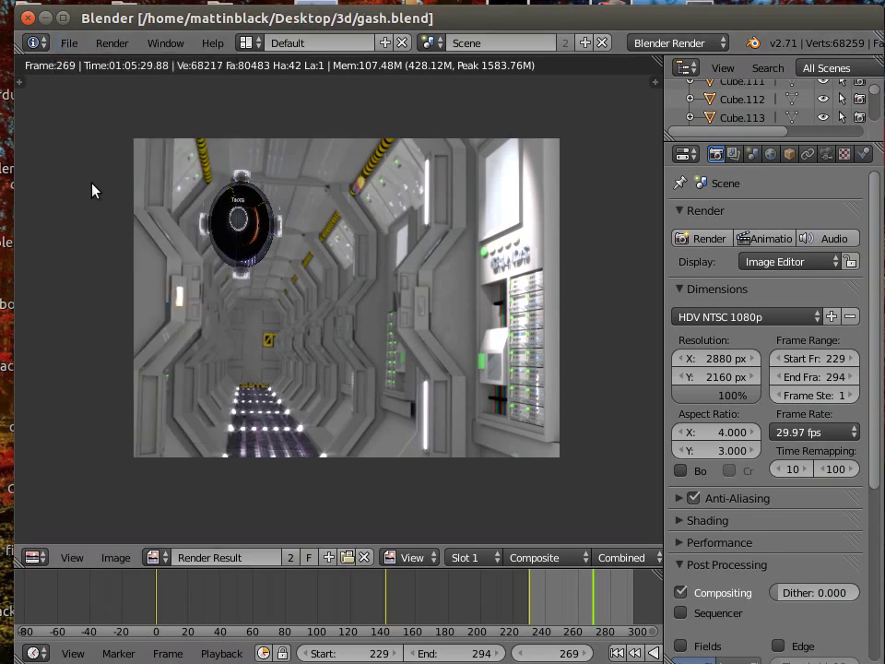
pyautogui.click(29, 19)
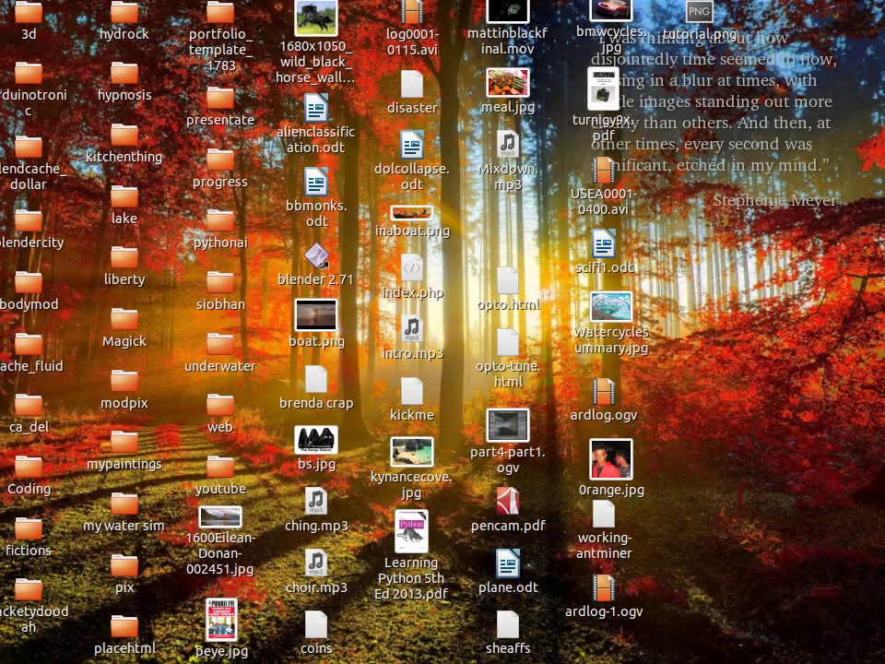
# Open tutorial.png from the desktop in the GIMP Image Editor.
pyautogui.rightClick(695, 11)
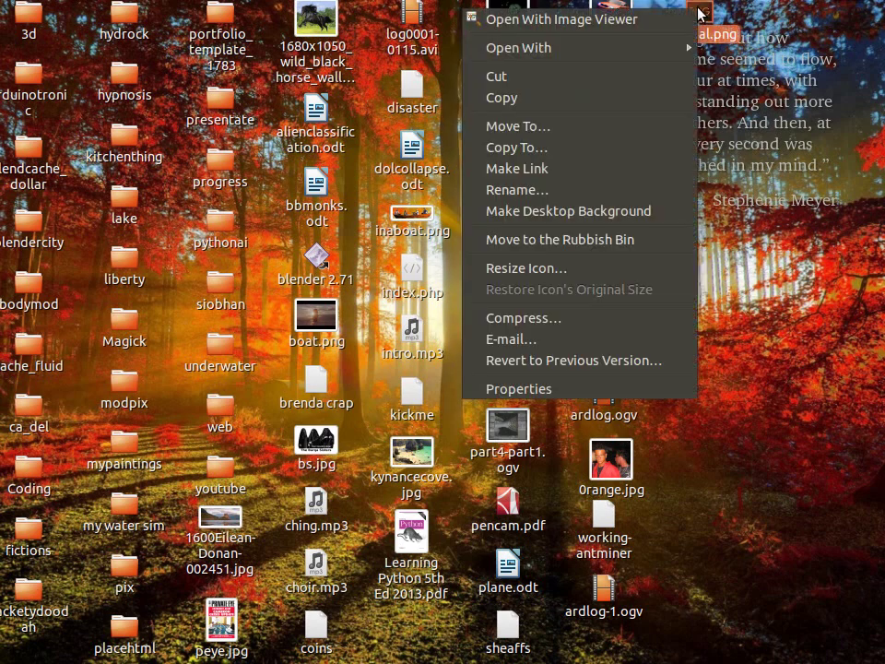
pyautogui.moveTo(610, 47)
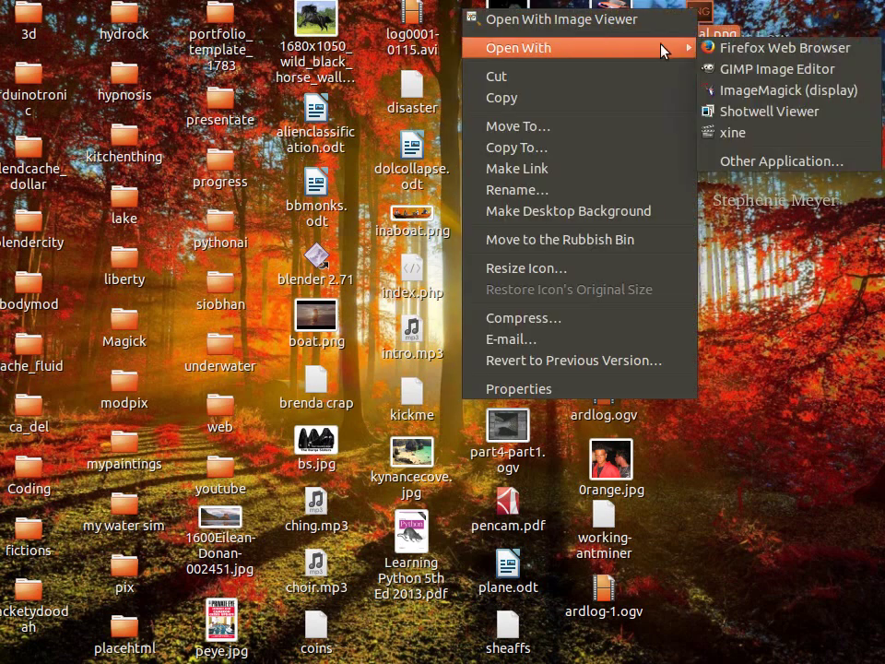
pyautogui.click(771, 66)
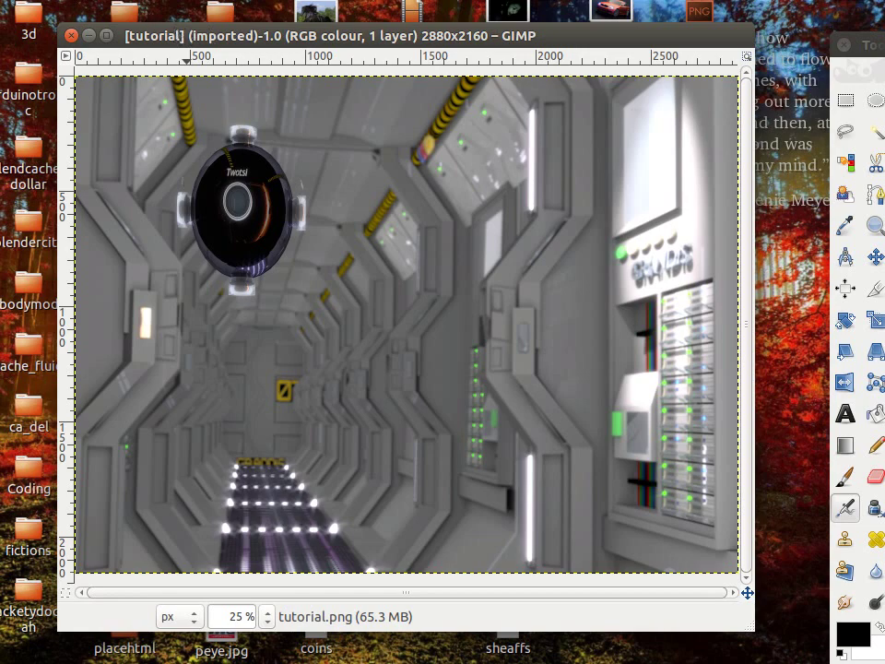
pyautogui.click(51, 0)
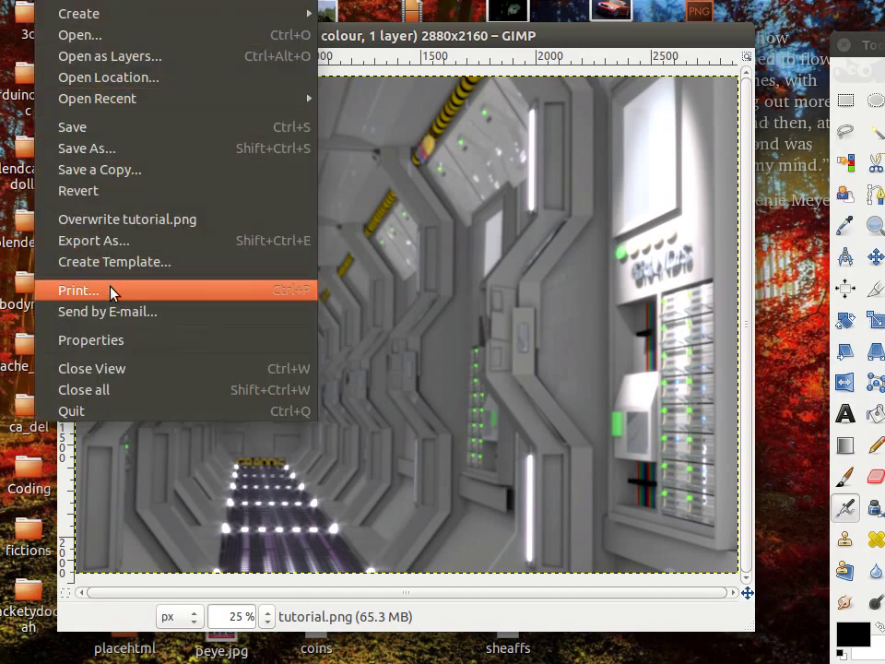
pyautogui.click(115, 240)
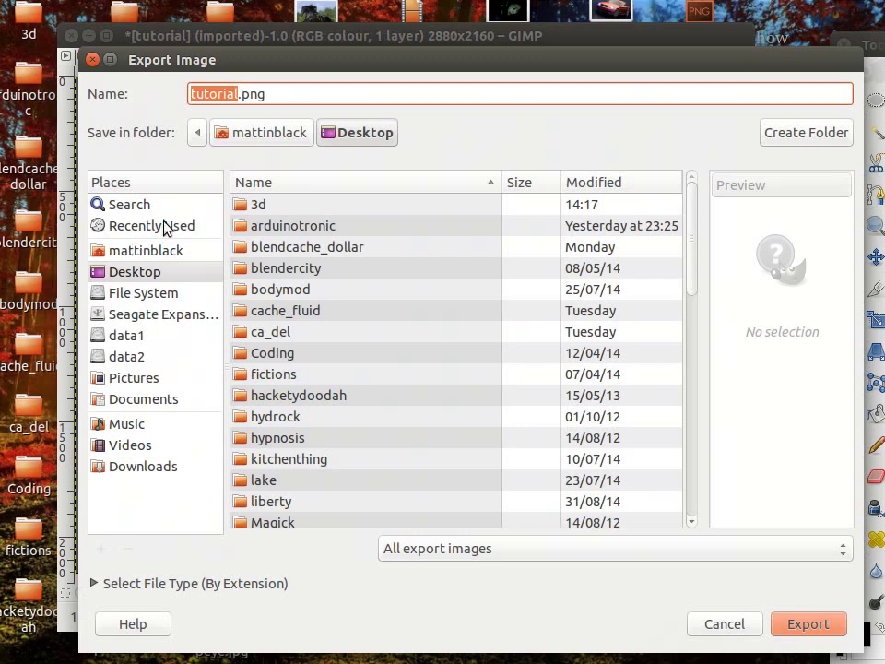
pyautogui.click(92, 60)
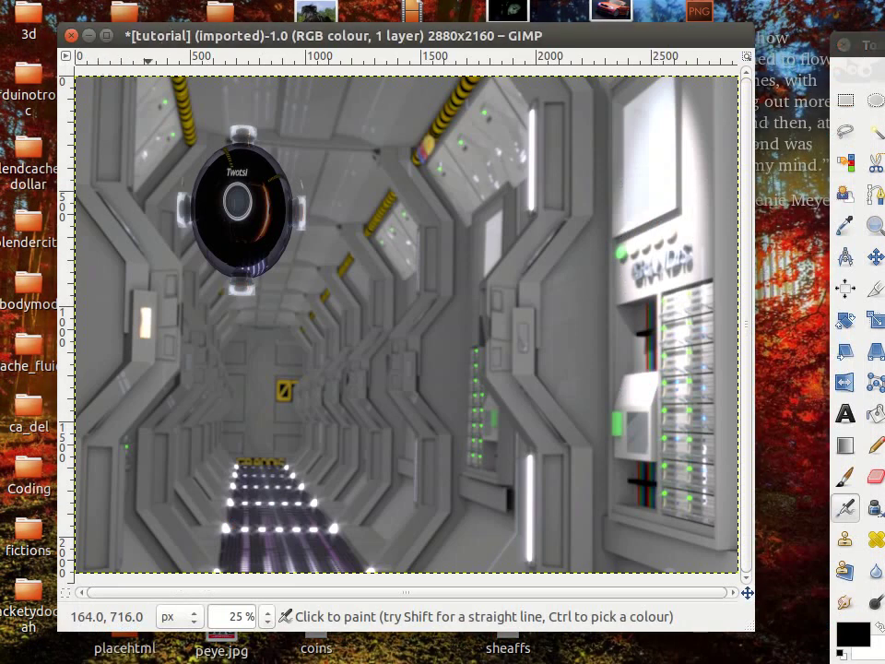
# Scale the image down to 1800 px wide and 1350 px high, keeping its proportions.
pyautogui.click(213, 0)
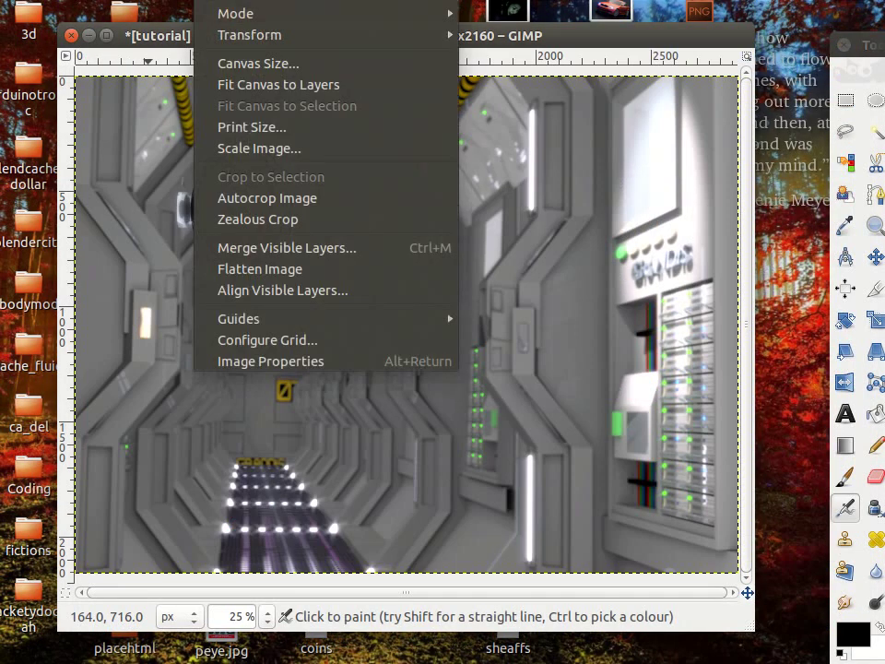
pyautogui.click(257, 148)
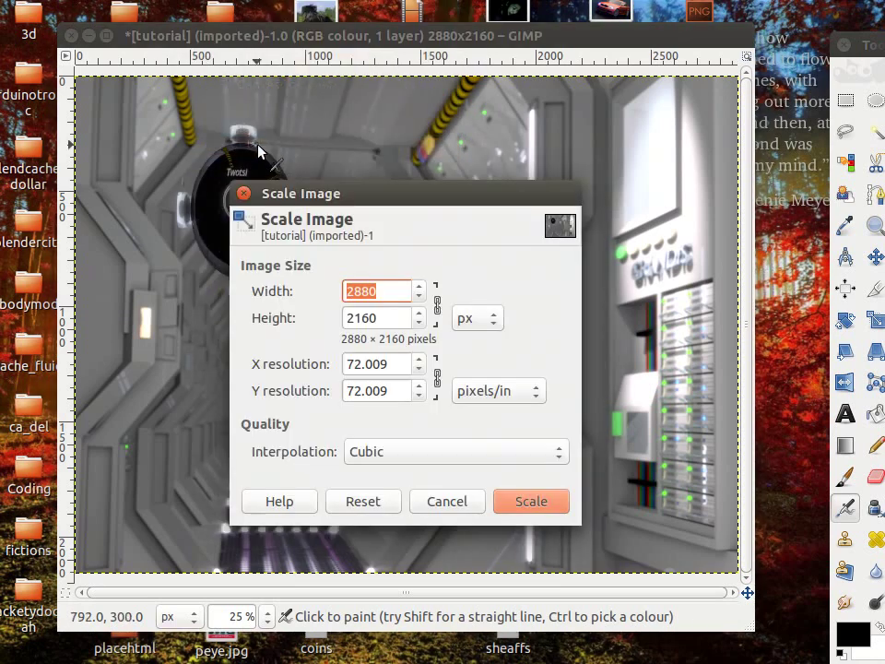
pyautogui.click(383, 287)
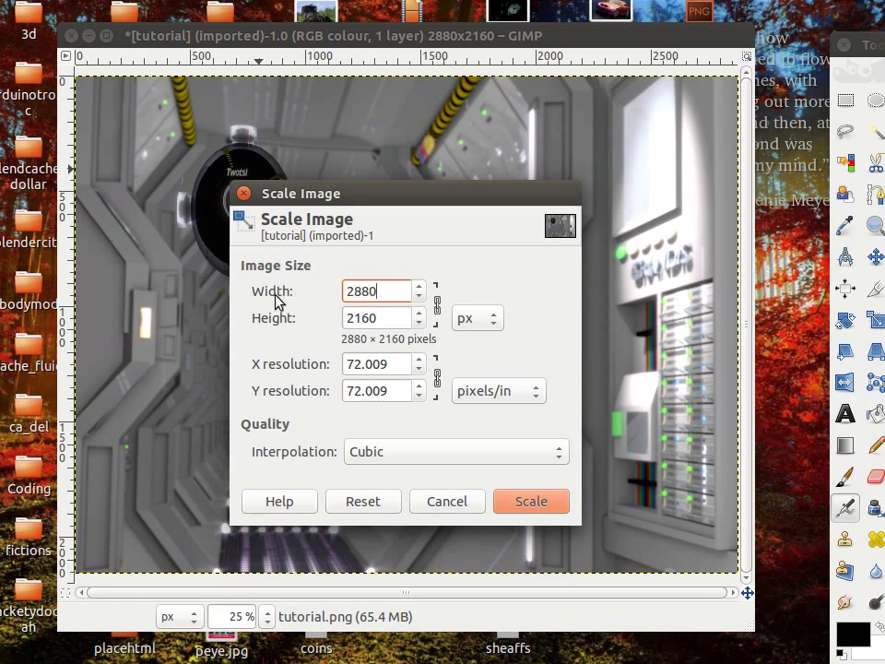
pyautogui.press('BackSpace')
pyautogui.press('BackSpace')
pyautogui.press('BackSpace')
pyautogui.write('1800')
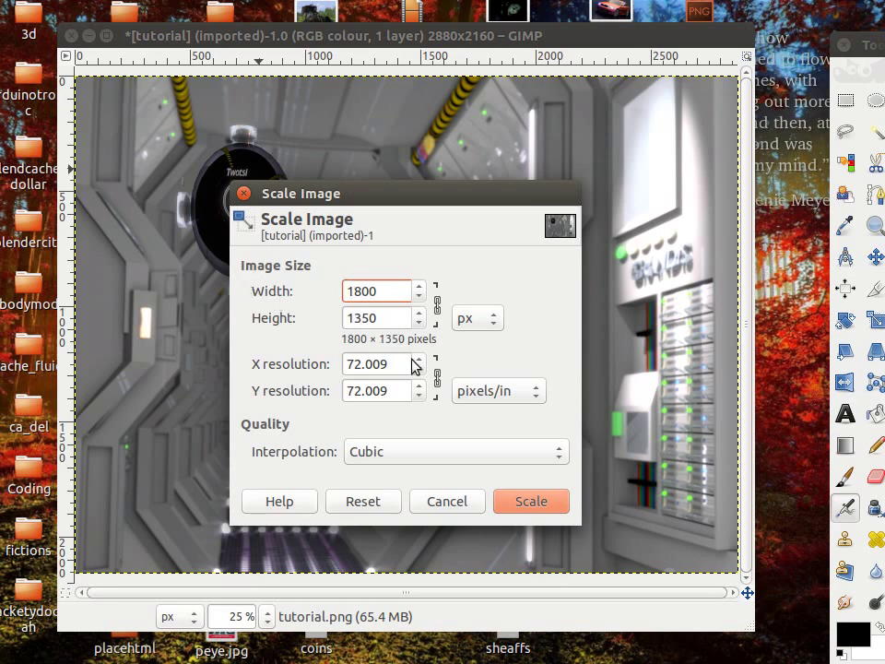
pyautogui.click(531, 506)
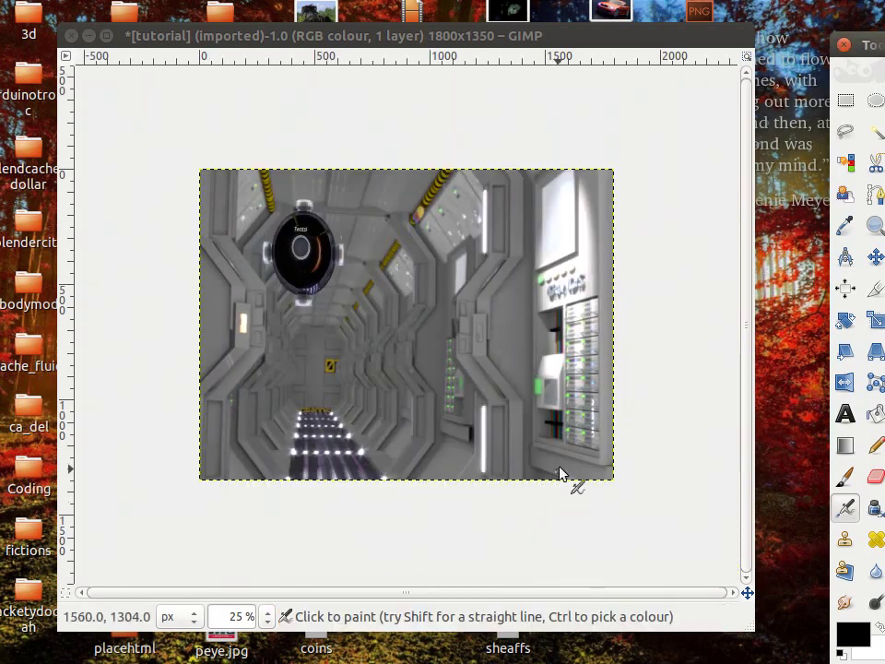
# Export the scaled image to the Desktop as the JPEG file tutorial.jpg with quality 90.
pyautogui.click(135, 33)
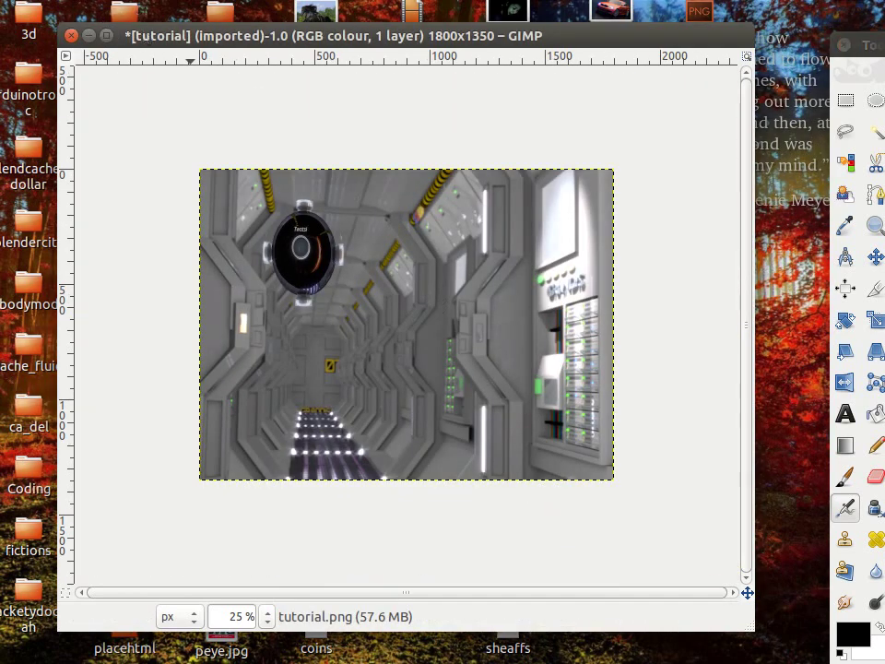
pyautogui.click(57, 2)
pyautogui.click(57, 2)
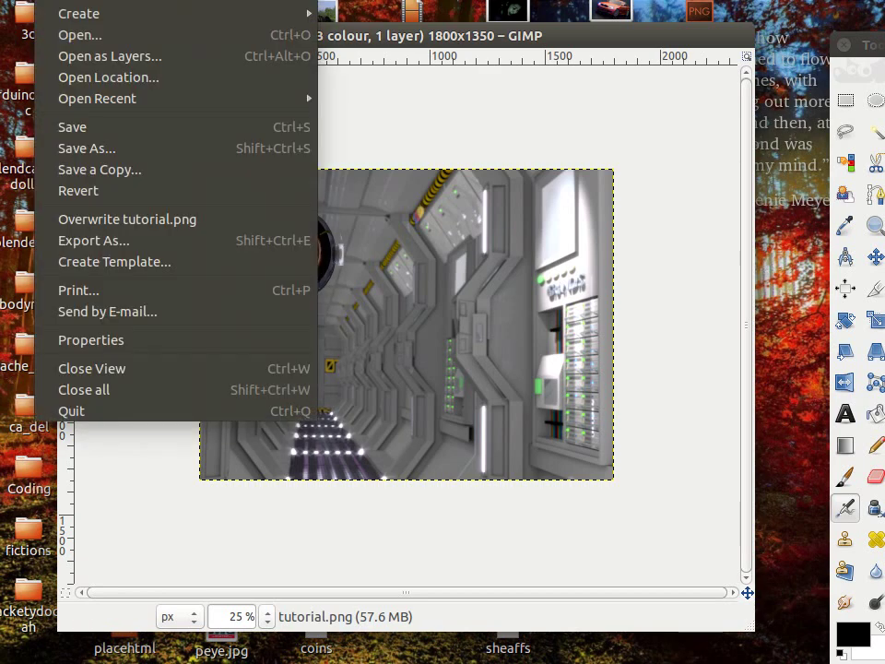
pyautogui.click(97, 241)
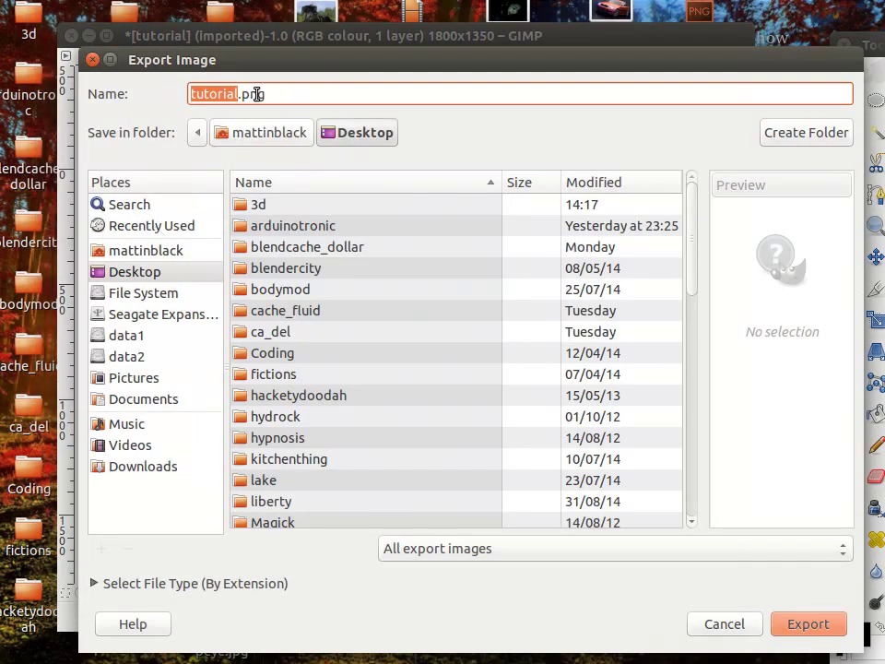
pyautogui.click(246, 94)
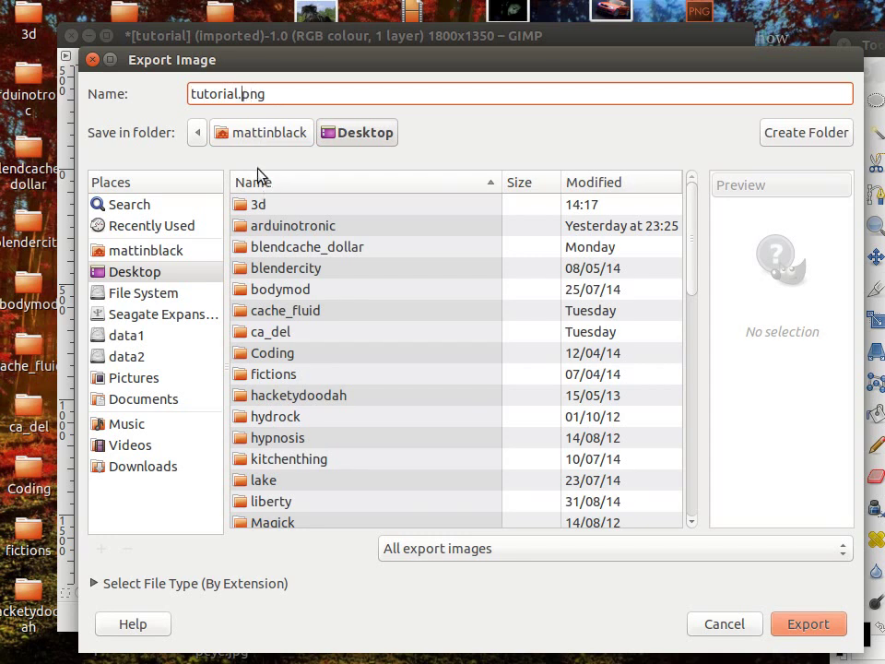
pyautogui.press('Delete')
pyautogui.press('Delete')
pyautogui.press('Delete')
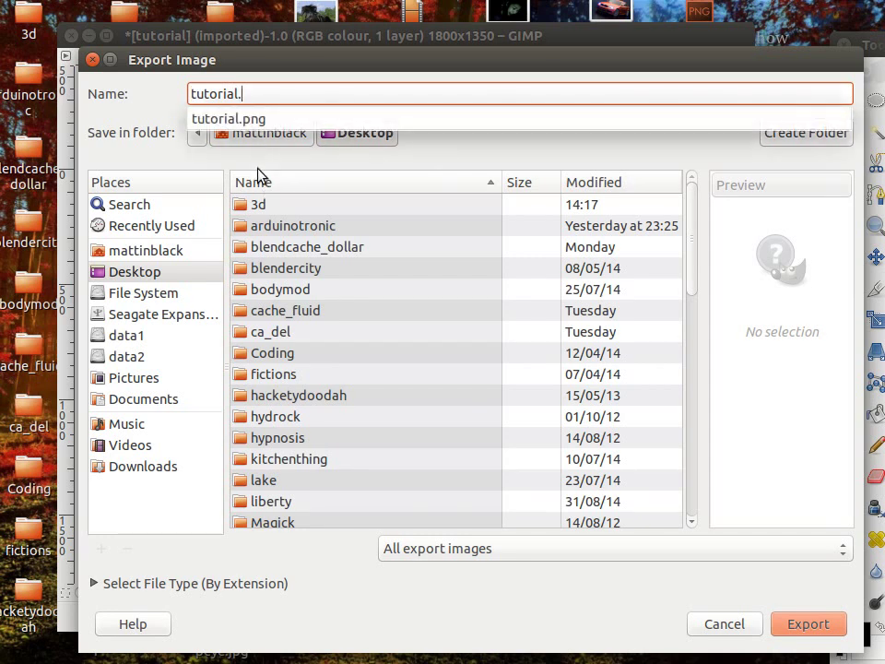
pyautogui.write('jpg')
pyautogui.press('Return')
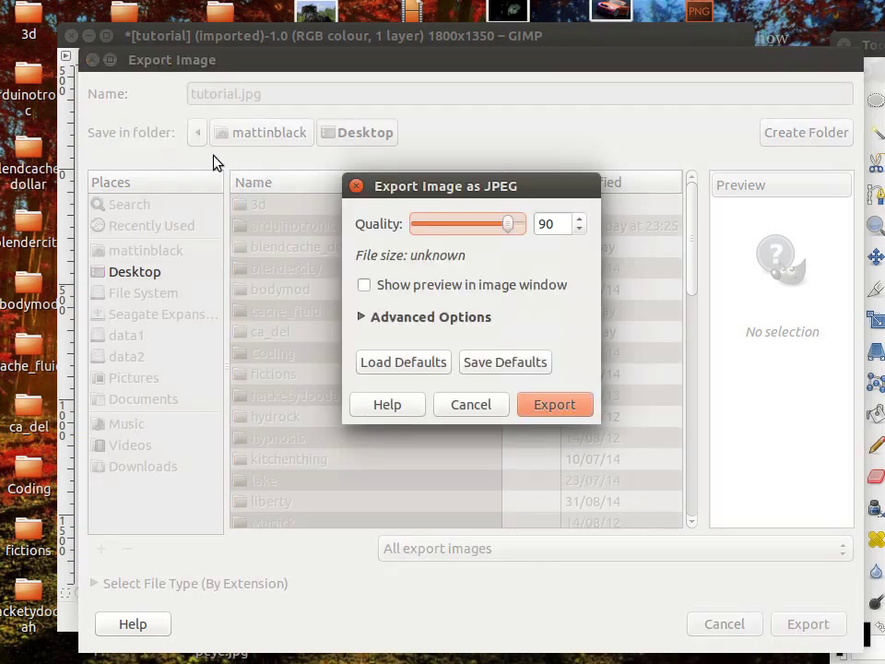
pyautogui.click(563, 410)
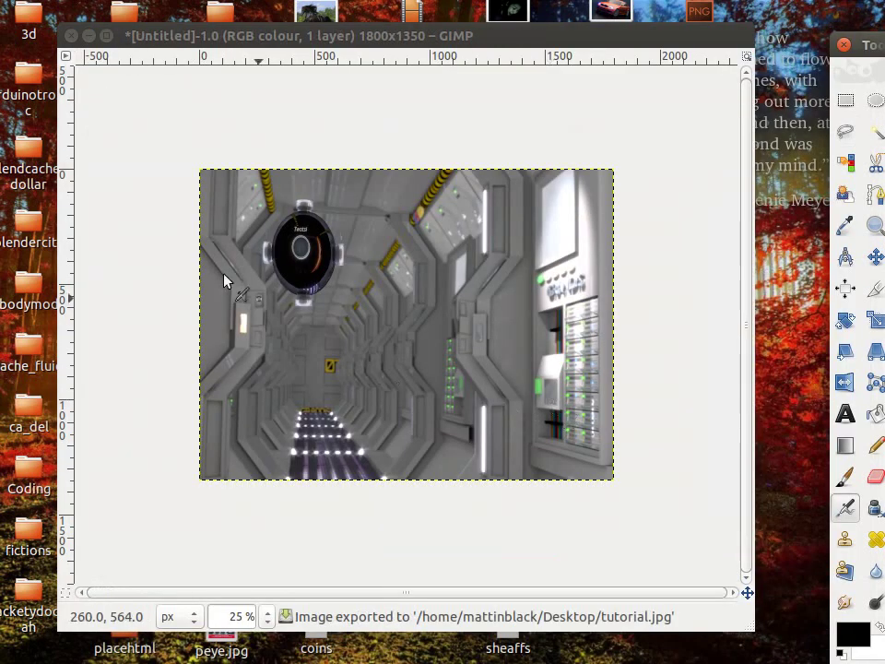
# Close GIMP, discarding the unsaved image changes, and open the exported tutorial.jpg from the desktop.
pyautogui.click(70, 35)
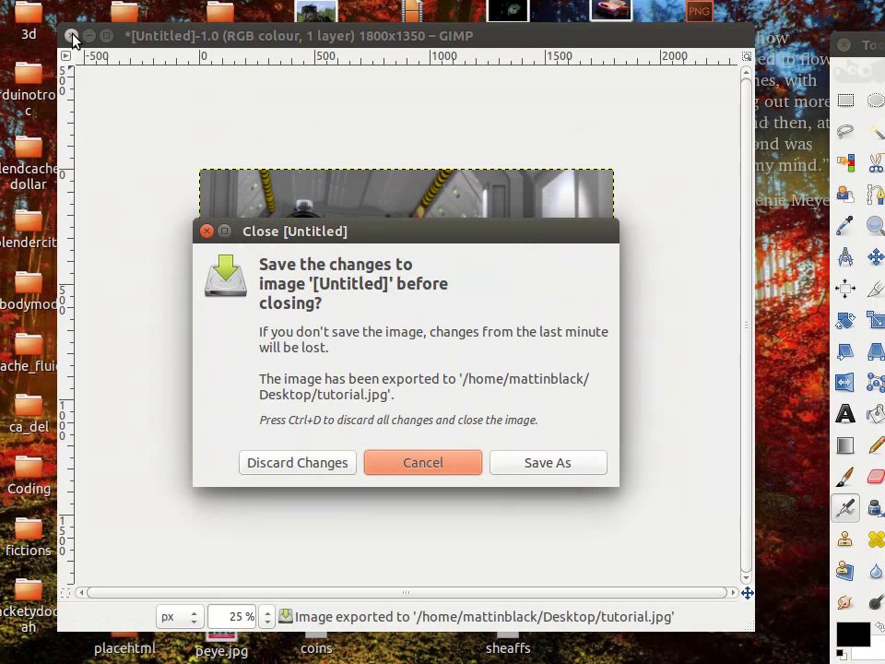
pyautogui.click(339, 465)
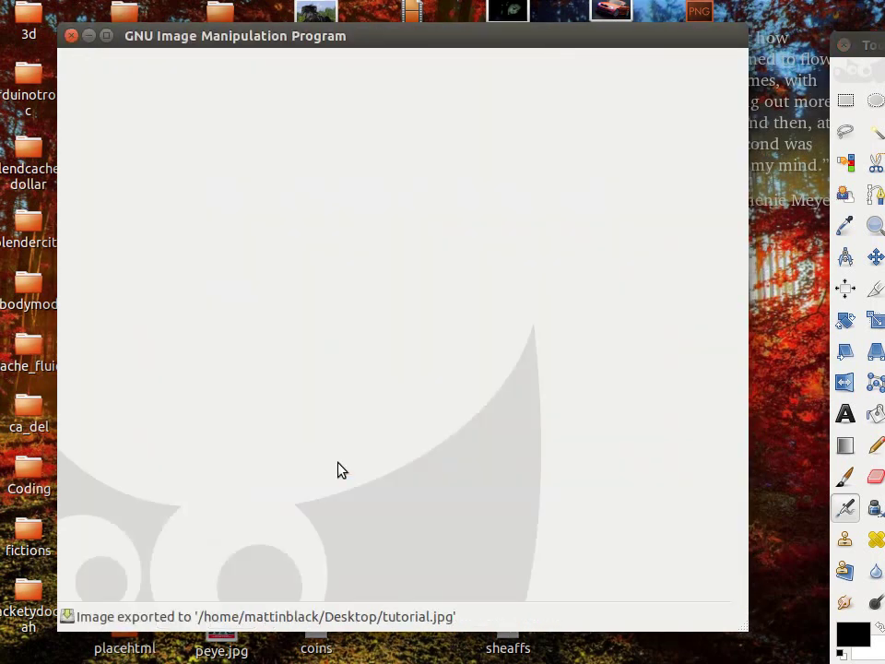
pyautogui.click(71, 36)
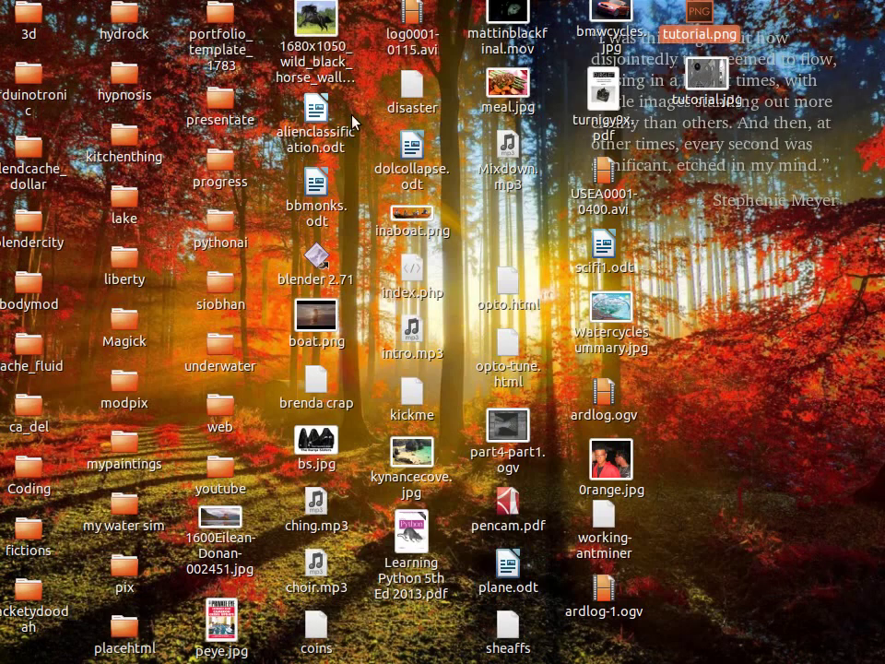
pyautogui.doubleClick(705, 76)
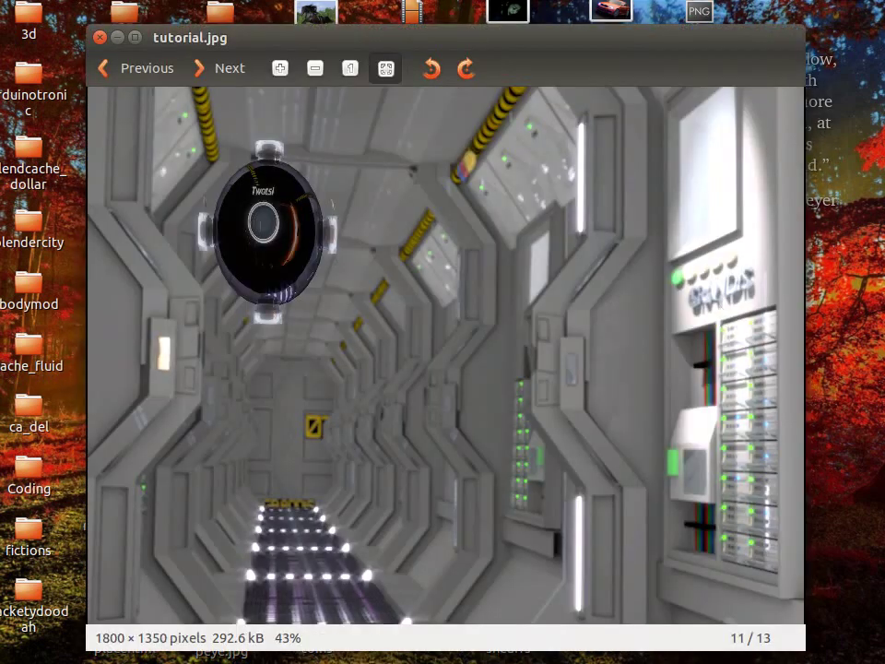
# Close the image preview and inspect the file properties of tutorial.jpg and tutorial.png on the desktop to compare their sizes.
pyautogui.click(101, 36)
pyautogui.rightClick(710, 74)
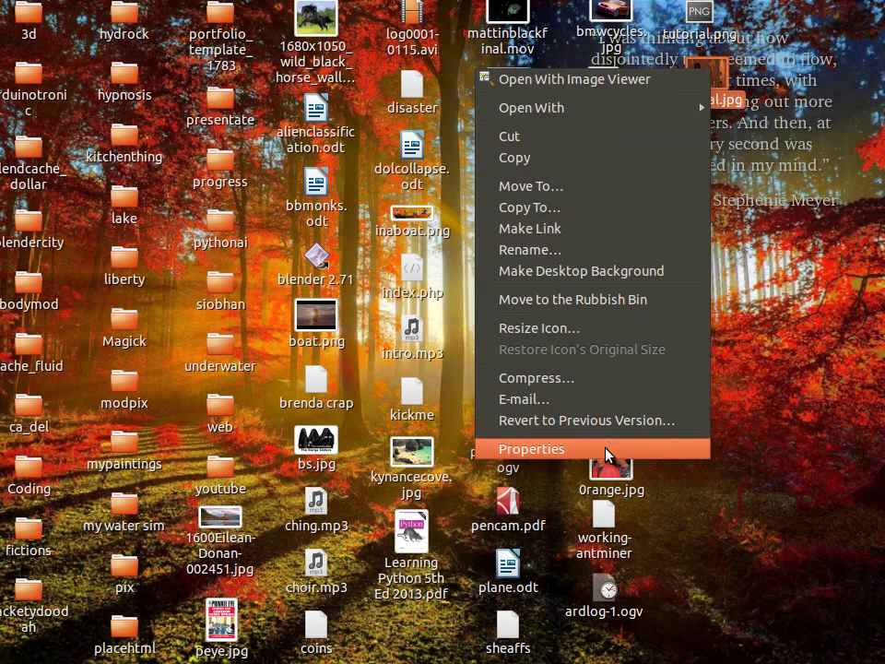
pyautogui.click(546, 450)
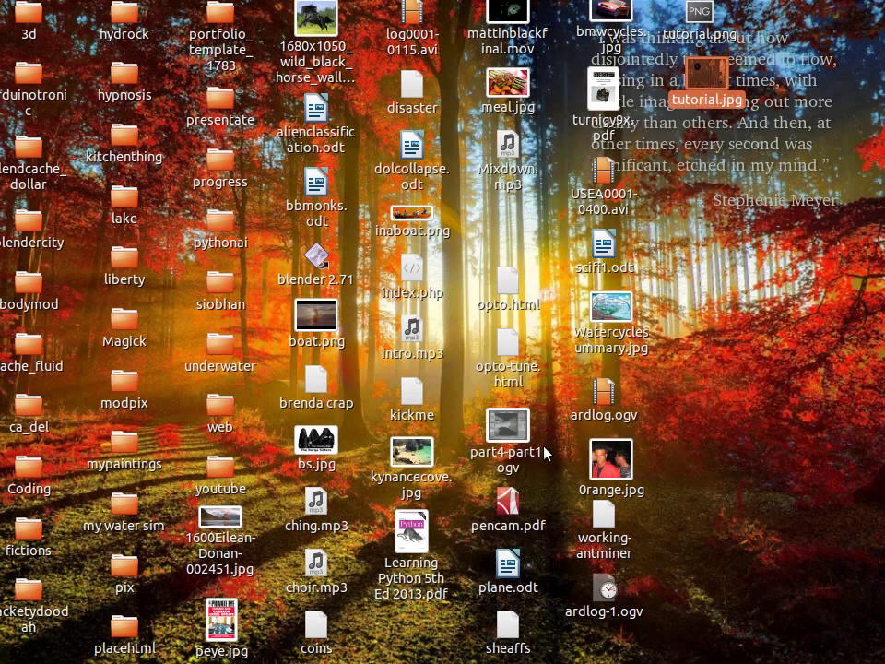
pyautogui.rightClick(704, 94)
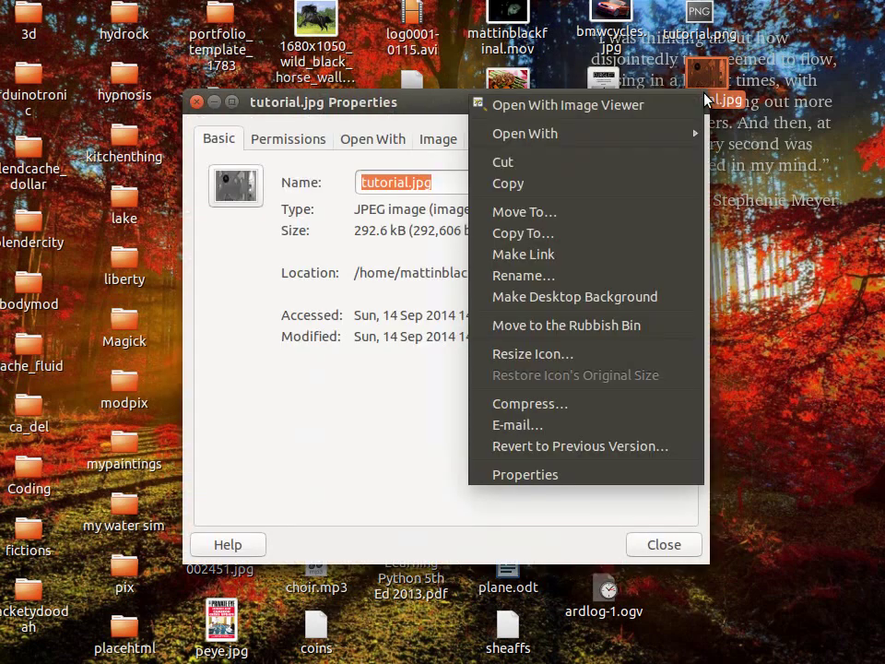
pyautogui.click(357, 190)
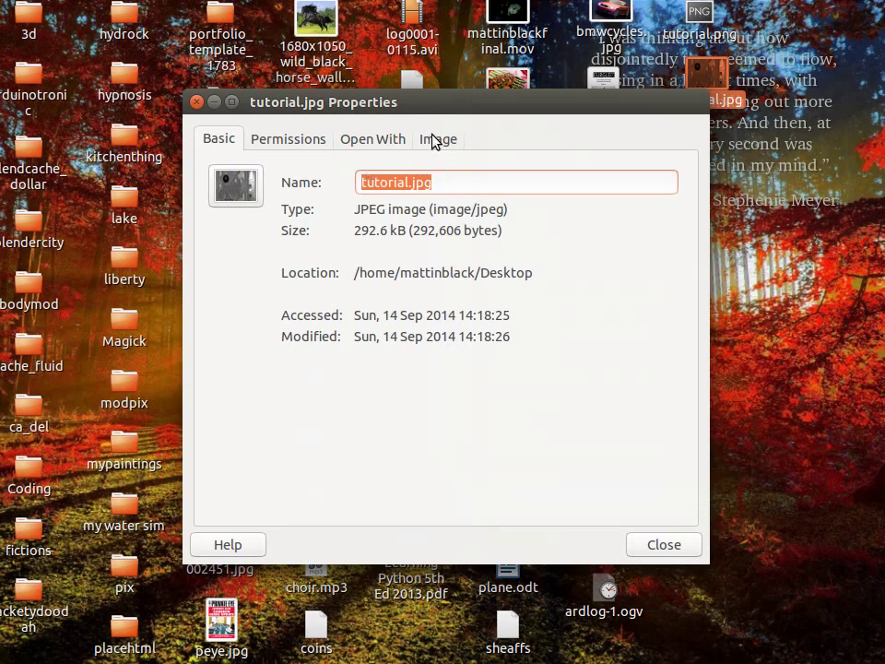
pyautogui.click(435, 139)
pyautogui.click(351, 141)
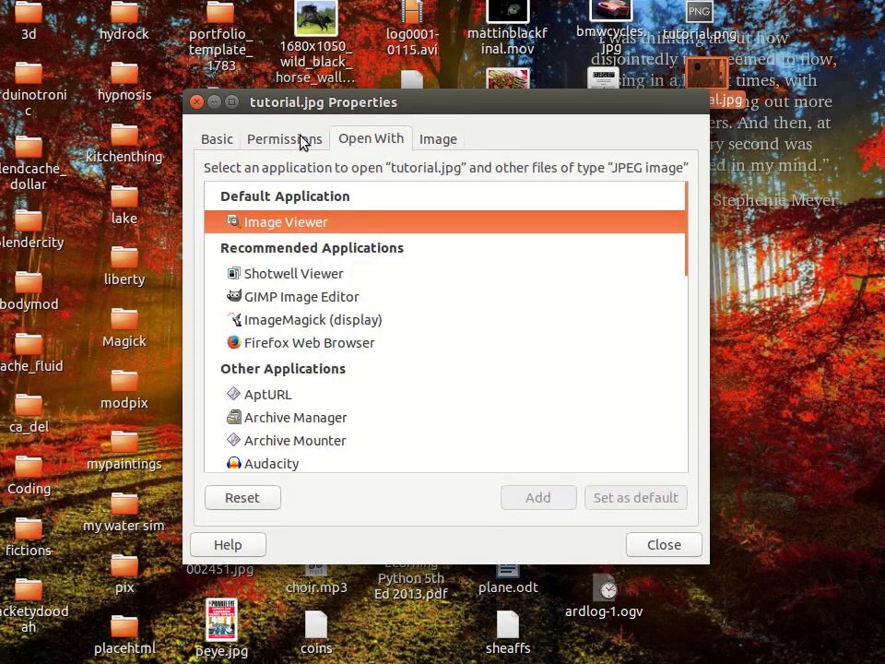
pyautogui.click(303, 141)
pyautogui.click(222, 140)
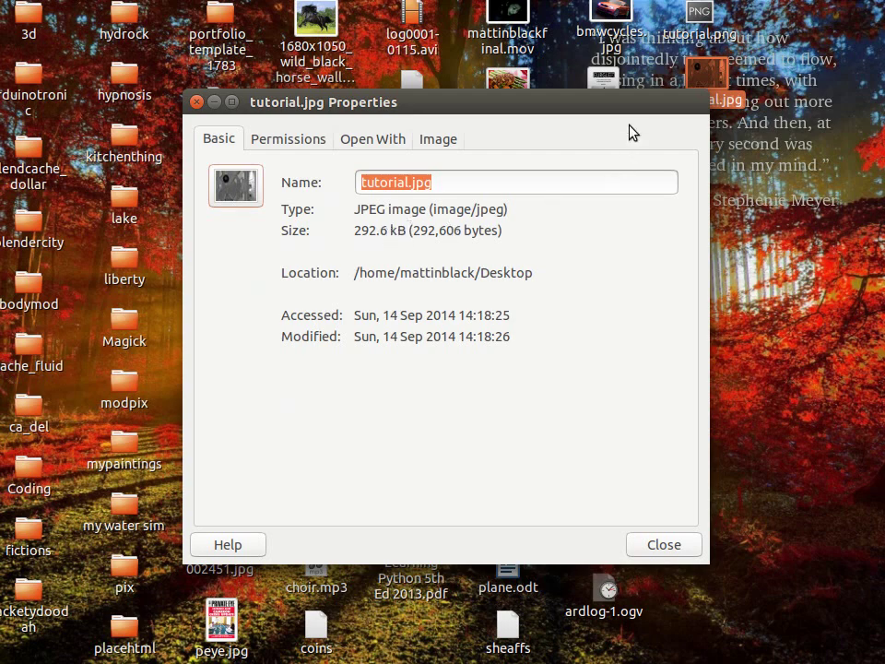
pyautogui.rightClick(703, 21)
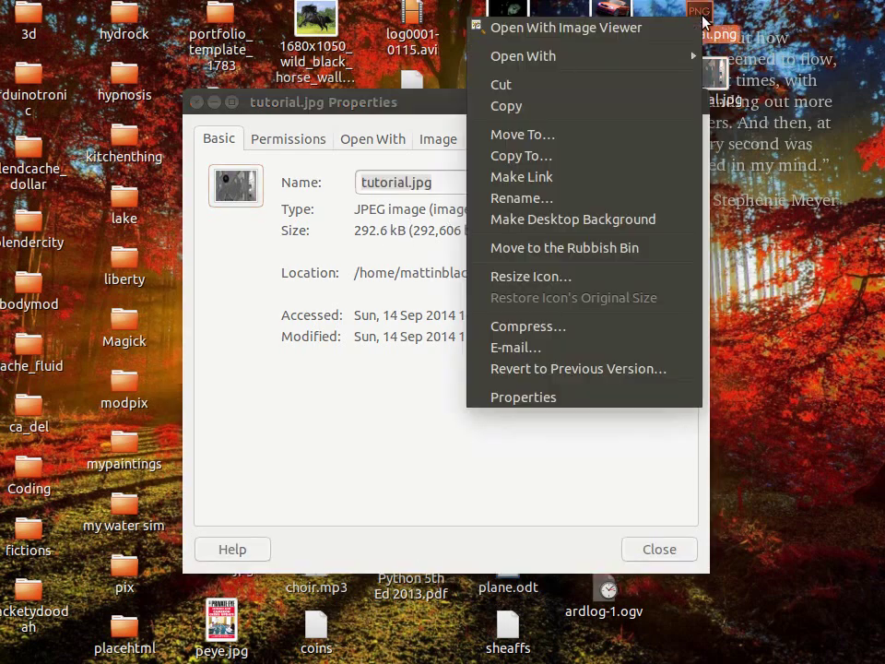
pyautogui.click(585, 396)
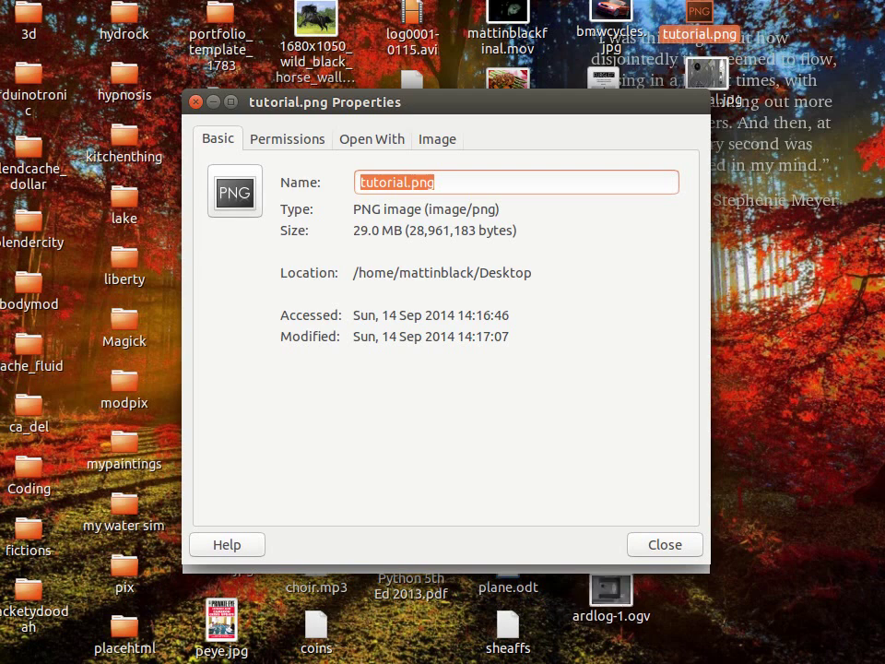
# Open tutorial.jpg from the desktop in the Image Viewer.
pyautogui.rightClick(698, 71)
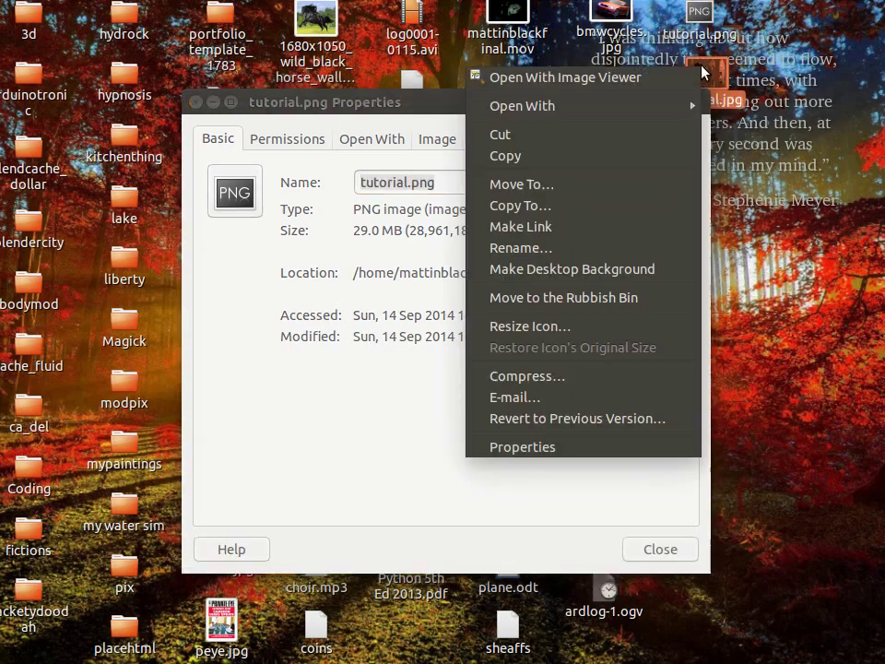
pyautogui.click(677, 78)
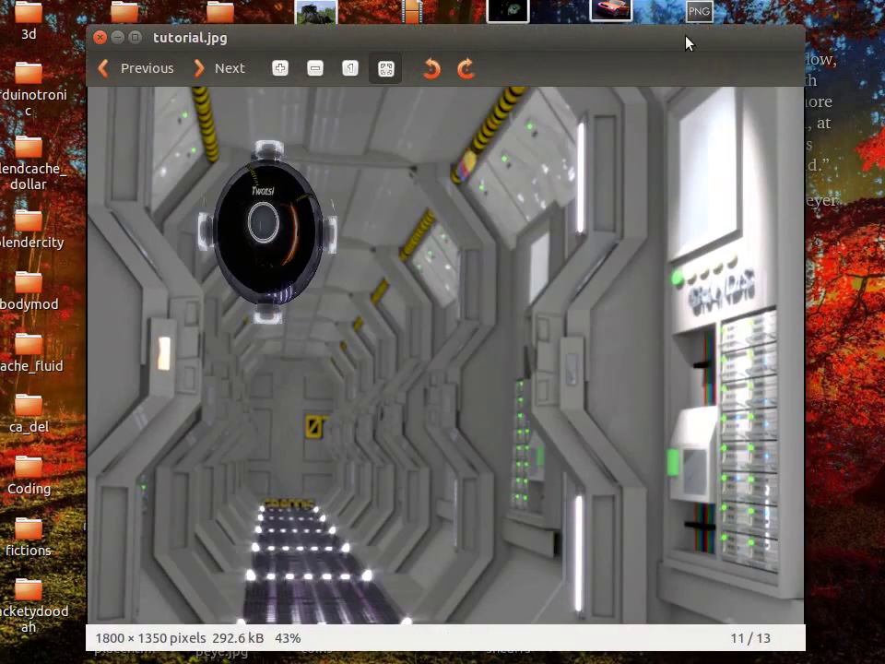
pyautogui.click(730, 0)
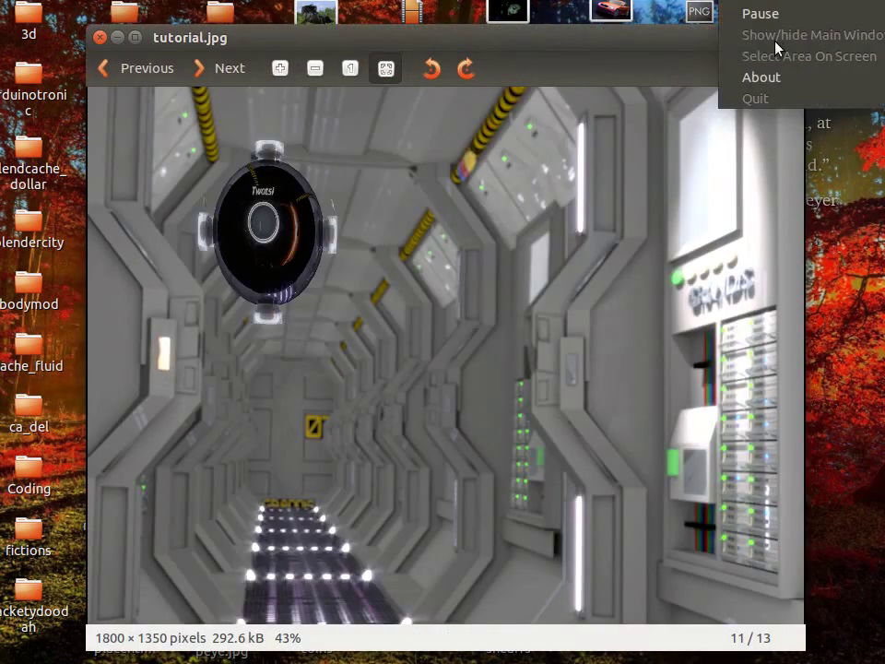